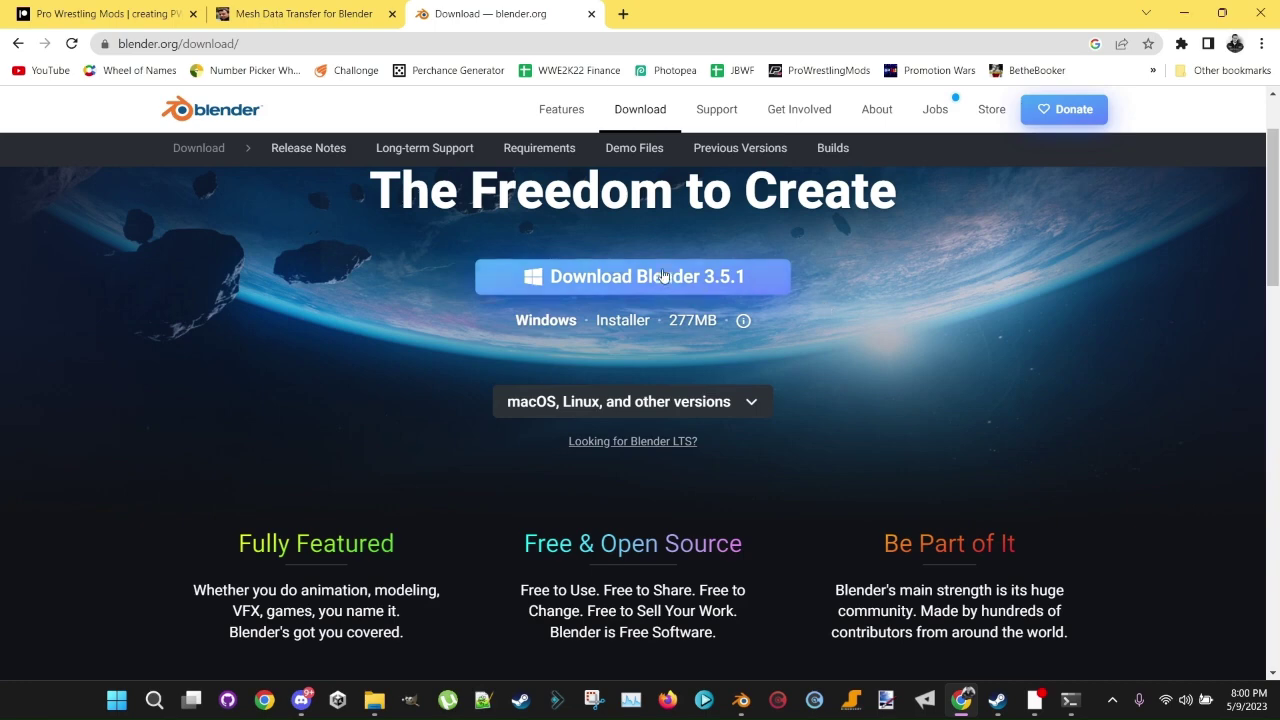
Step: Name a price of CAD$ 0 for Mesh Data Transfer V 2.0 on its Gumroad page and proceed to the checkout
click(288, 13)
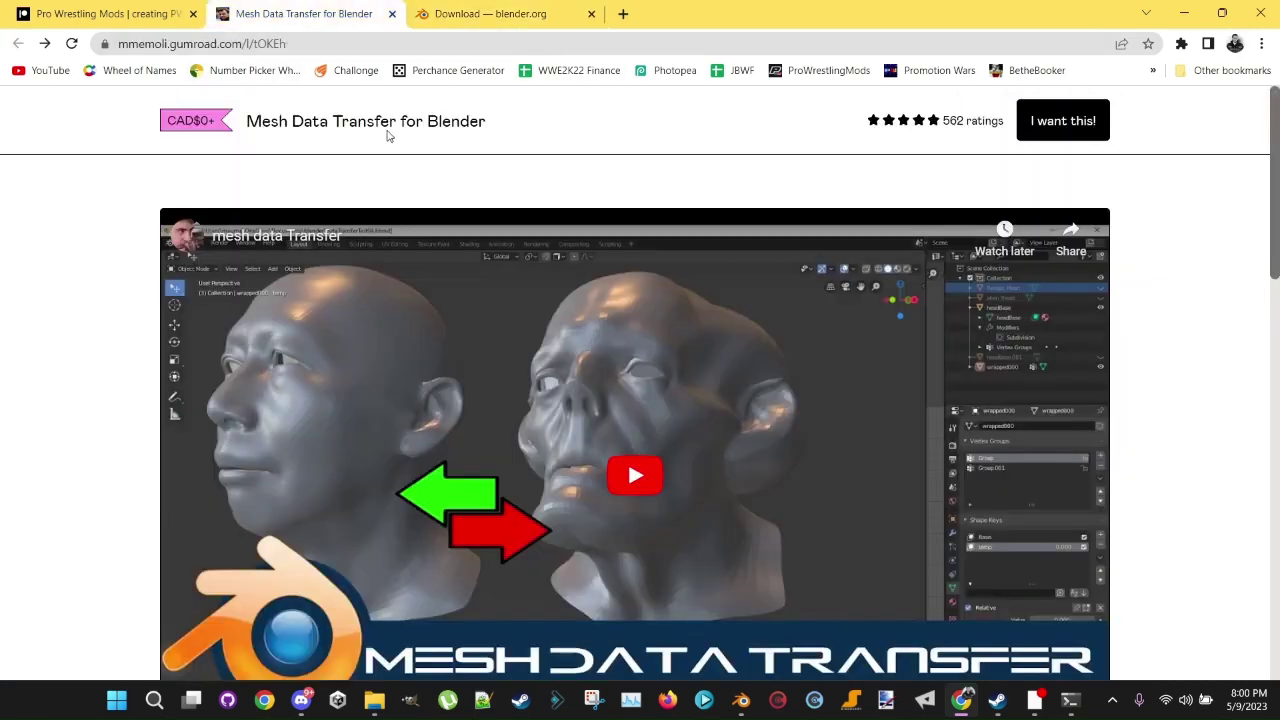
scroll(78, 314, down, 5)
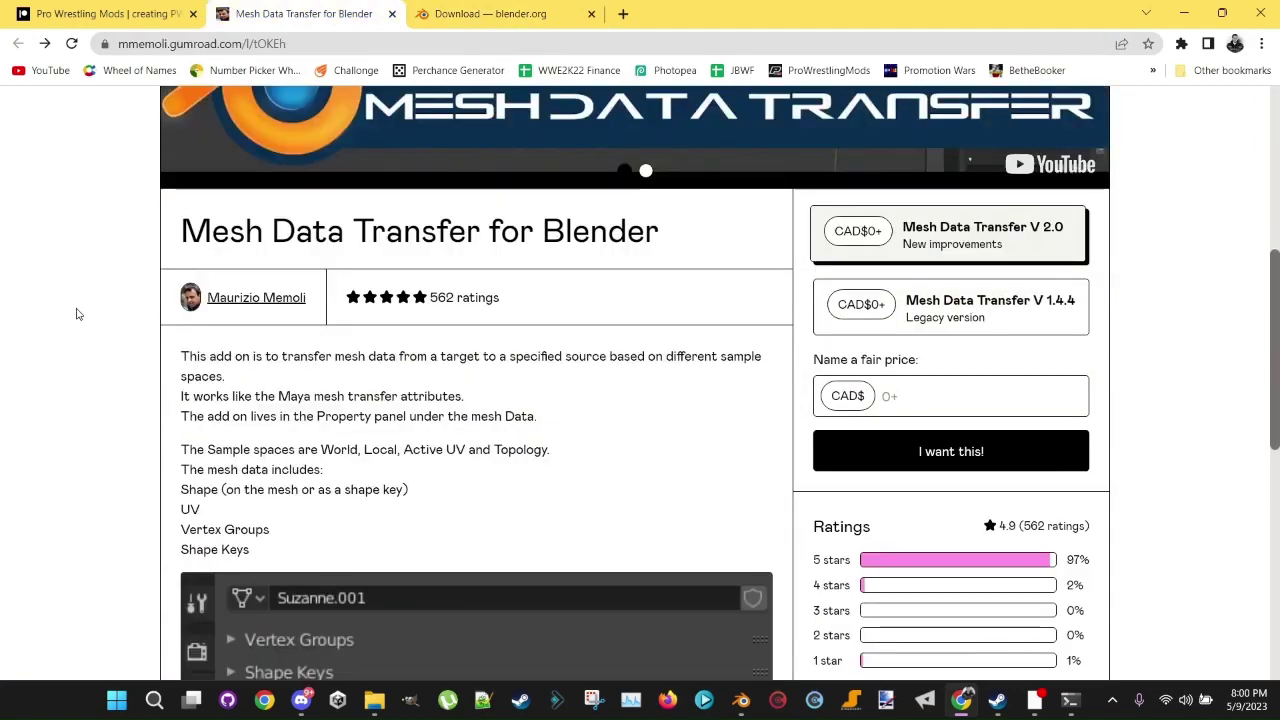
click(903, 393)
text(0)
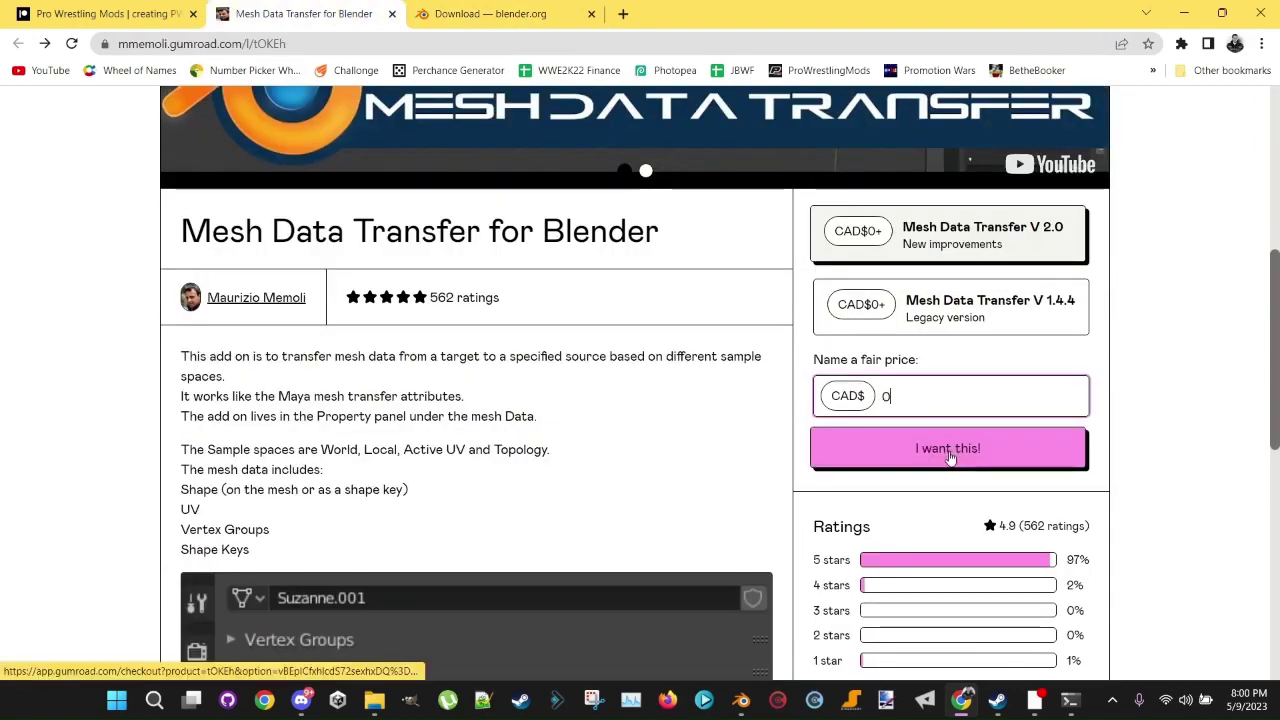
click(948, 450)
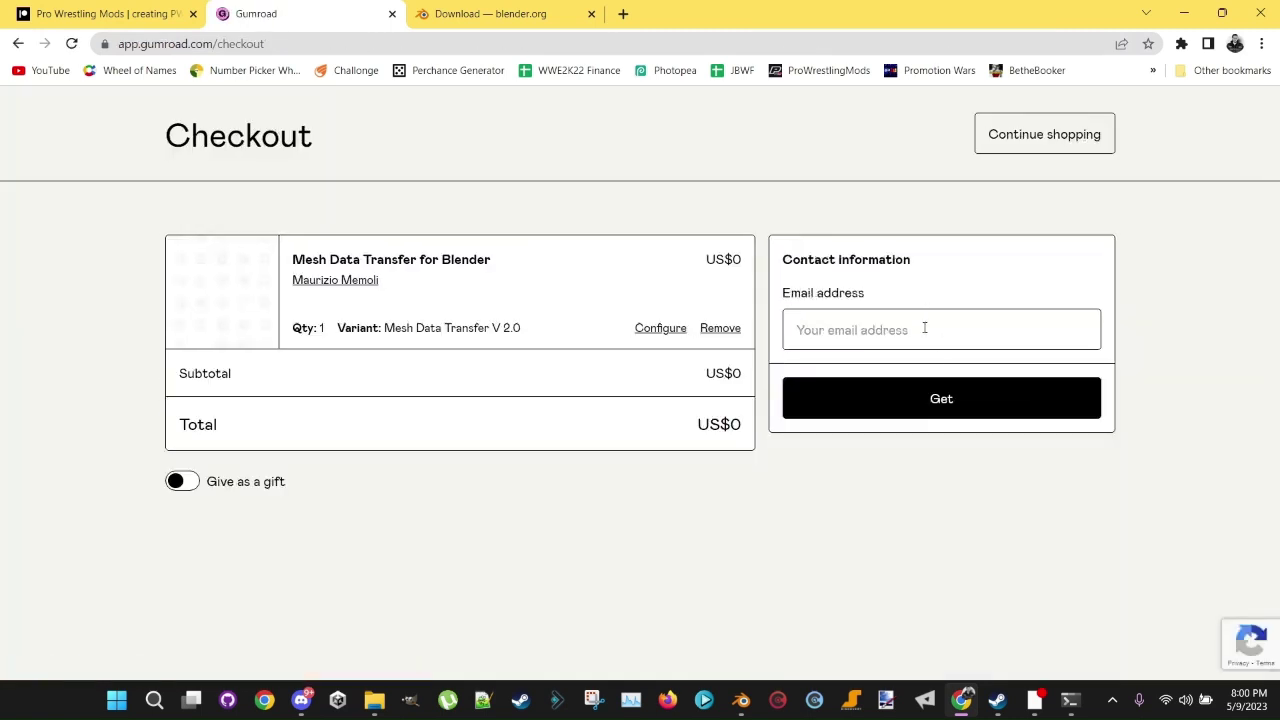
click(929, 329)
click(1224, 345)
Step: Look through the Pro Wrestling Mods Patreon posts for the MDL script, CakeTools and YCL animation script downloads
click(112, 15)
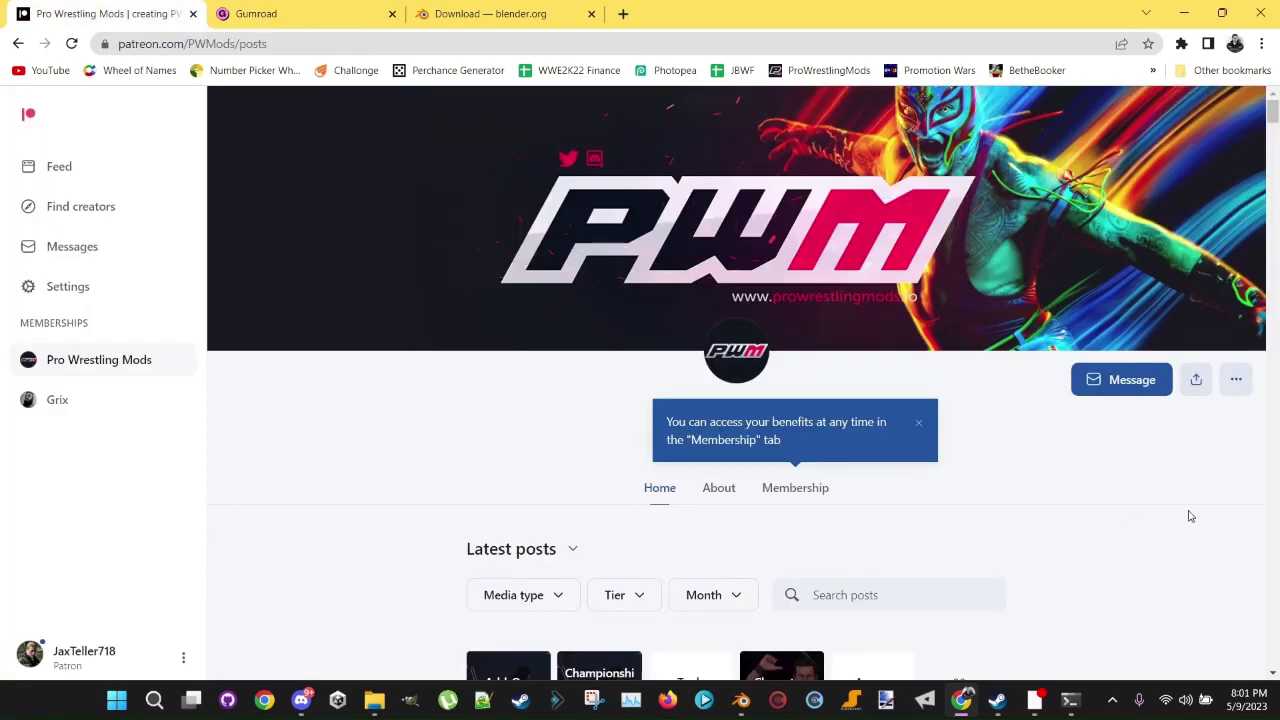
scroll(1188, 517, down, 5)
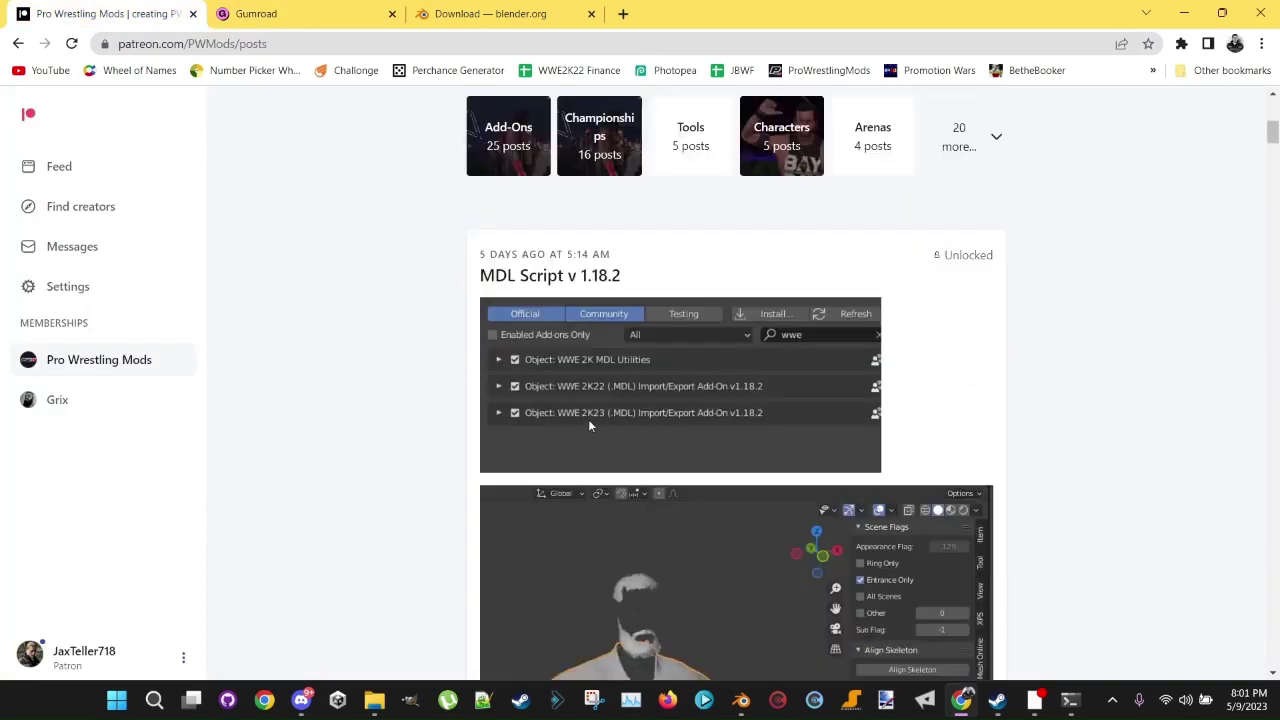
scroll(440, 346, down, 1)
scroll(435, 348, down, 8)
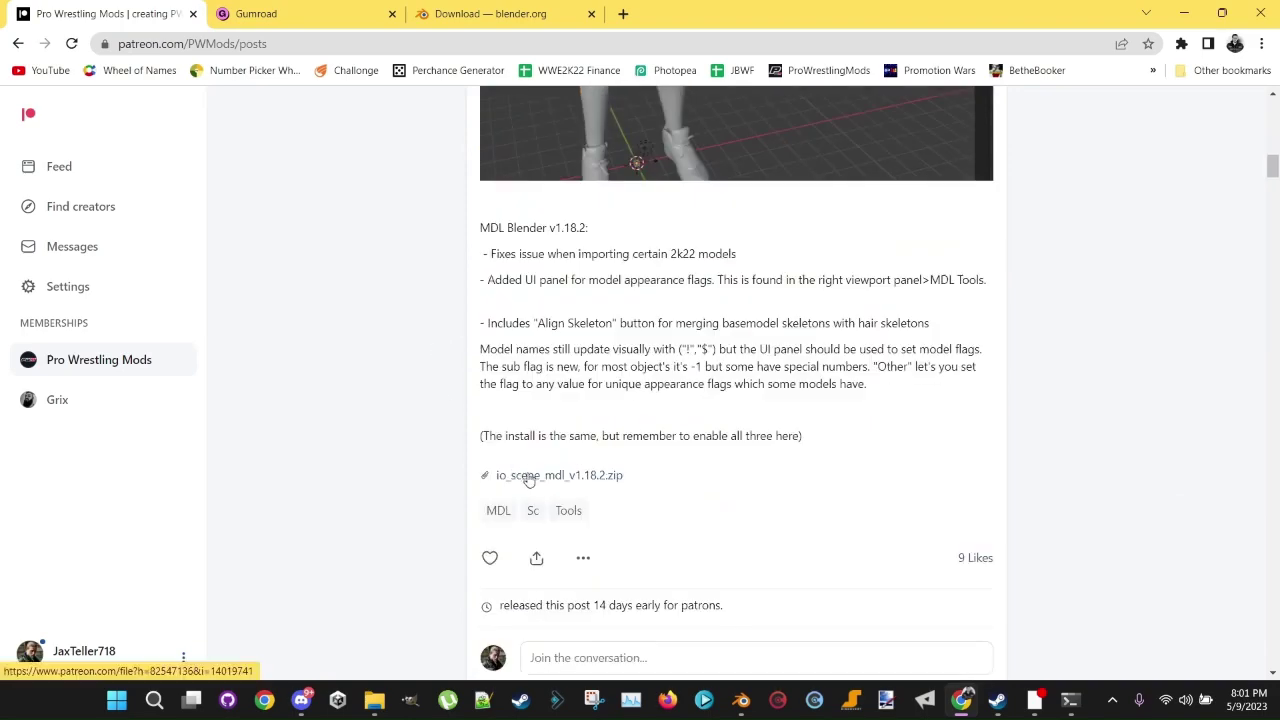
scroll(420, 426, down, 8)
scroll(421, 426, down, 8)
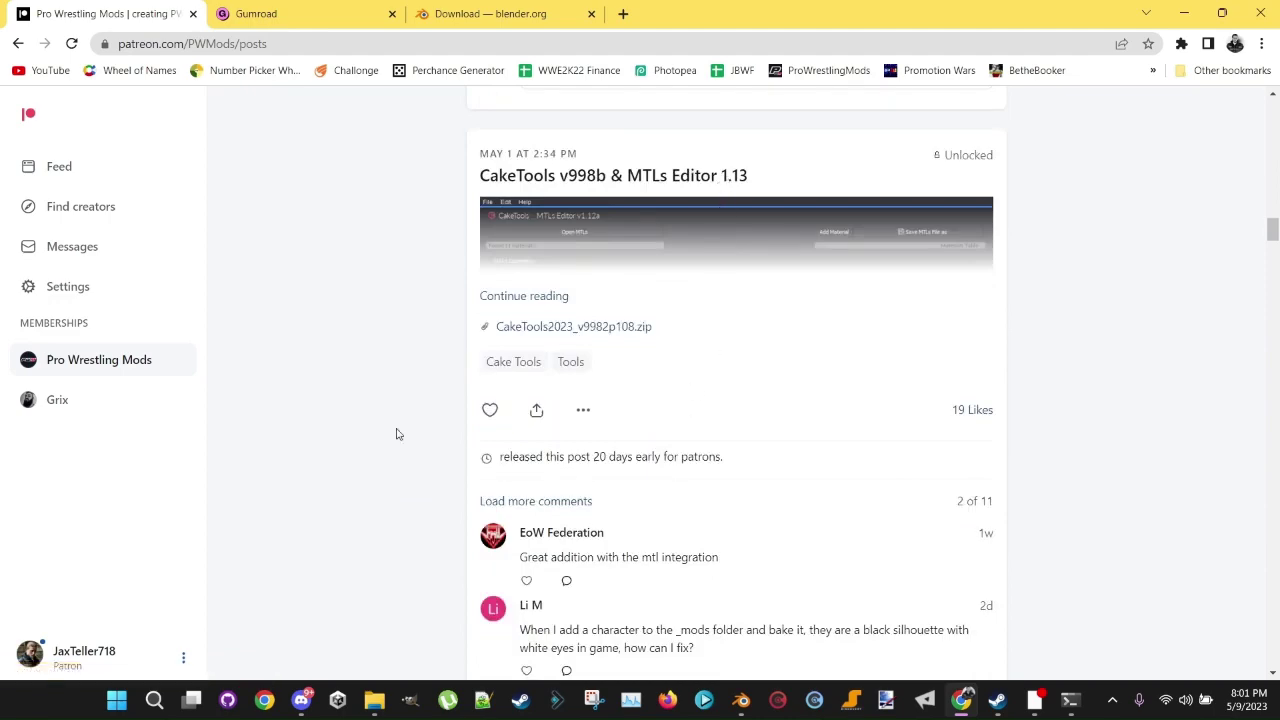
scroll(396, 433, down, 20)
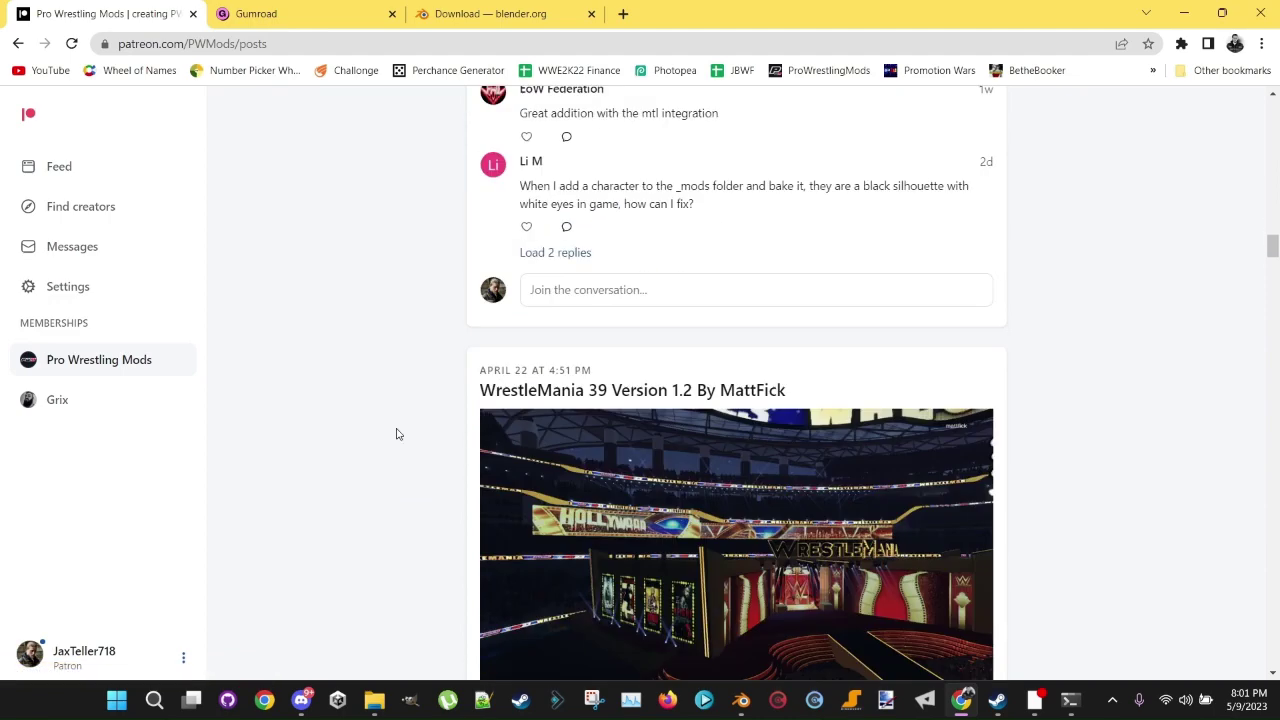
scroll(396, 433, down, 12)
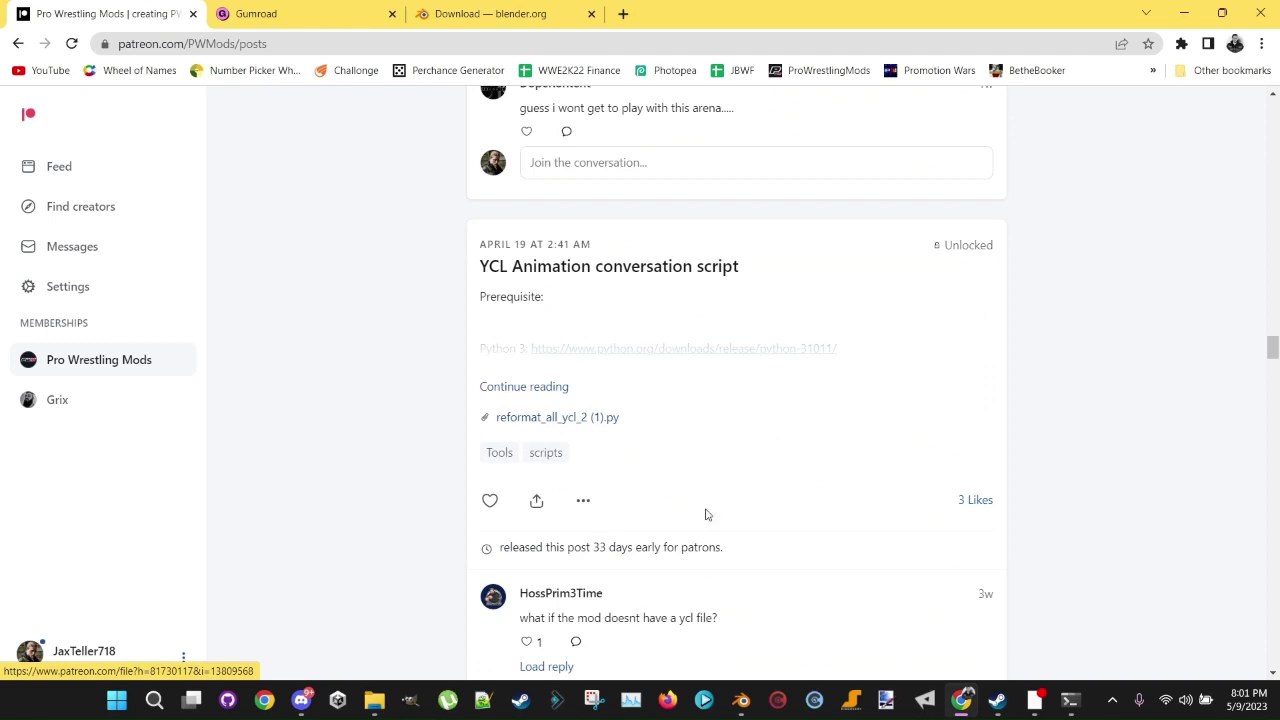
Step: Switch to Blender, delete the default collection with its camera, cube and light, and enlarge the Outliner
click(741, 699)
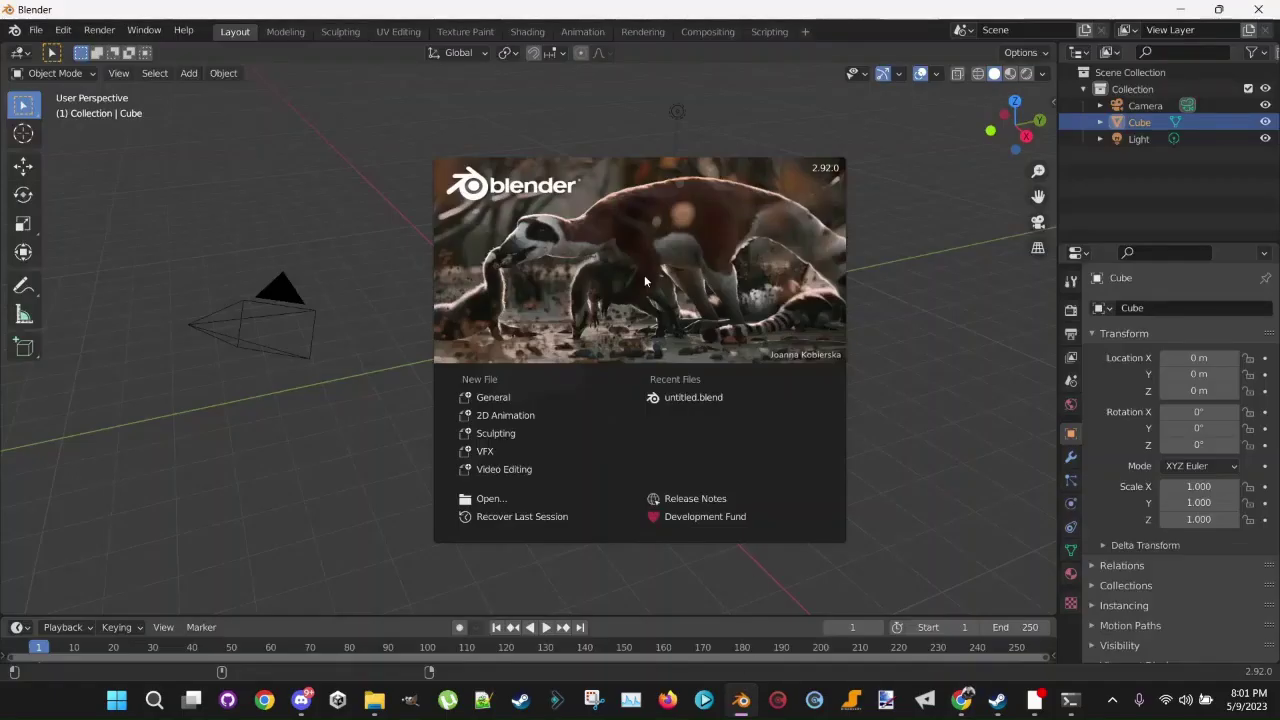
click(978, 332)
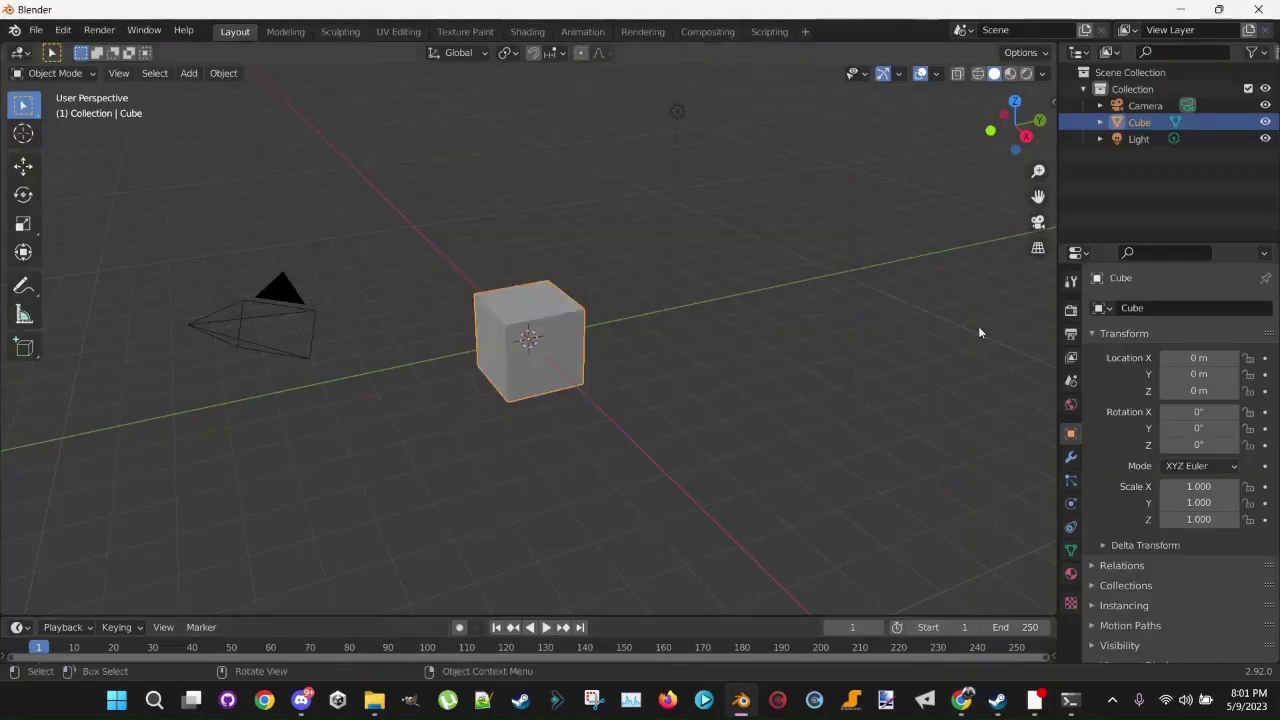
drag(1194, 174, 1119, 91)
right_click(1119, 91)
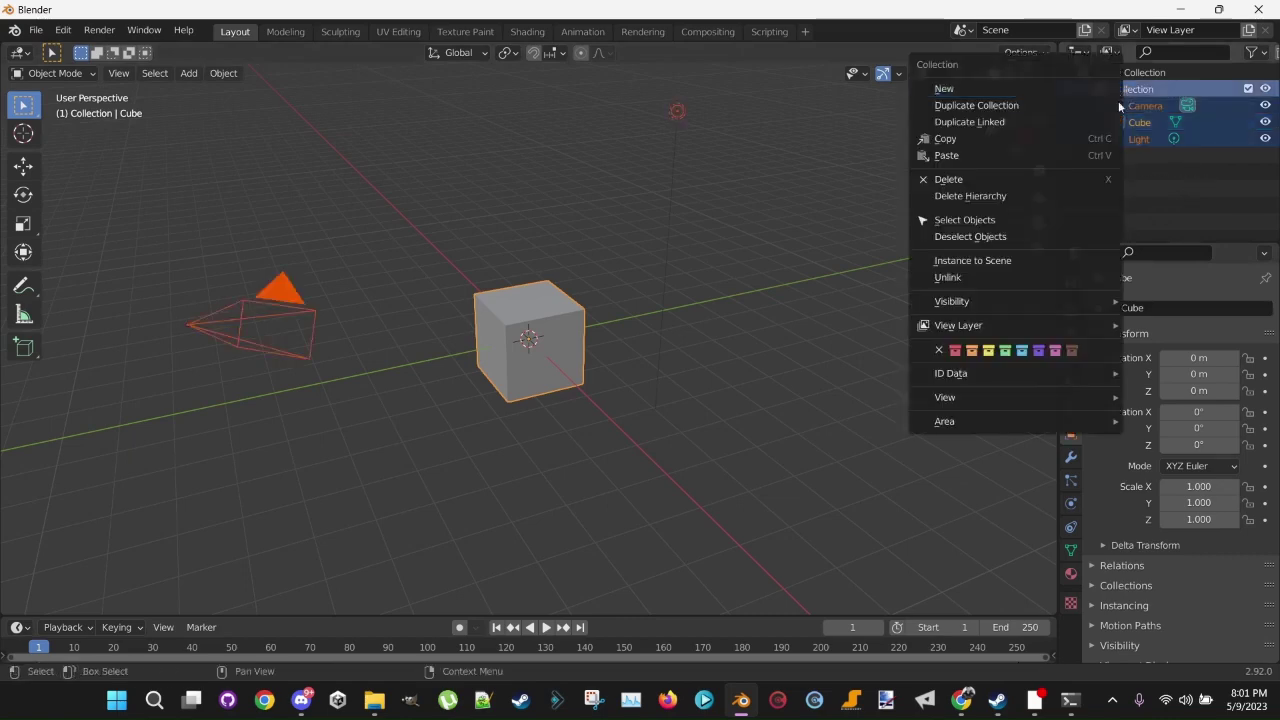
click(995, 177)
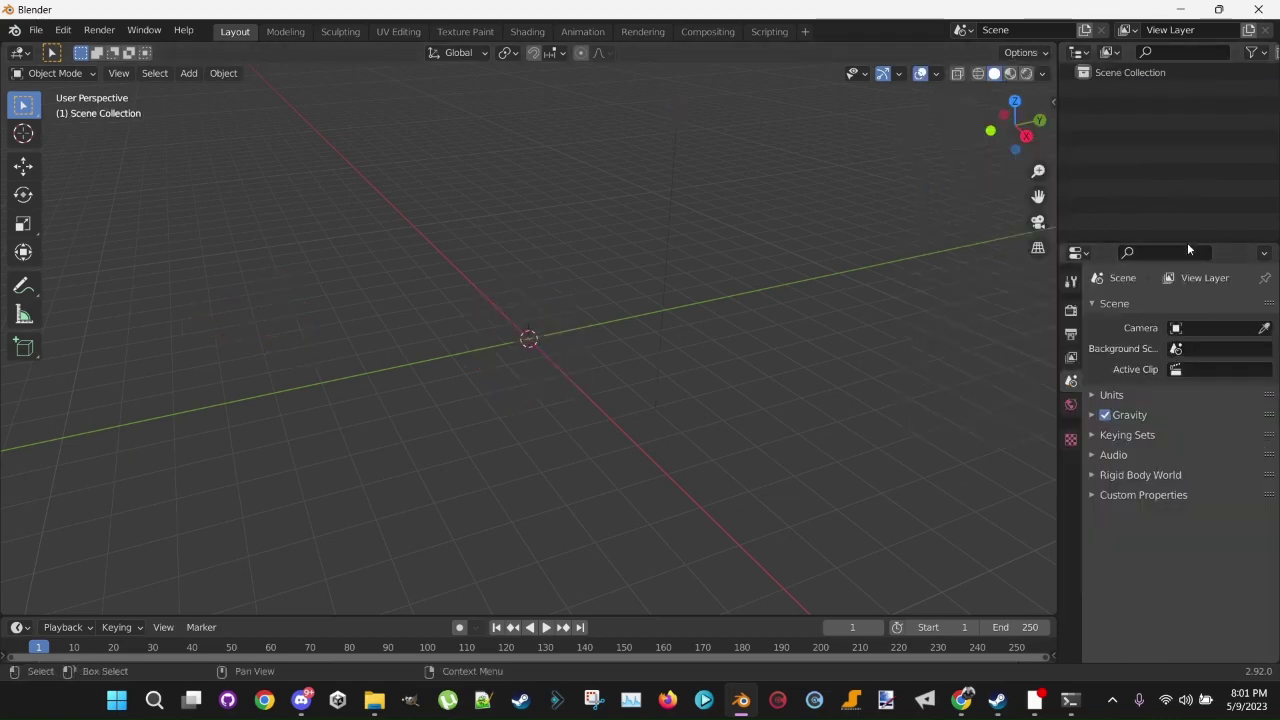
drag(1187, 242, 1186, 400)
Step: Install the add-ons MeshDataTransfer_v2.0.1.zip and io_scene_mdl_v1.18.2 (1).zip from the Downloads folder
click(62, 32)
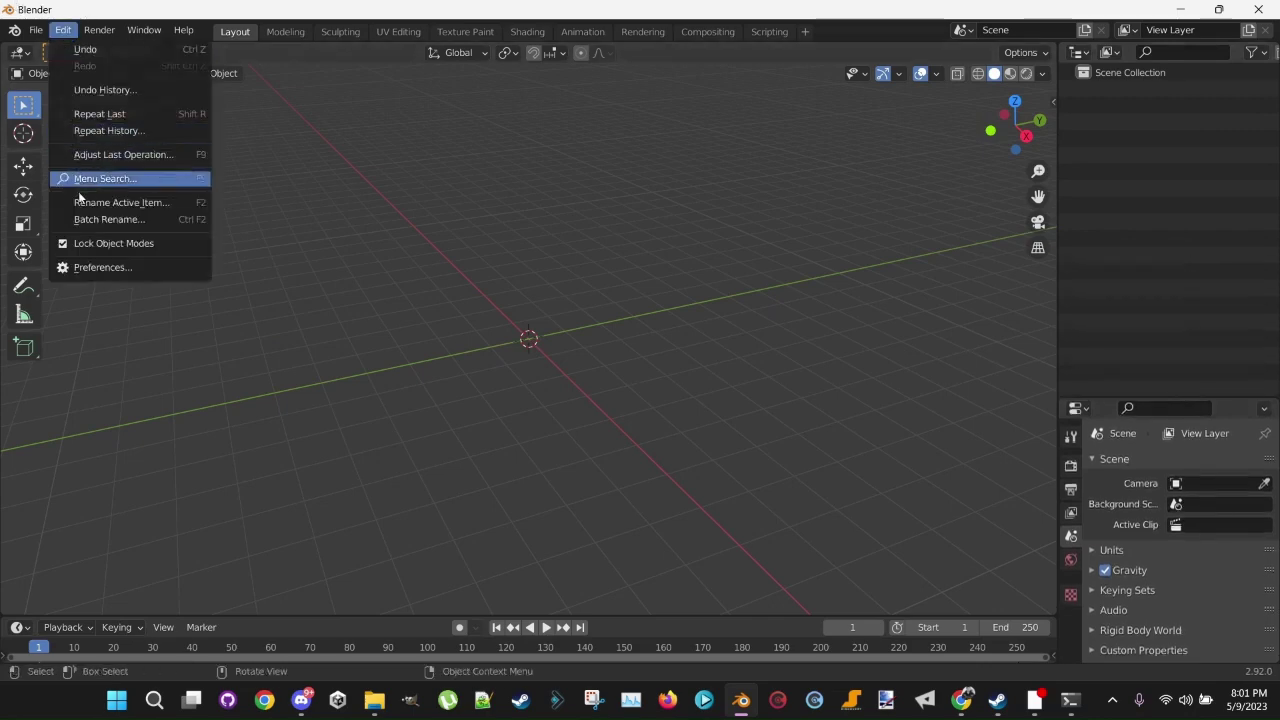
click(117, 270)
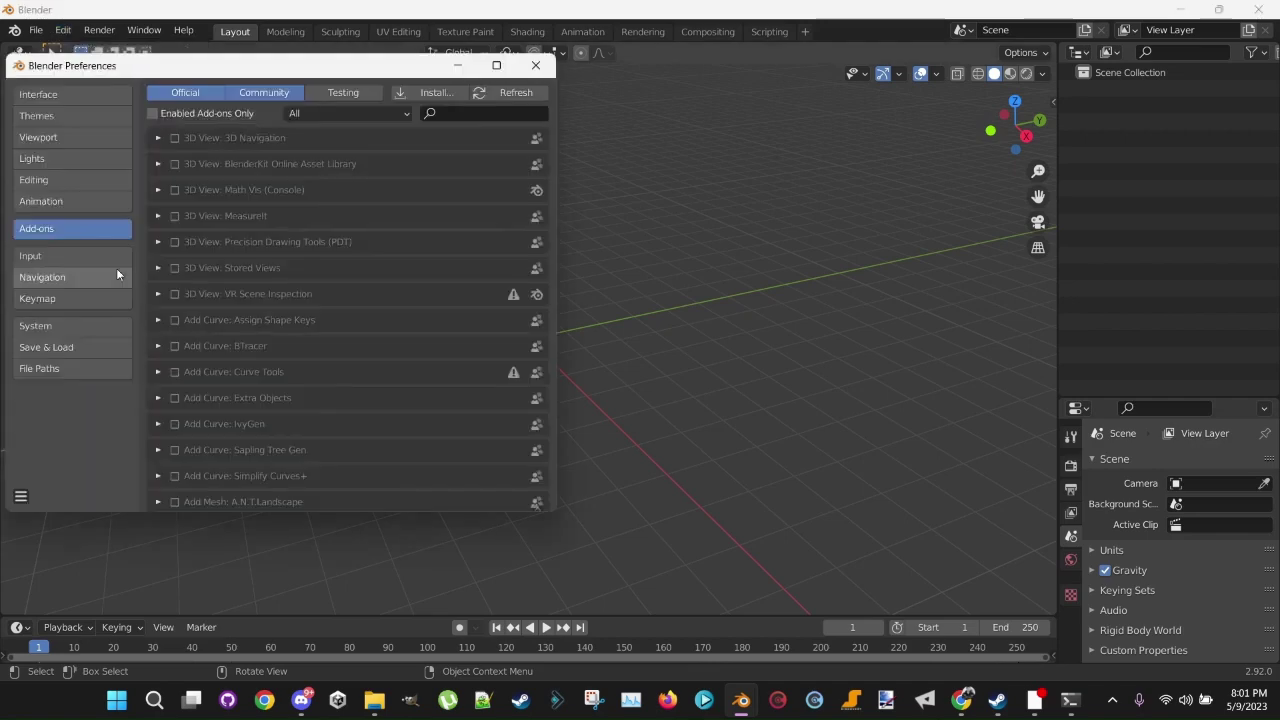
click(432, 93)
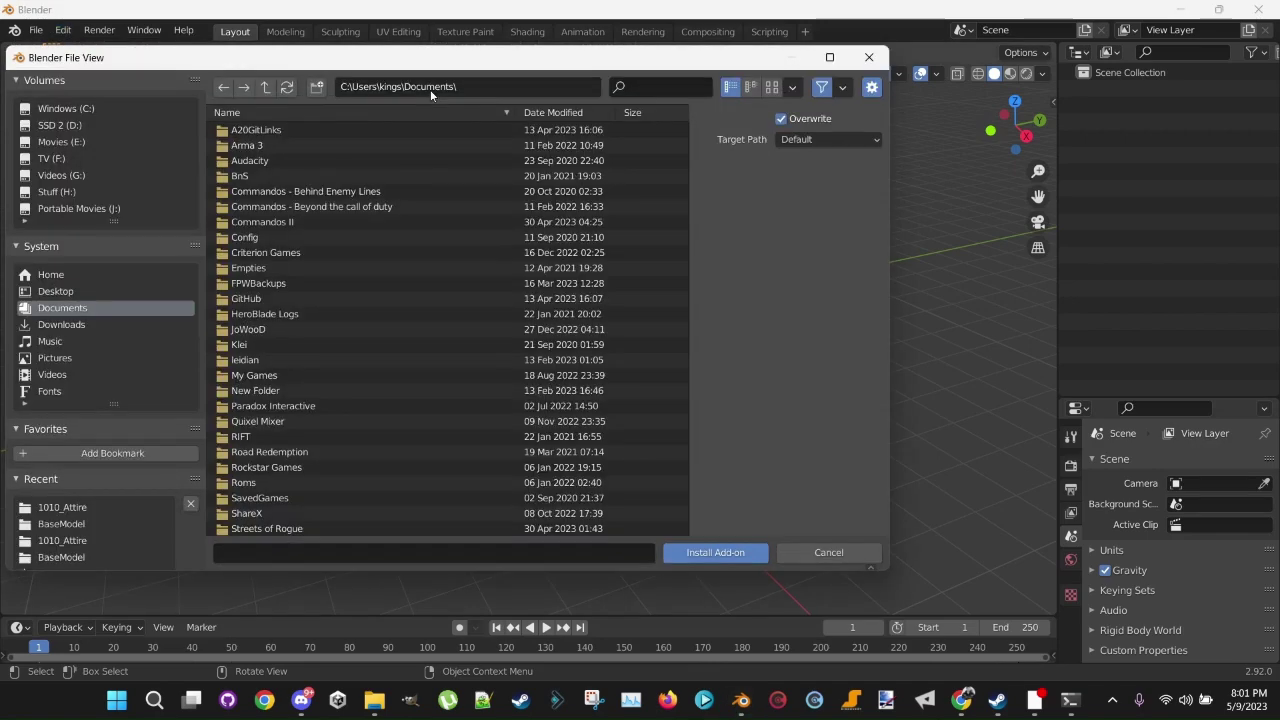
click(62, 324)
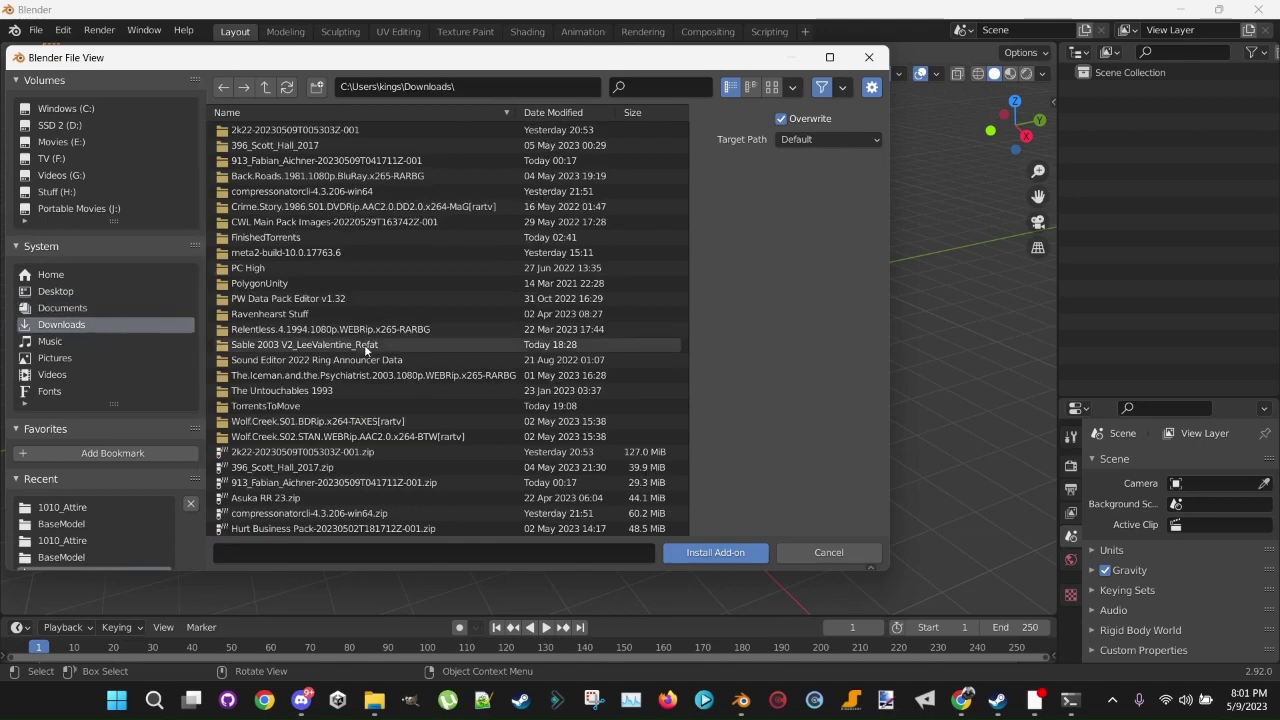
scroll(368, 350, down, 2)
click(570, 112)
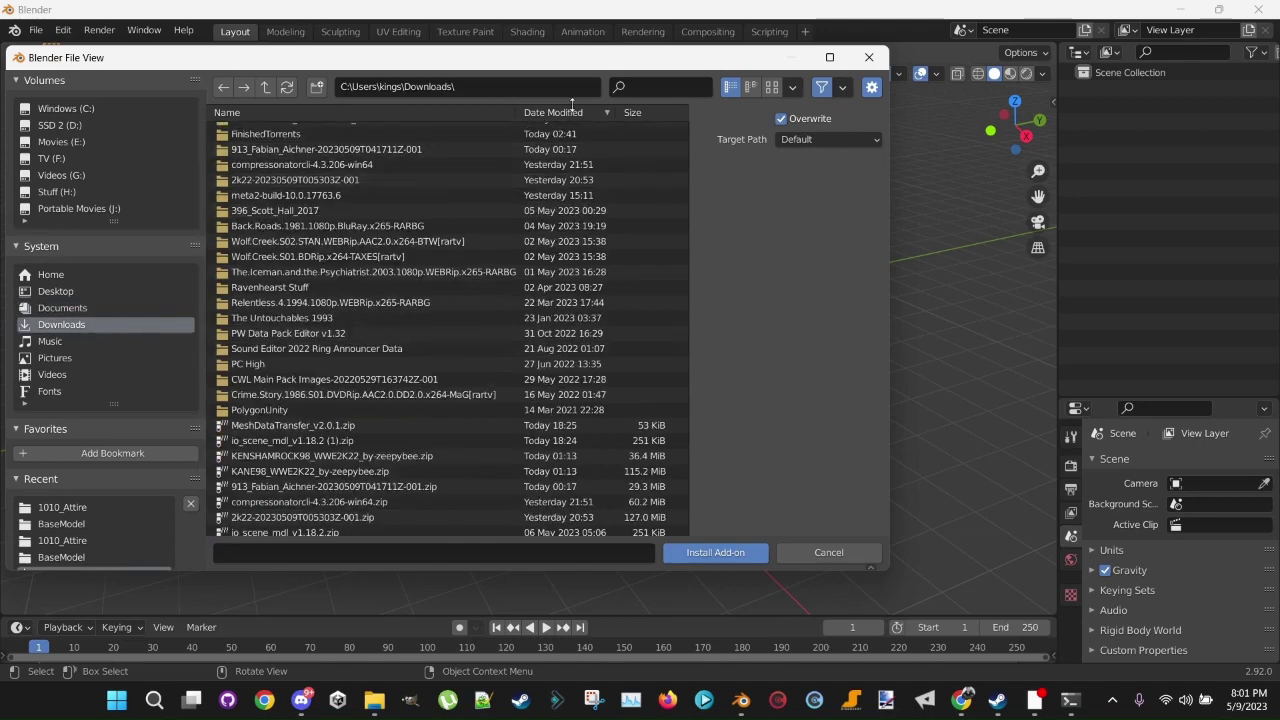
scroll(389, 270, down, 2)
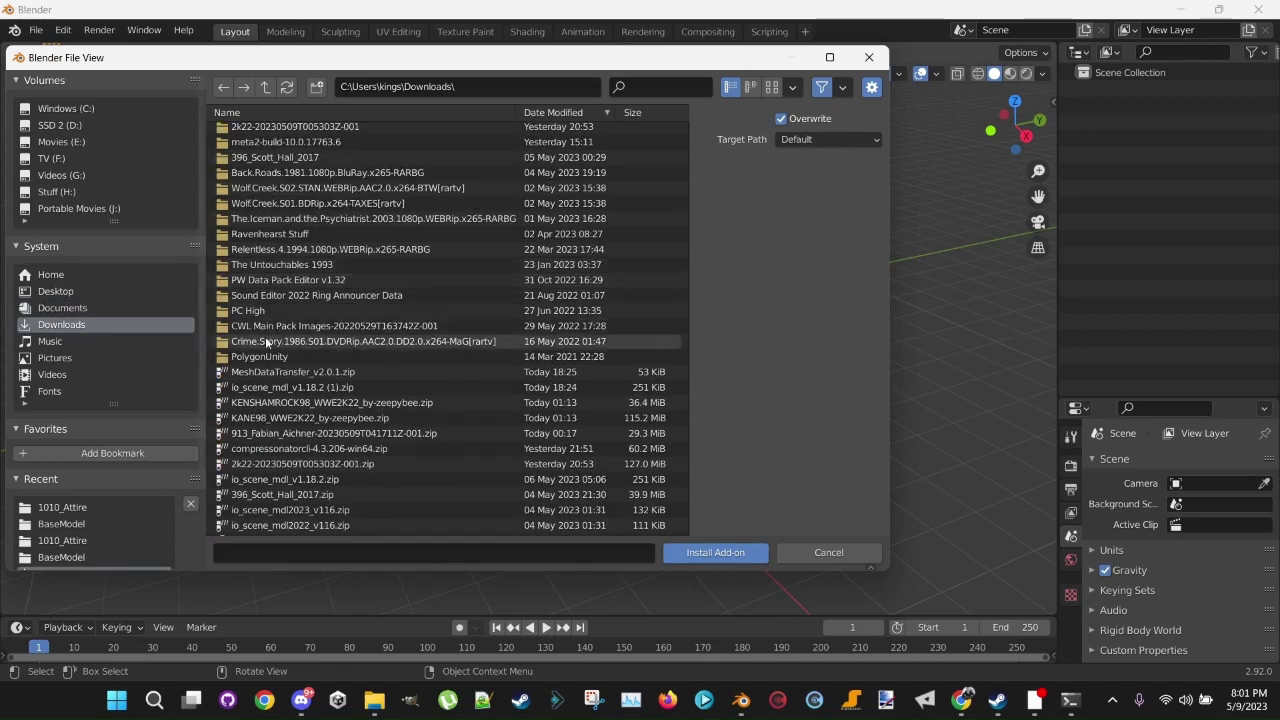
double_click(309, 374)
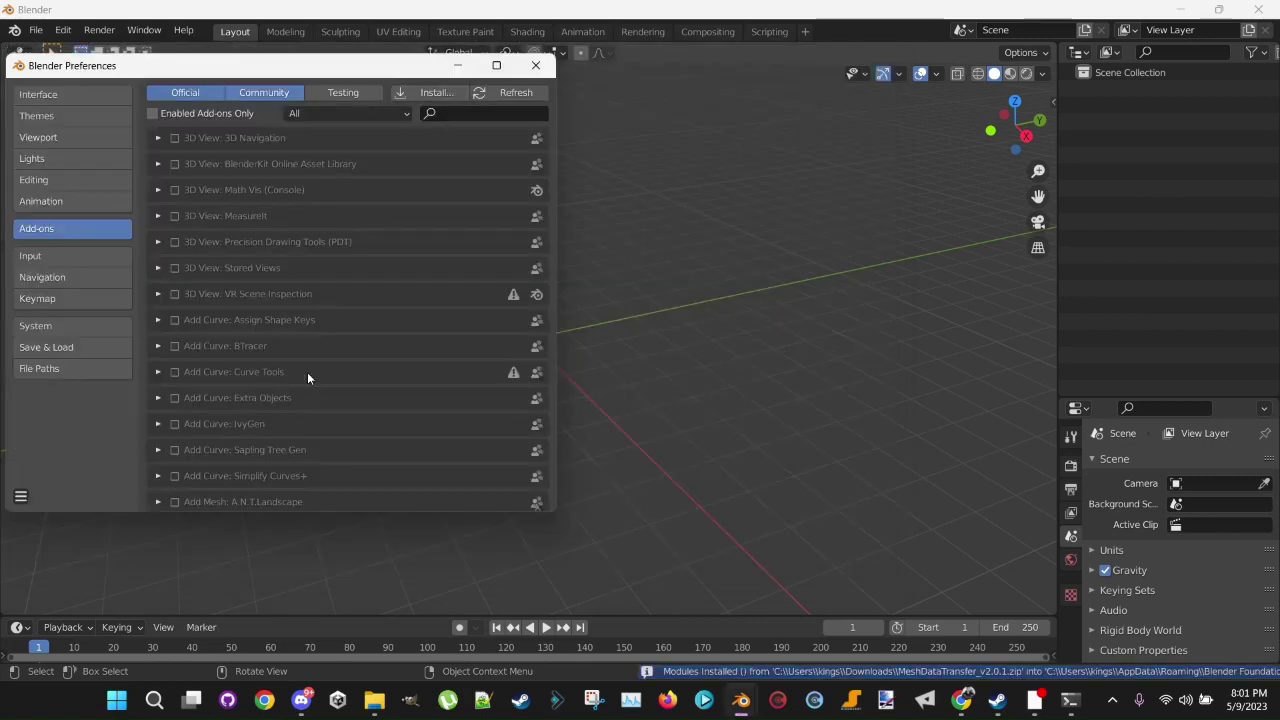
click(428, 92)
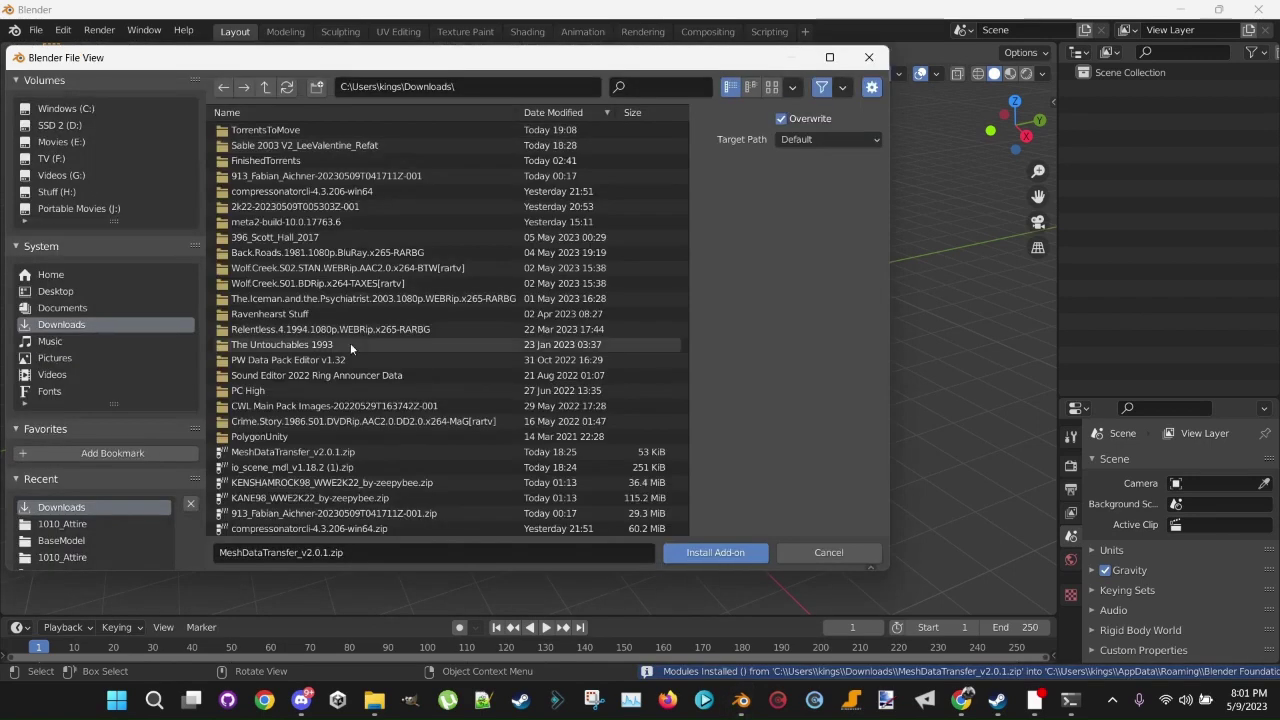
double_click(279, 467)
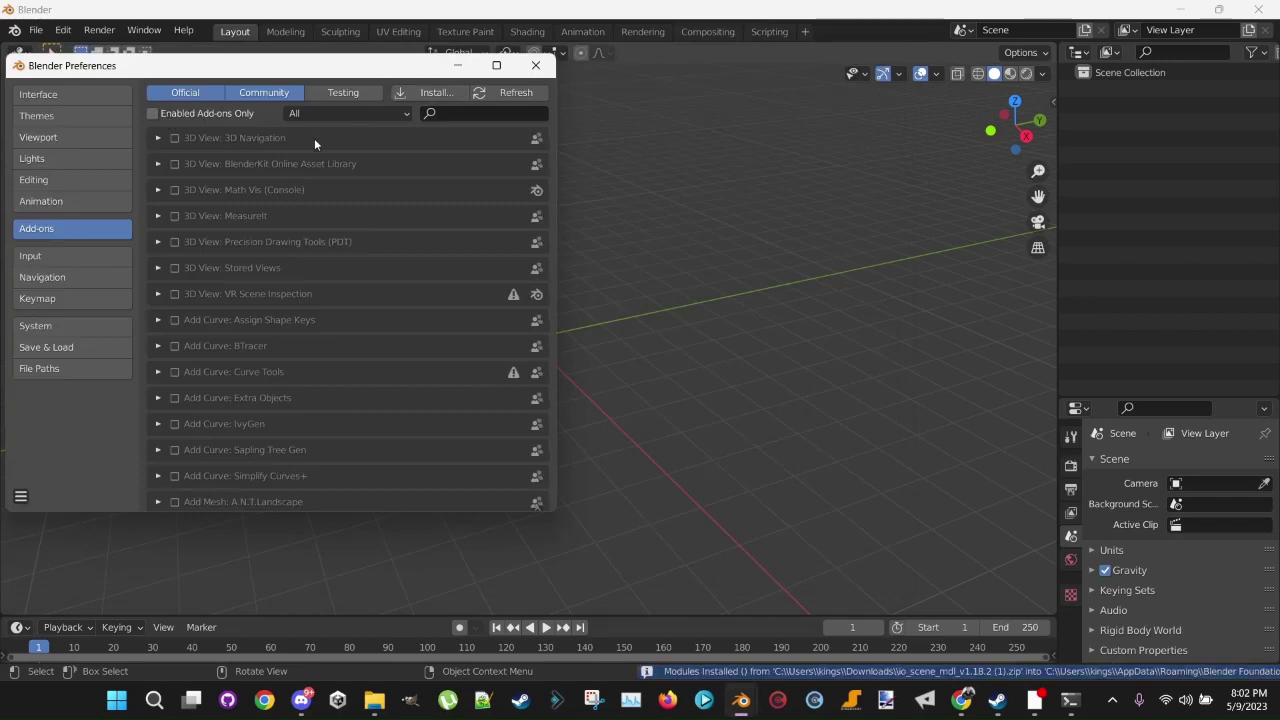
Step: Check the add-on list for WWE 2K MDL Utilities and the WWE 2K22 and WWE 2K23 Import/Export add-ons, and close the preferences
scroll(309, 284, down, 10)
scroll(309, 284, down, 15)
scroll(309, 286, down, 15)
scroll(310, 290, down, 2)
click(175, 252)
click(175, 252)
scroll(248, 330, down, 18)
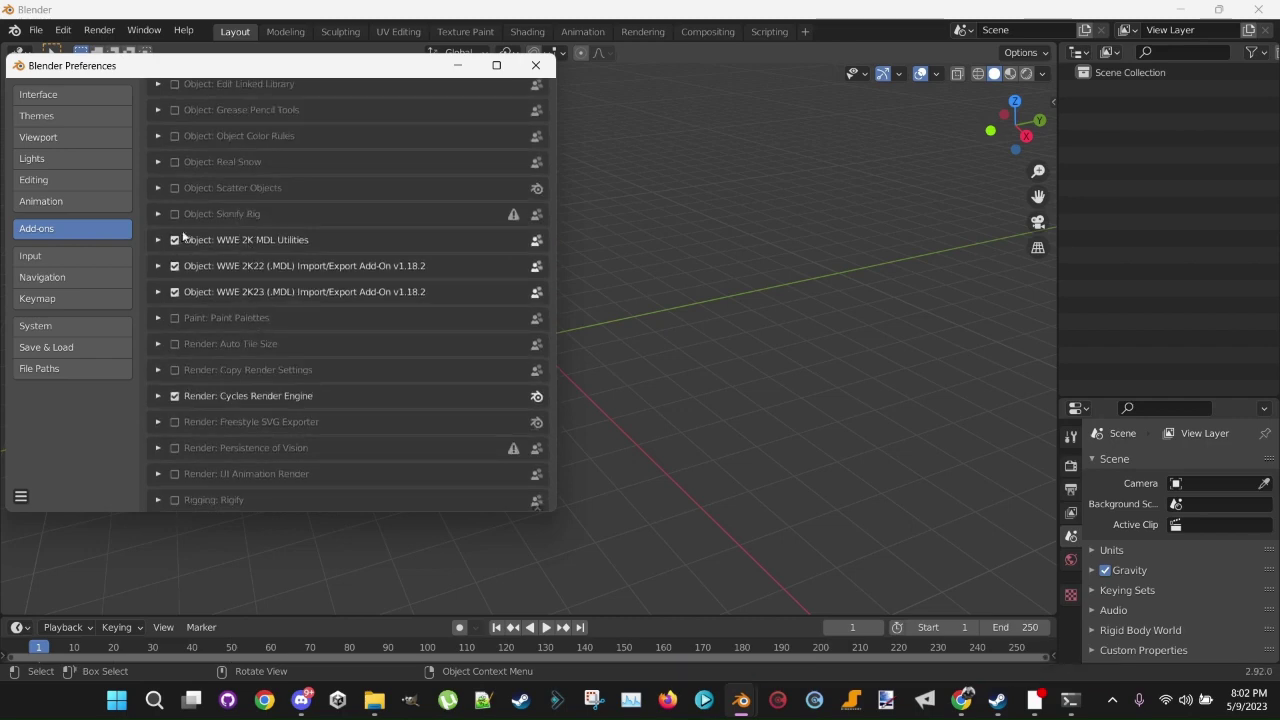
click(534, 66)
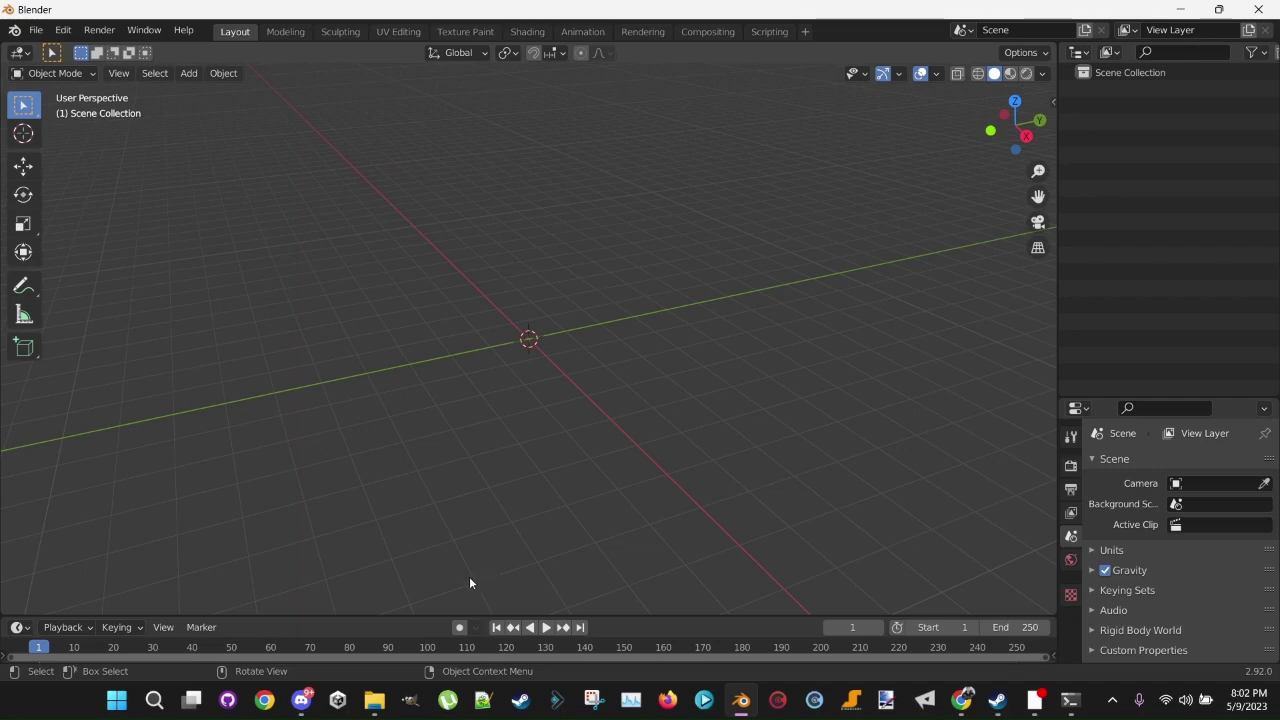
Step: Switch to File Explorer and copy the 1010_Sable folder from the WWE 2K22 _mods folder
mouse_move(379, 702)
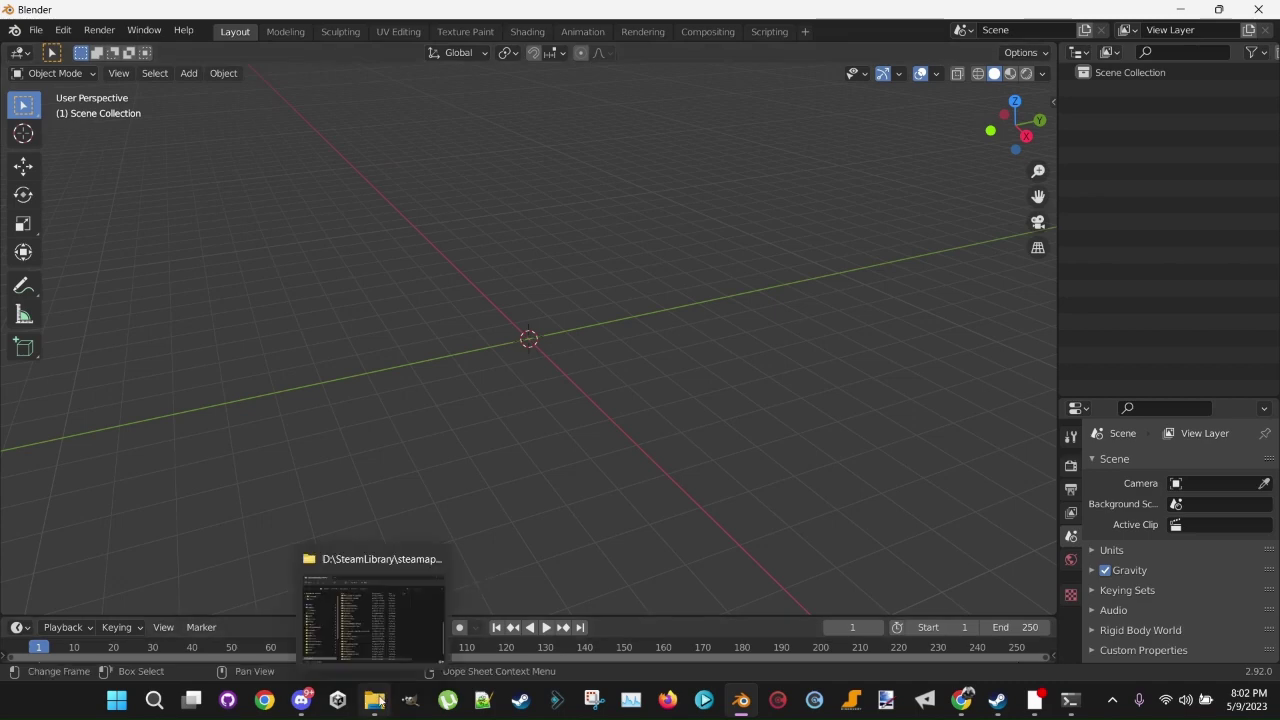
click(373, 612)
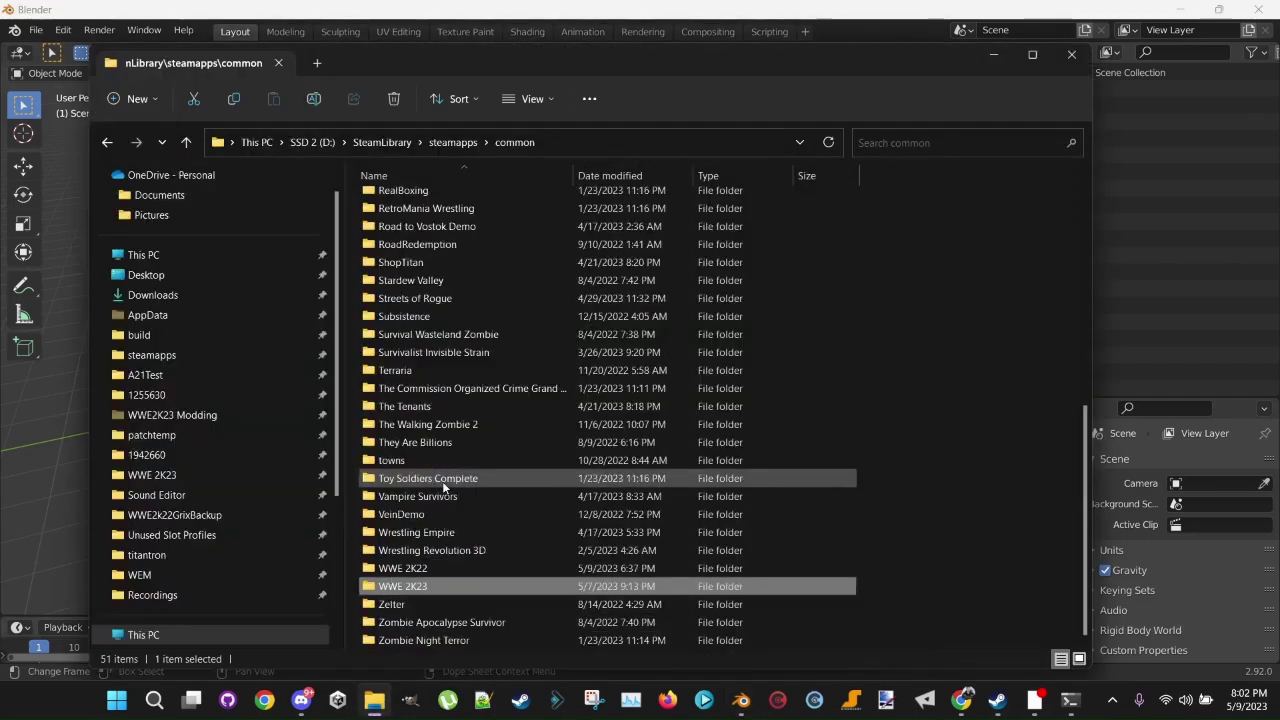
double_click(416, 568)
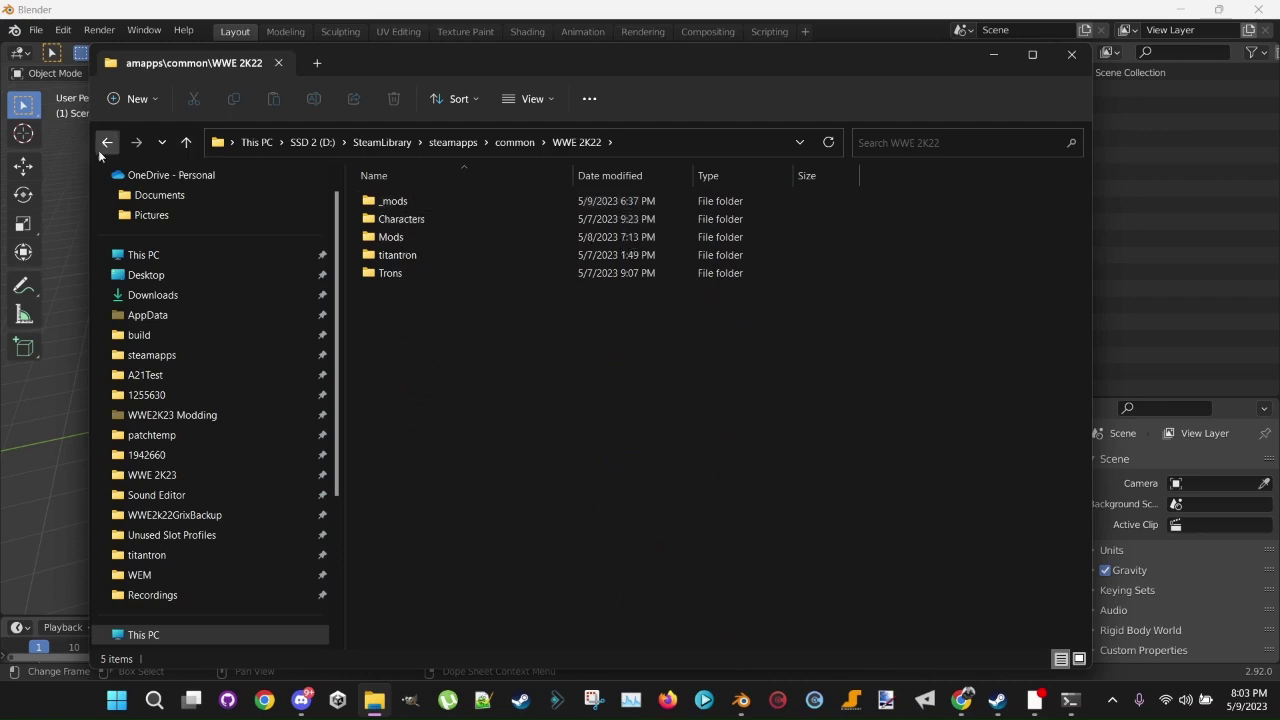
double_click(387, 201)
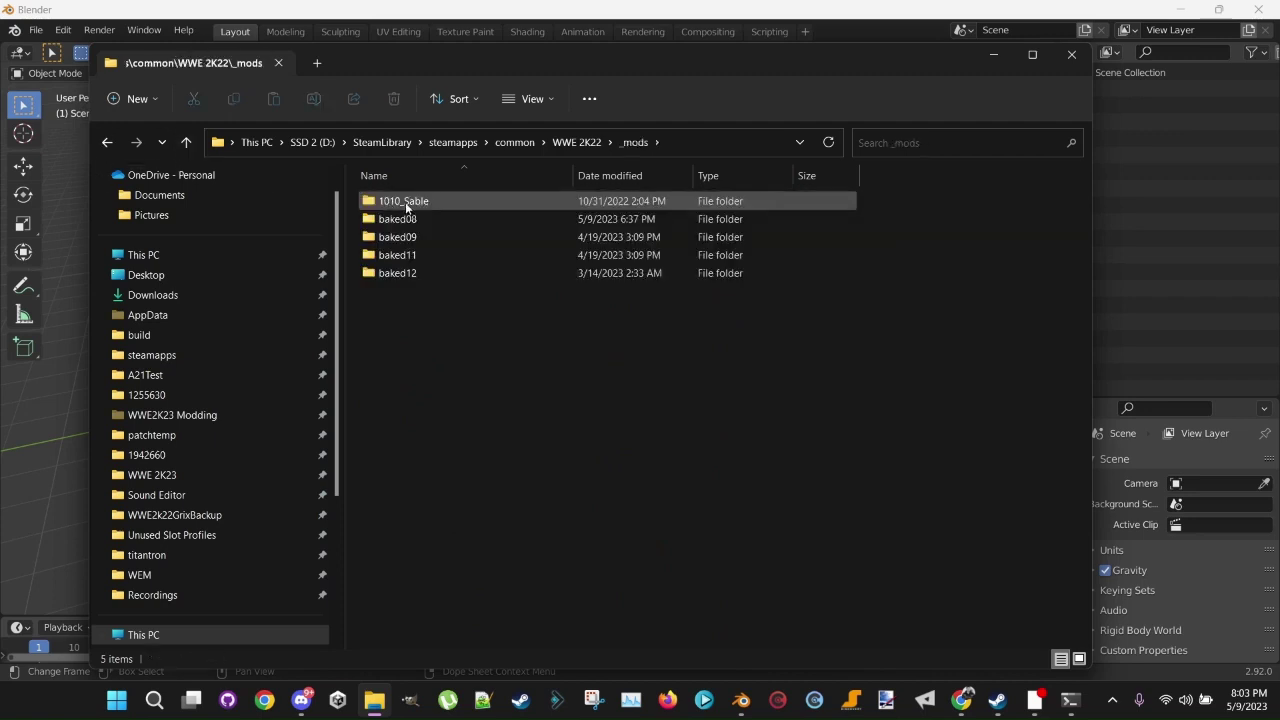
right_click(401, 201)
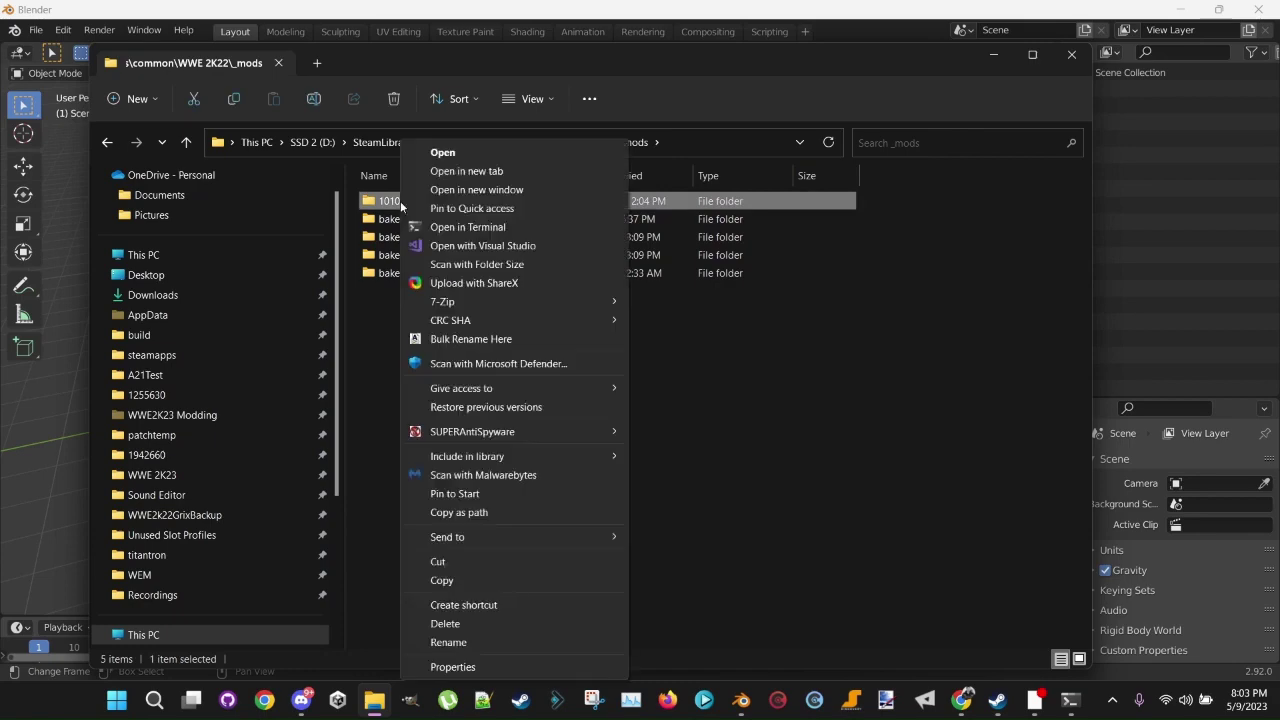
click(463, 582)
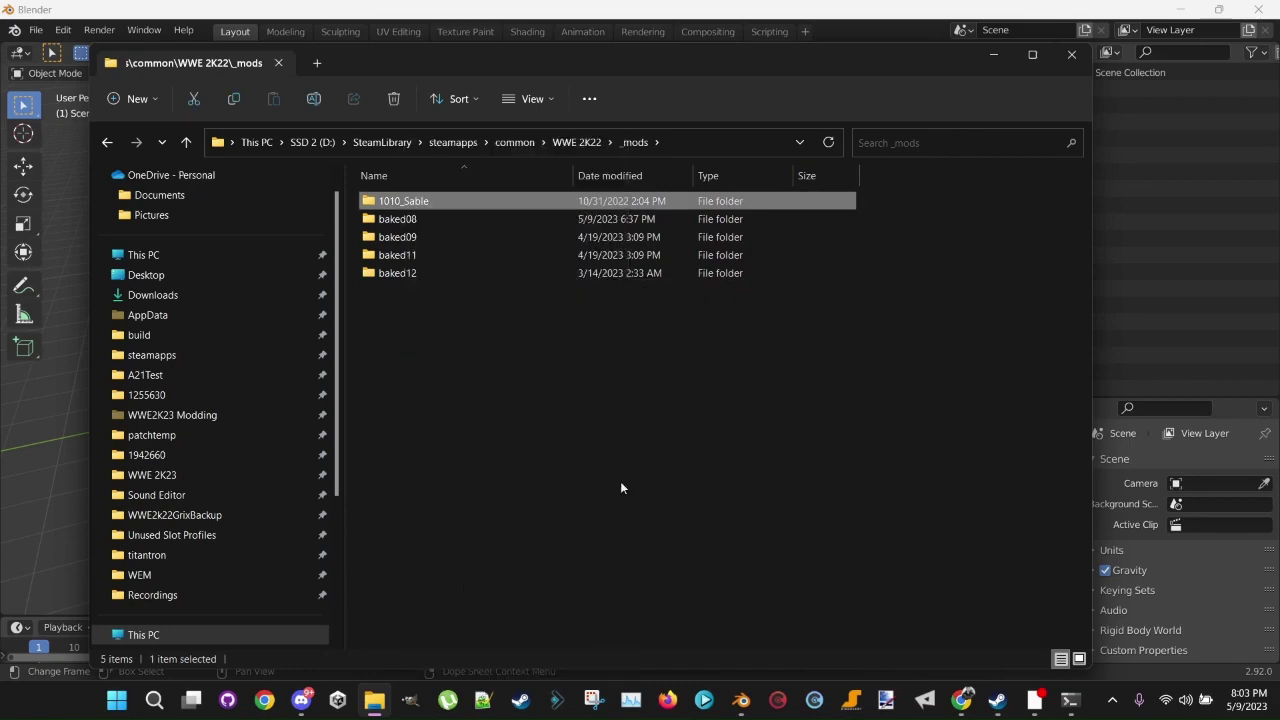
Step: Paste the copied 1010_Sable folder into the WWE 2K23 _mods folder, over the existing one
click(577, 142)
click(515, 142)
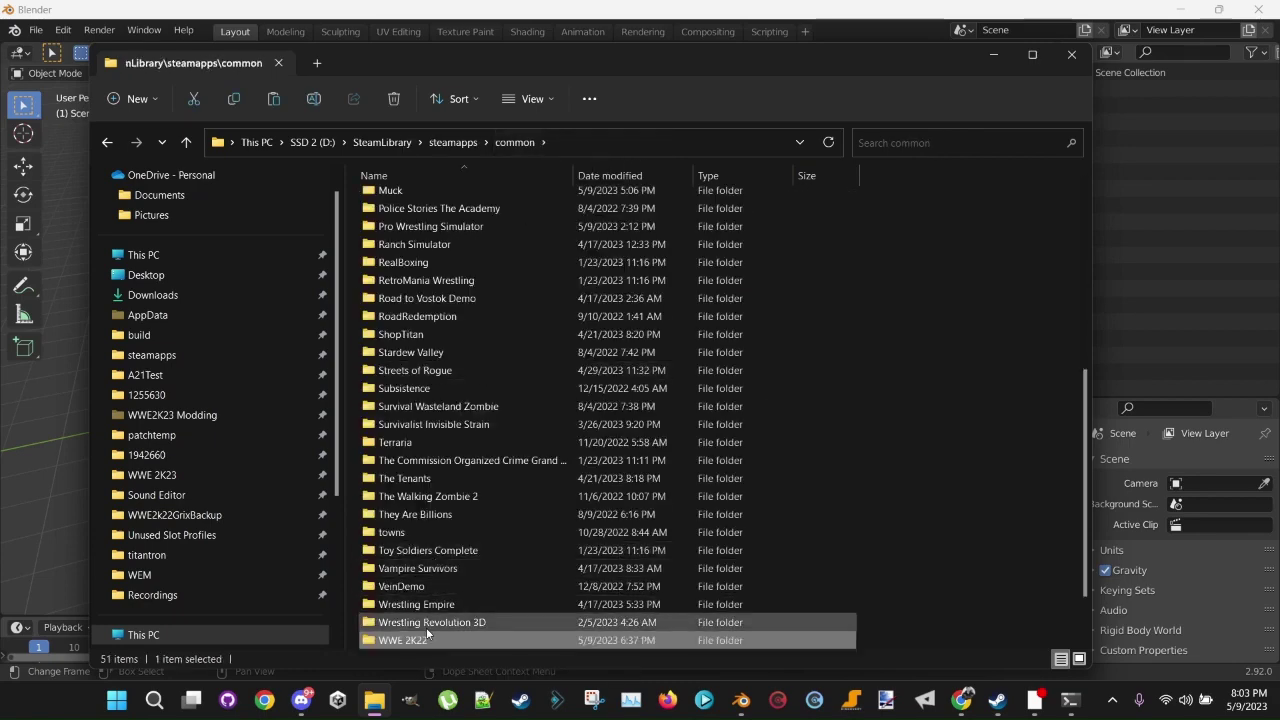
scroll(426, 627, down, 2)
double_click(416, 586)
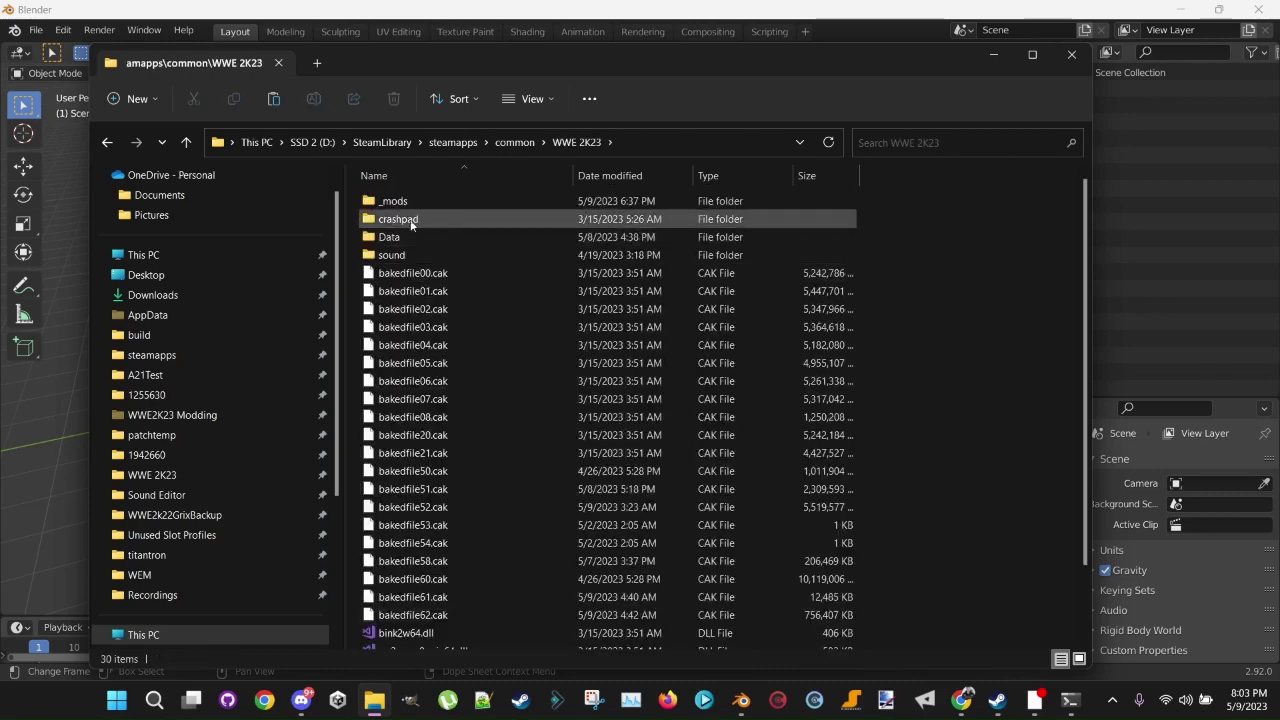
double_click(393, 201)
right_click(431, 500)
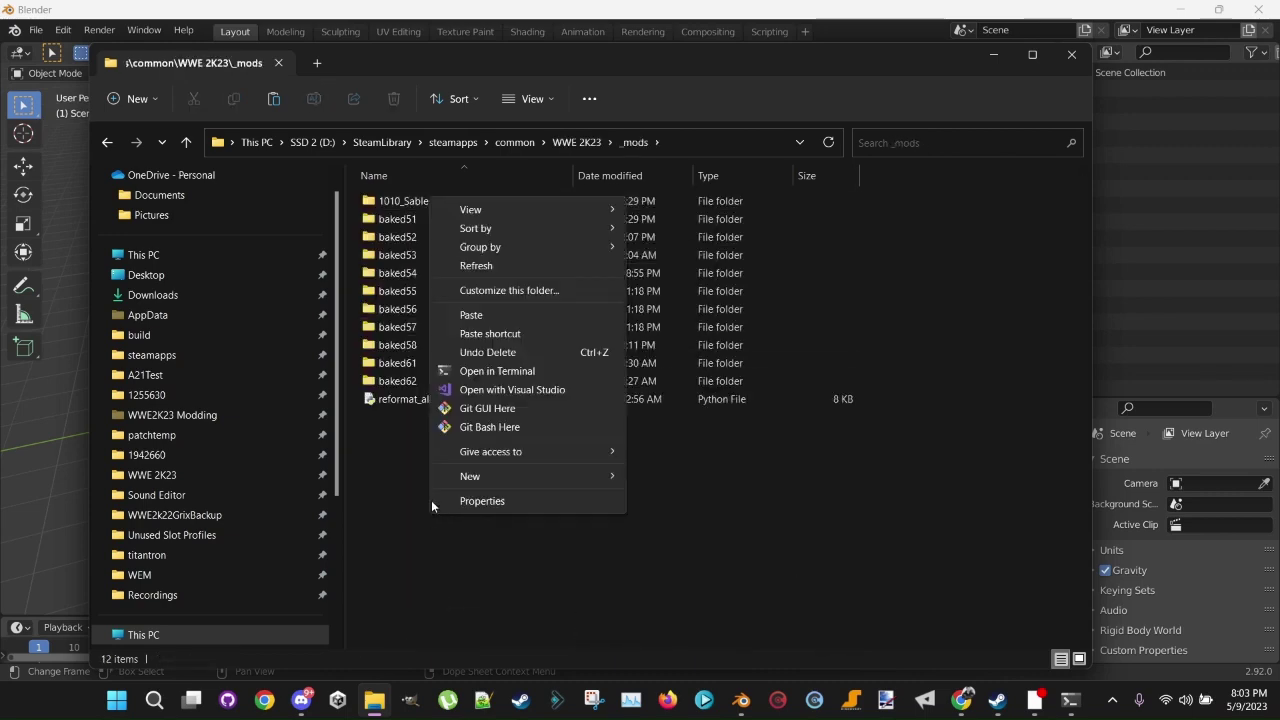
click(473, 315)
click(551, 261)
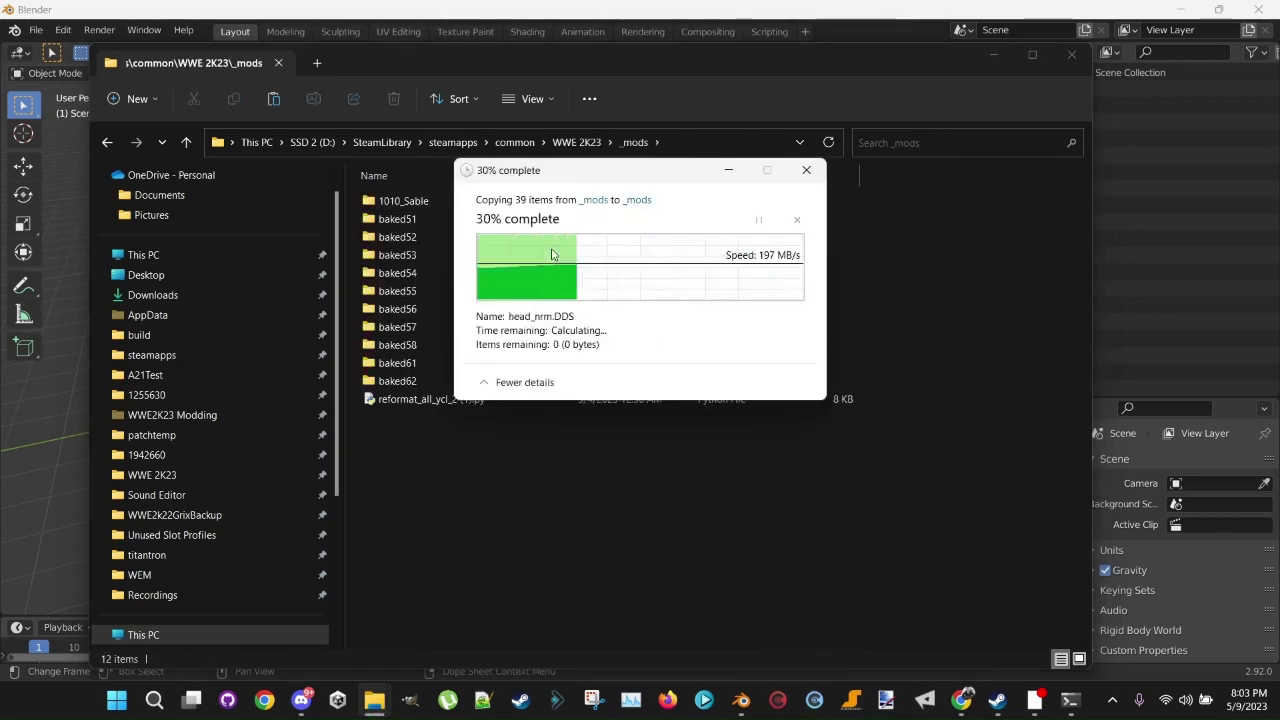
Step: Switch back to Blender from File Explorer and start a WWE2K22 MDL import
click(105, 143)
click(105, 143)
click(808, 7)
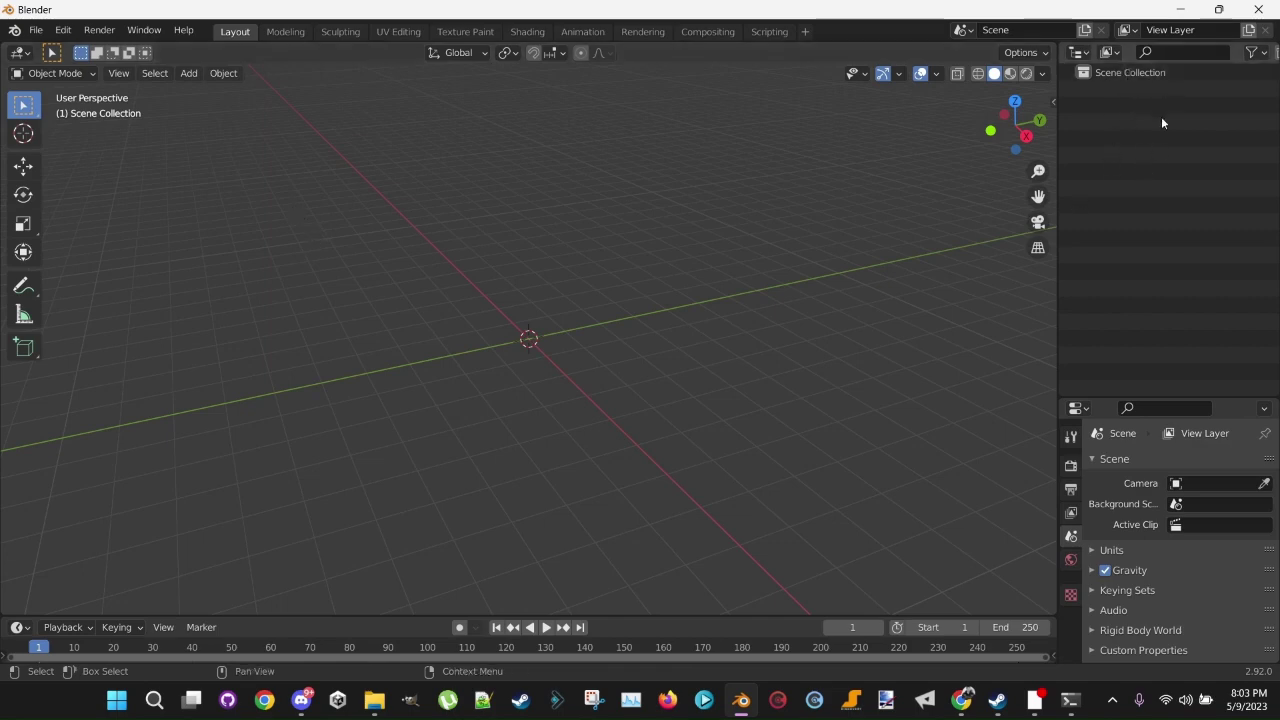
click(45, 33)
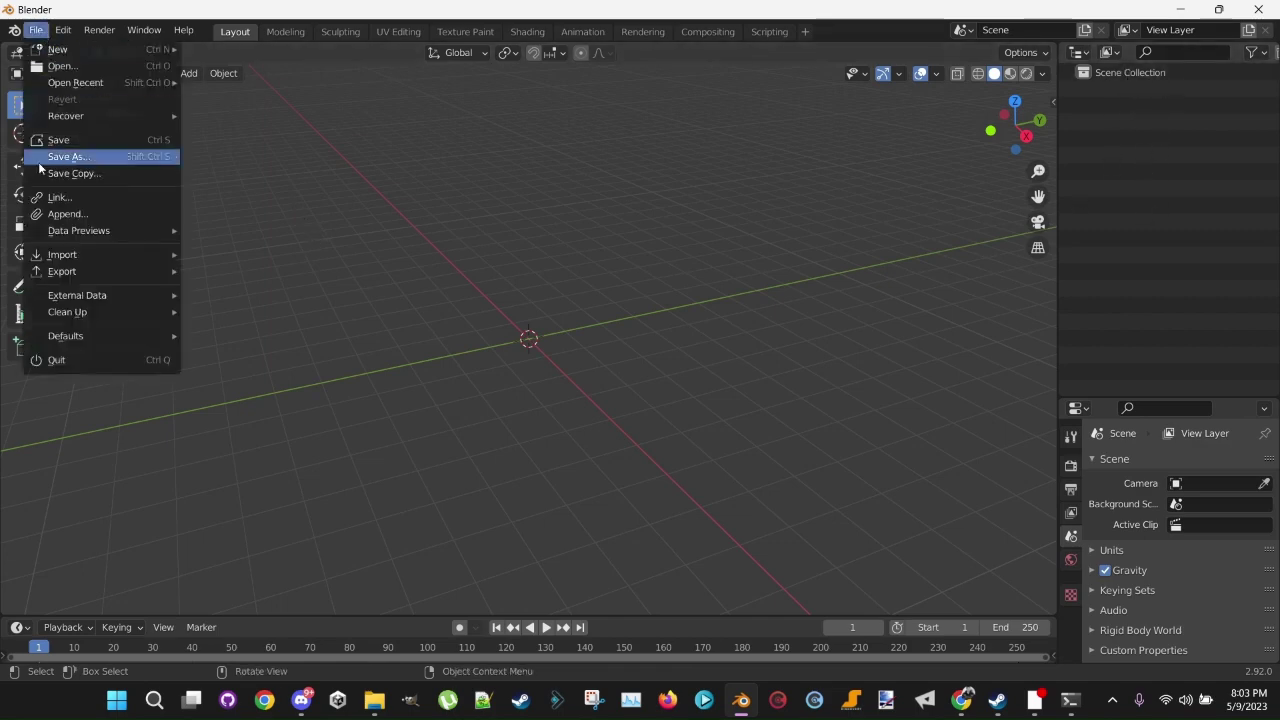
mouse_move(98, 257)
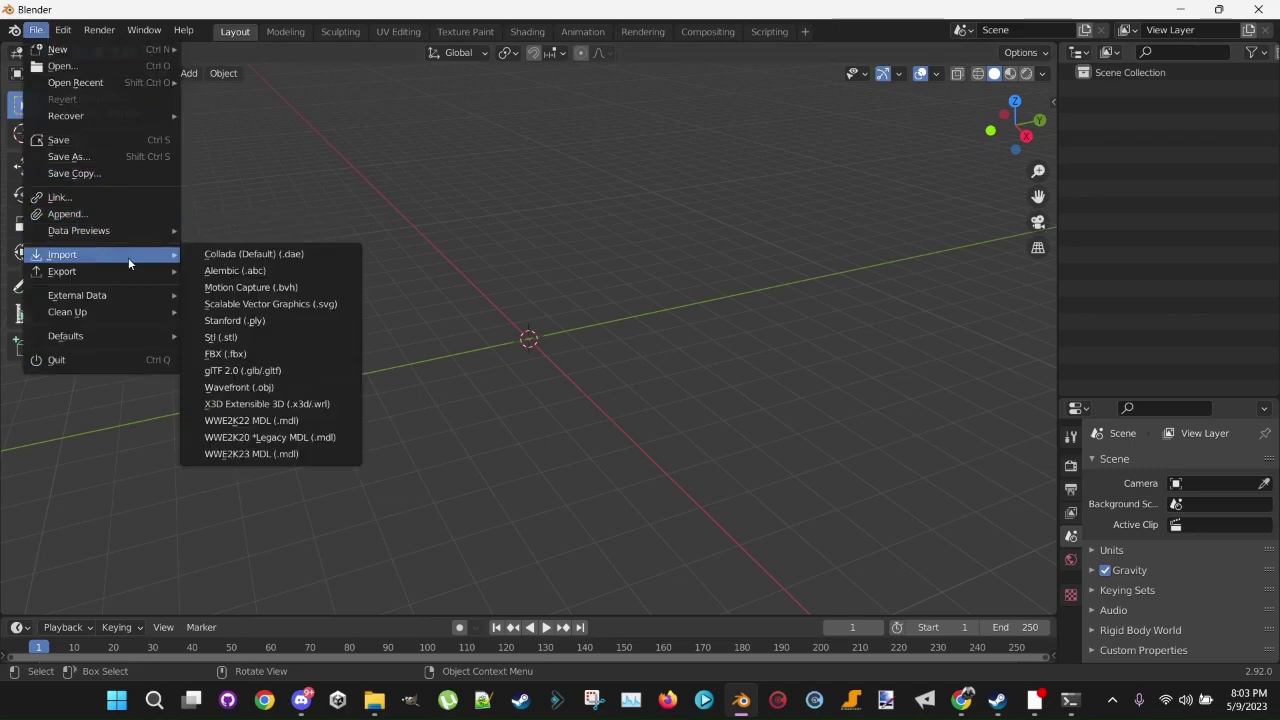
click(252, 421)
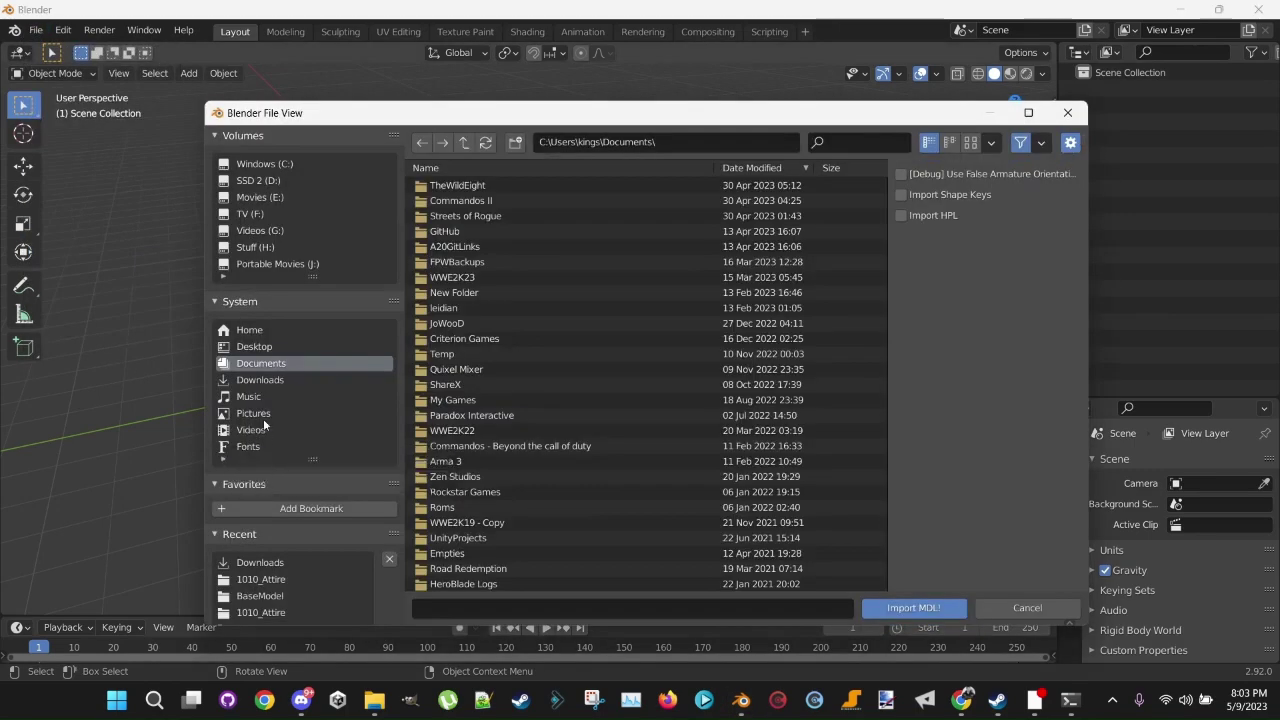
Step: Browse the import to D:\SteamLibrary\steamapps\common\WWE 2K22\_mods\1010_Sable\BaseModel
click(258, 181)
click(470, 216)
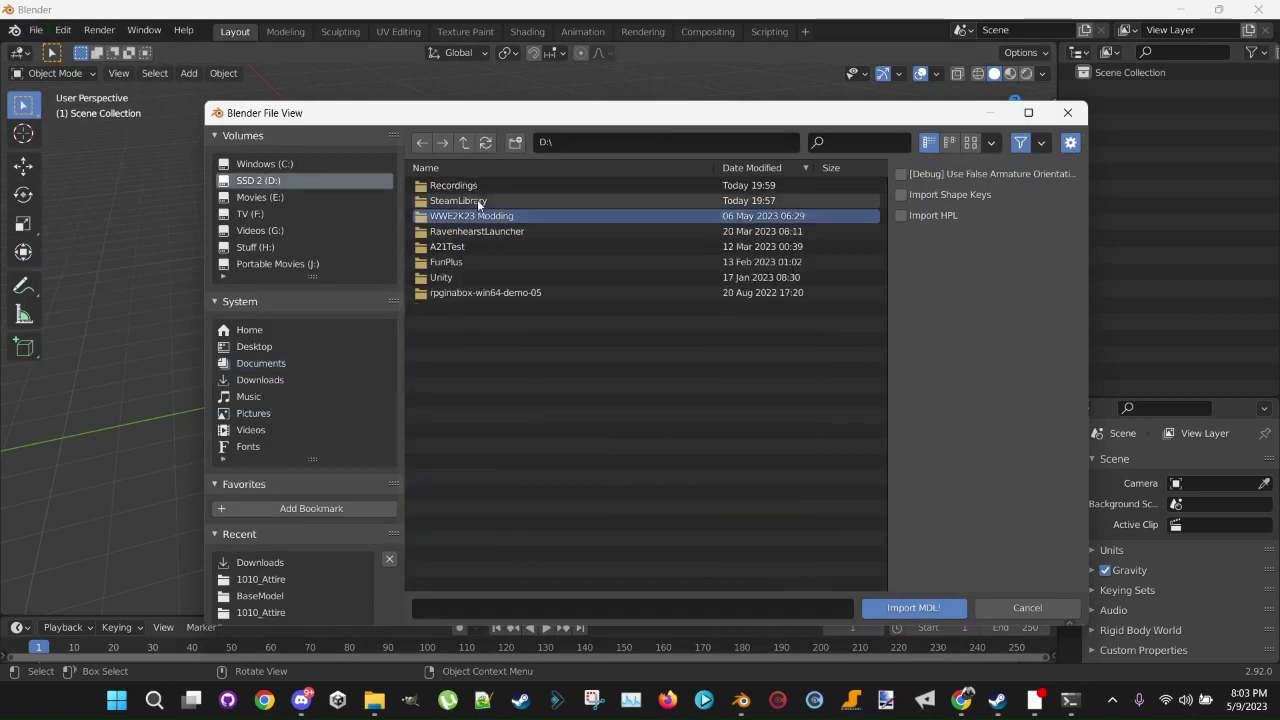
double_click(477, 199)
double_click(465, 184)
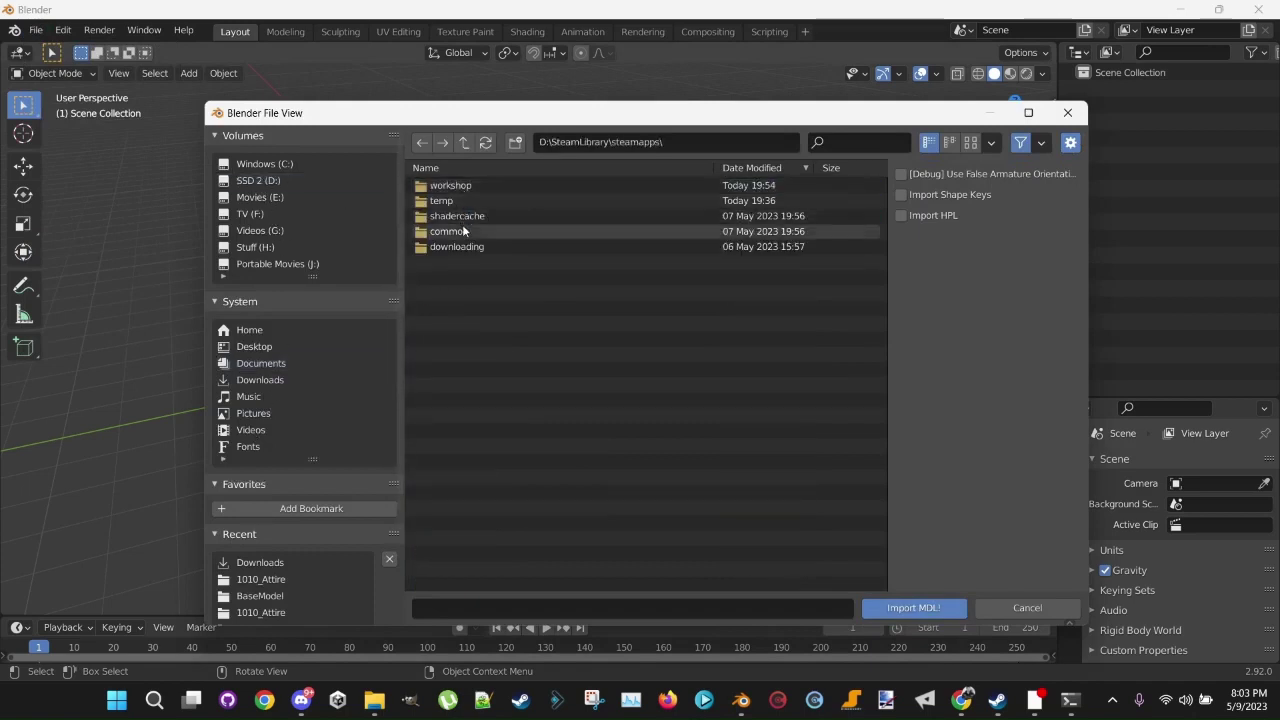
double_click(462, 231)
click(465, 168)
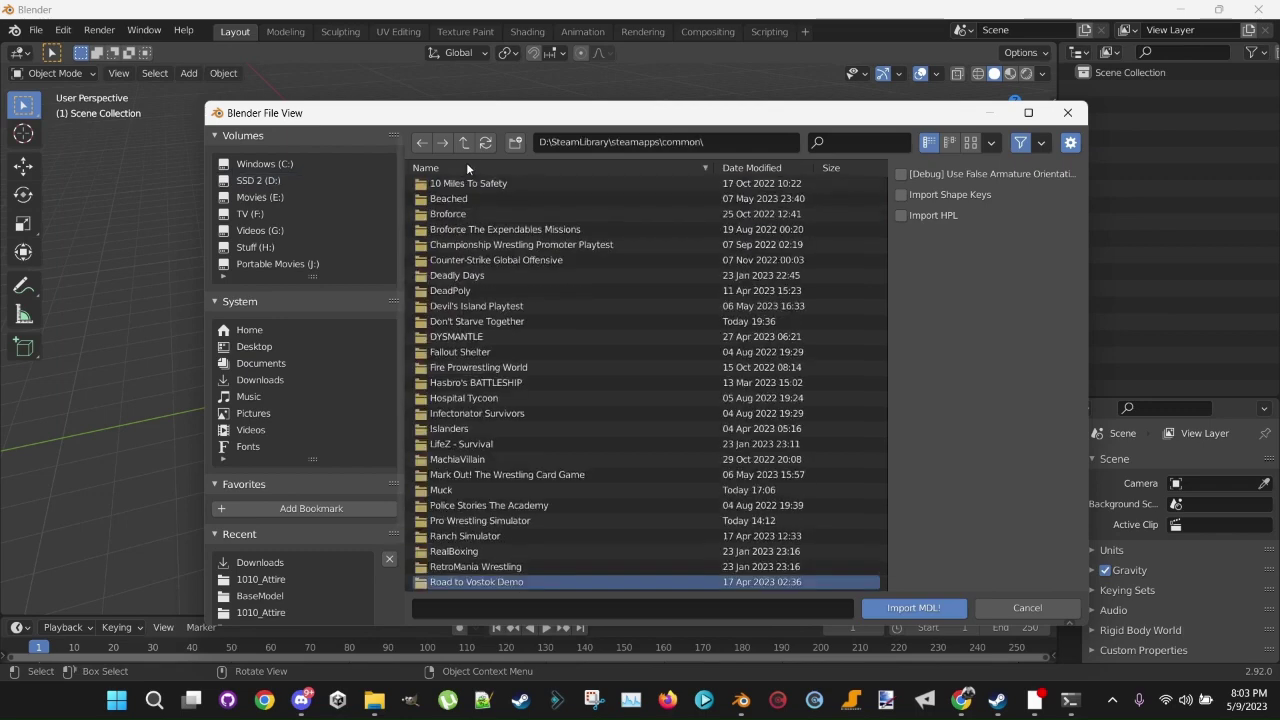
click(467, 167)
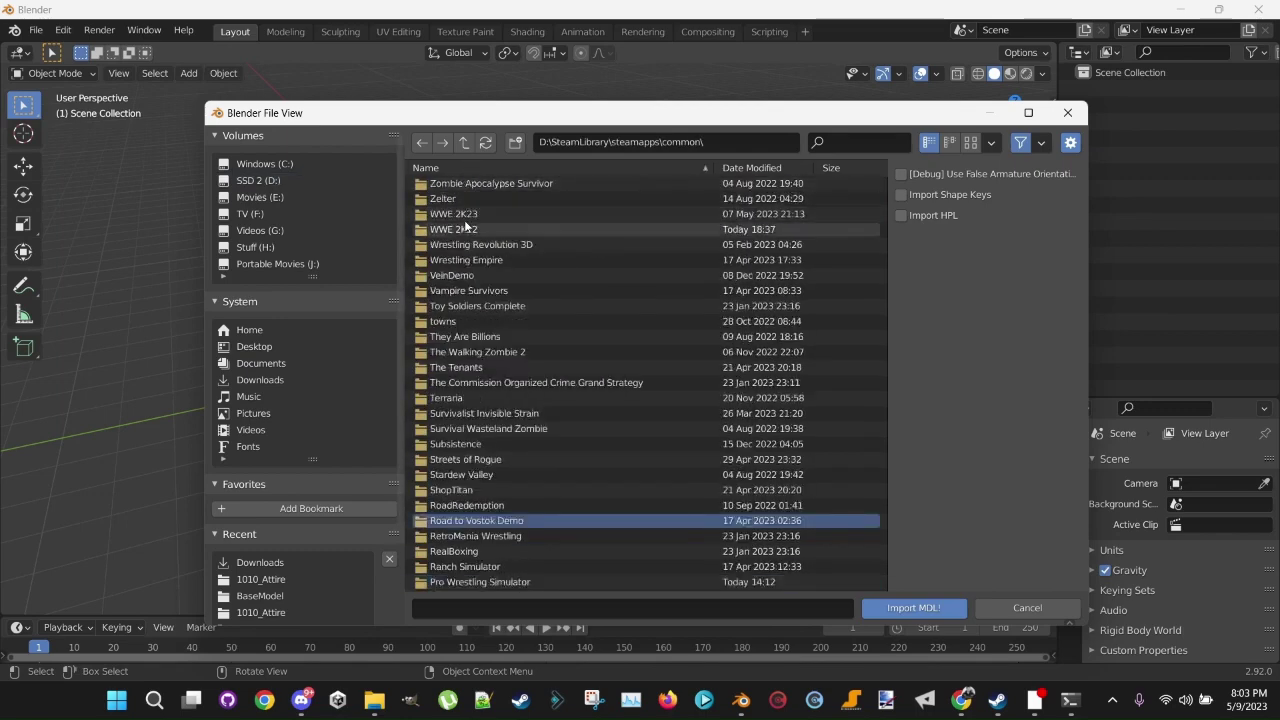
double_click(466, 228)
click(466, 167)
double_click(458, 187)
double_click(458, 187)
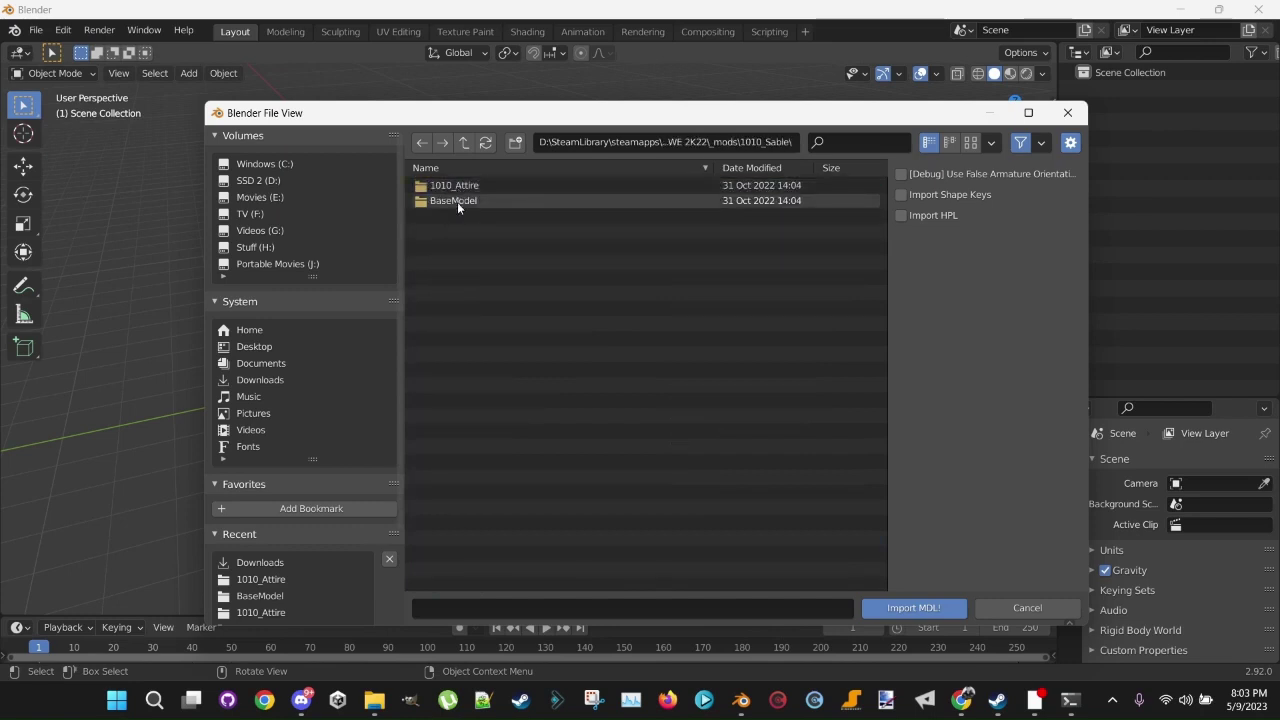
double_click(457, 202)
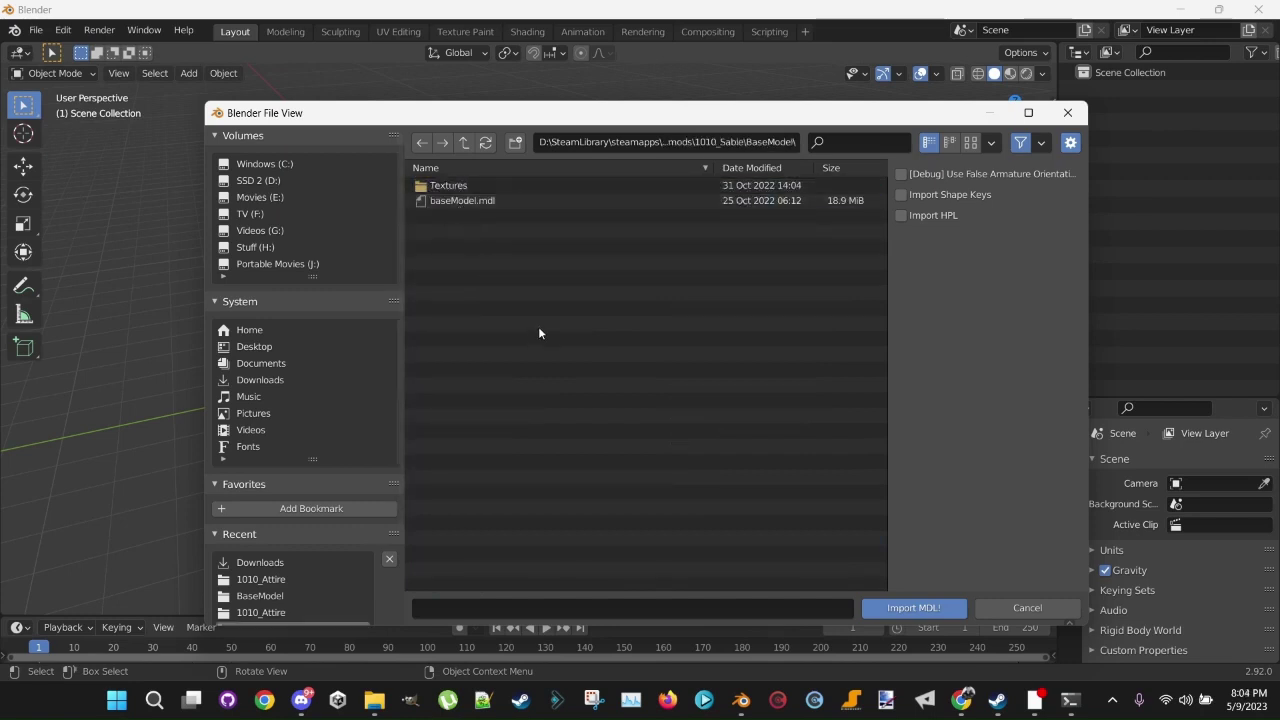
Step: Import baseModel.mdl with Import Shape Keys enabled
click(461, 202)
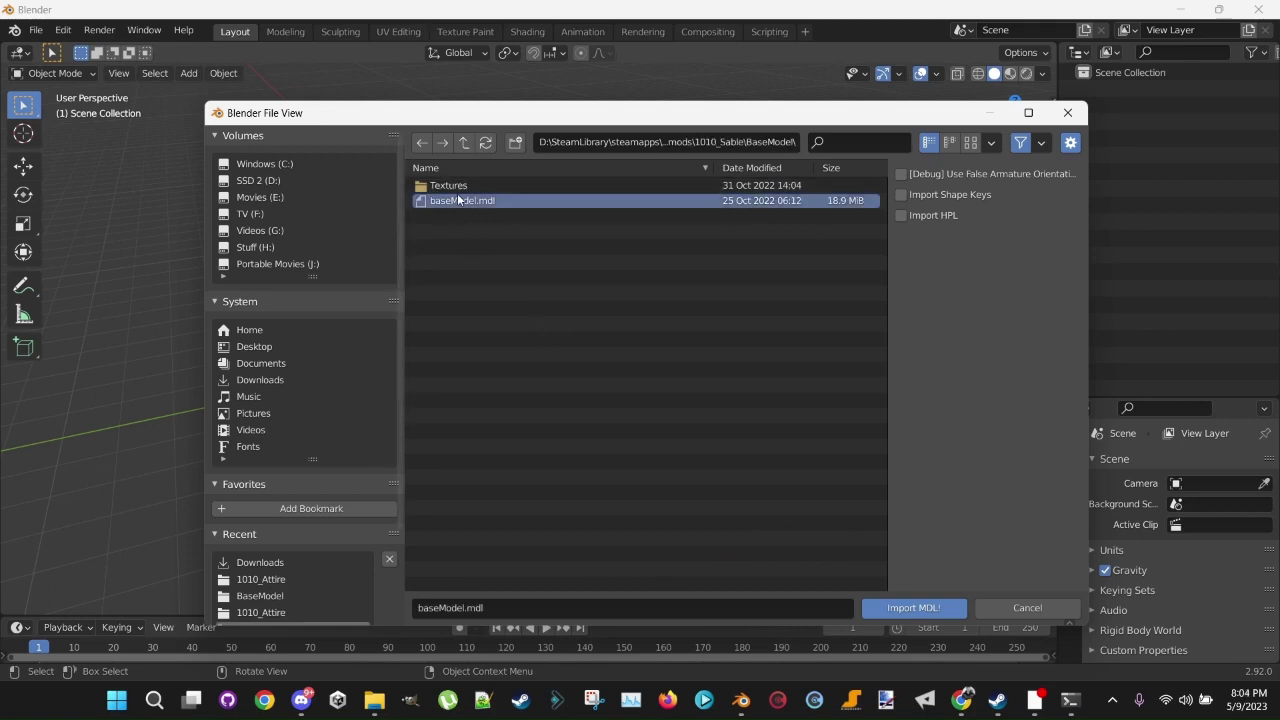
click(904, 196)
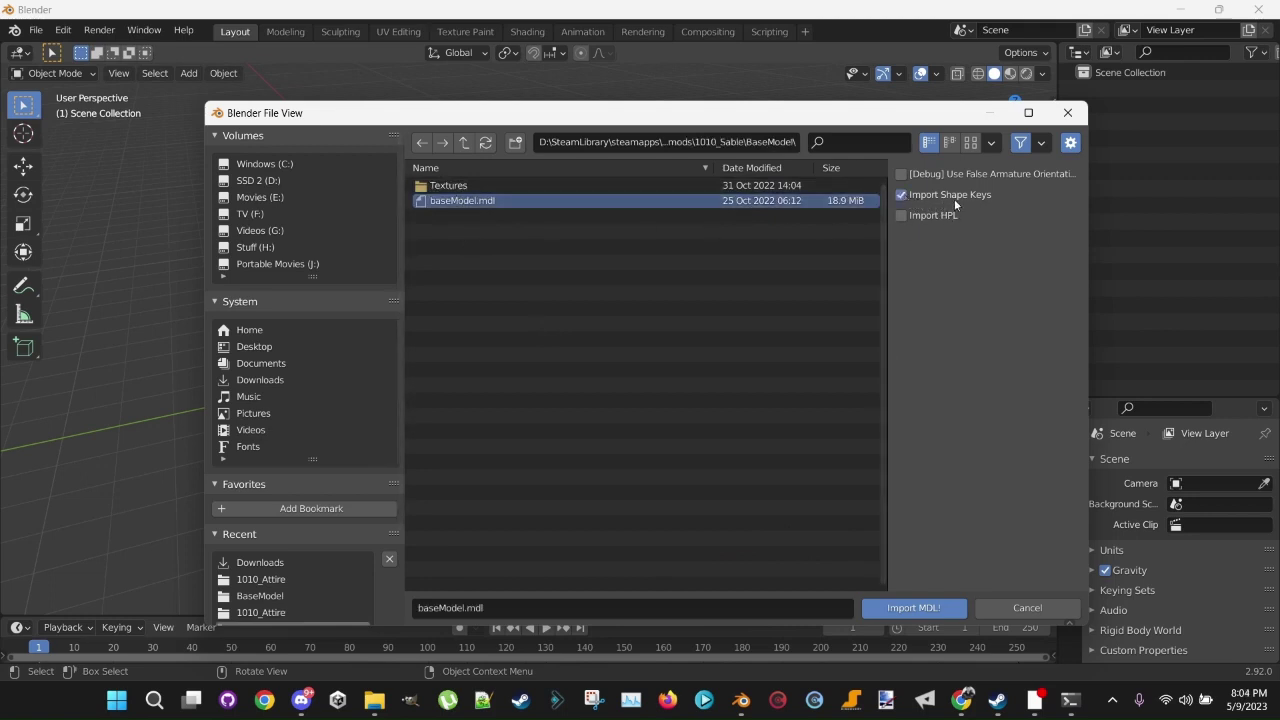
click(902, 608)
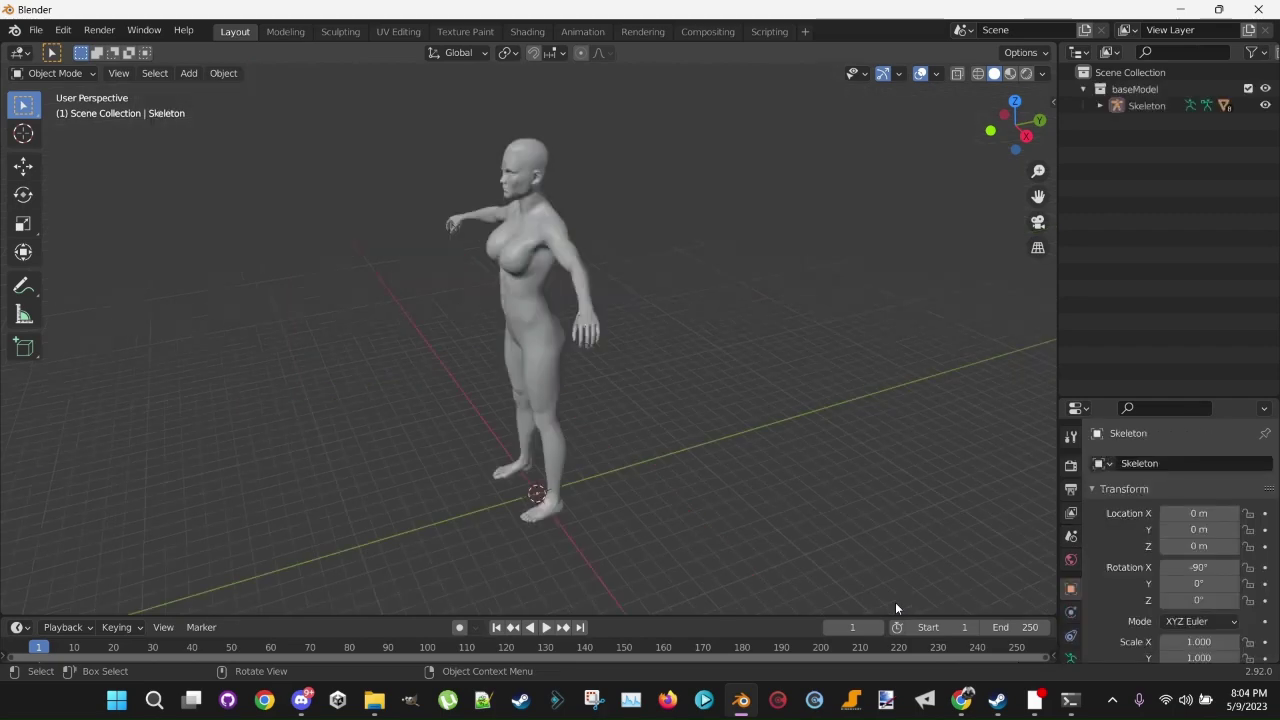
Step: Select all the skinned meshes under the baseModel skeleton, from body to teeth, and start a WWE2K23 MDL export
click(1100, 105)
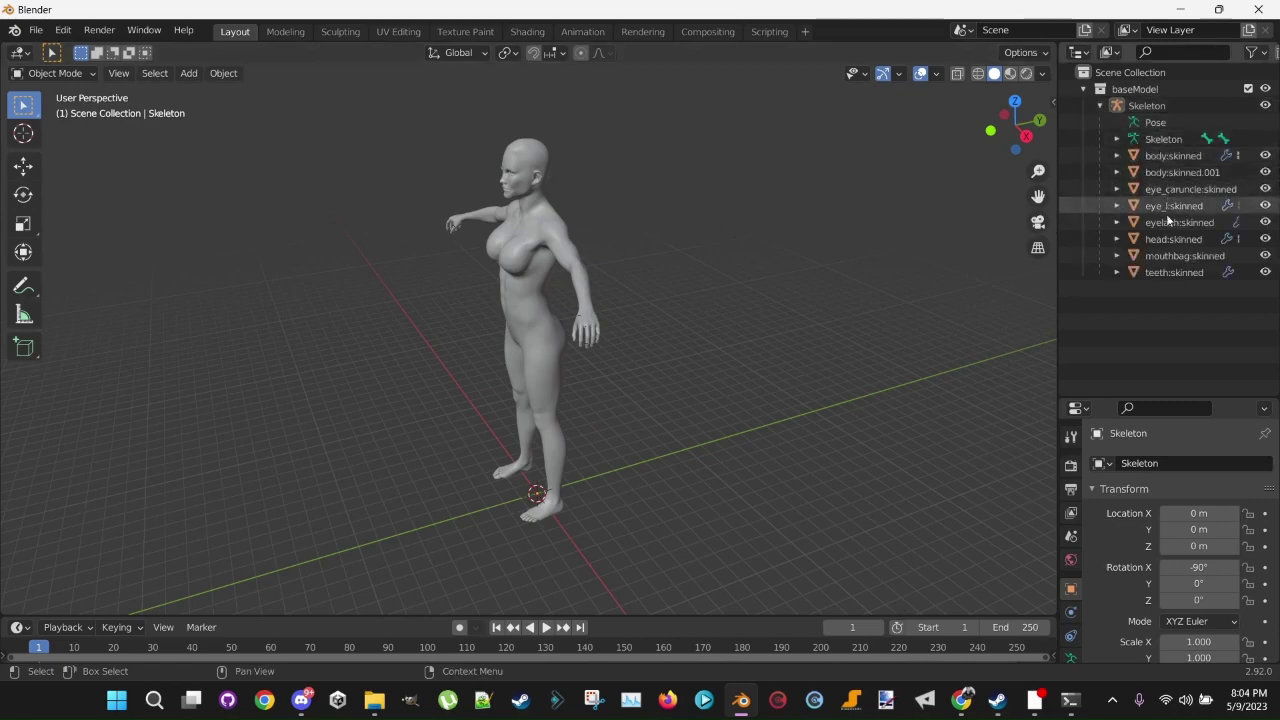
key(b)
drag(1203, 305, 1138, 155)
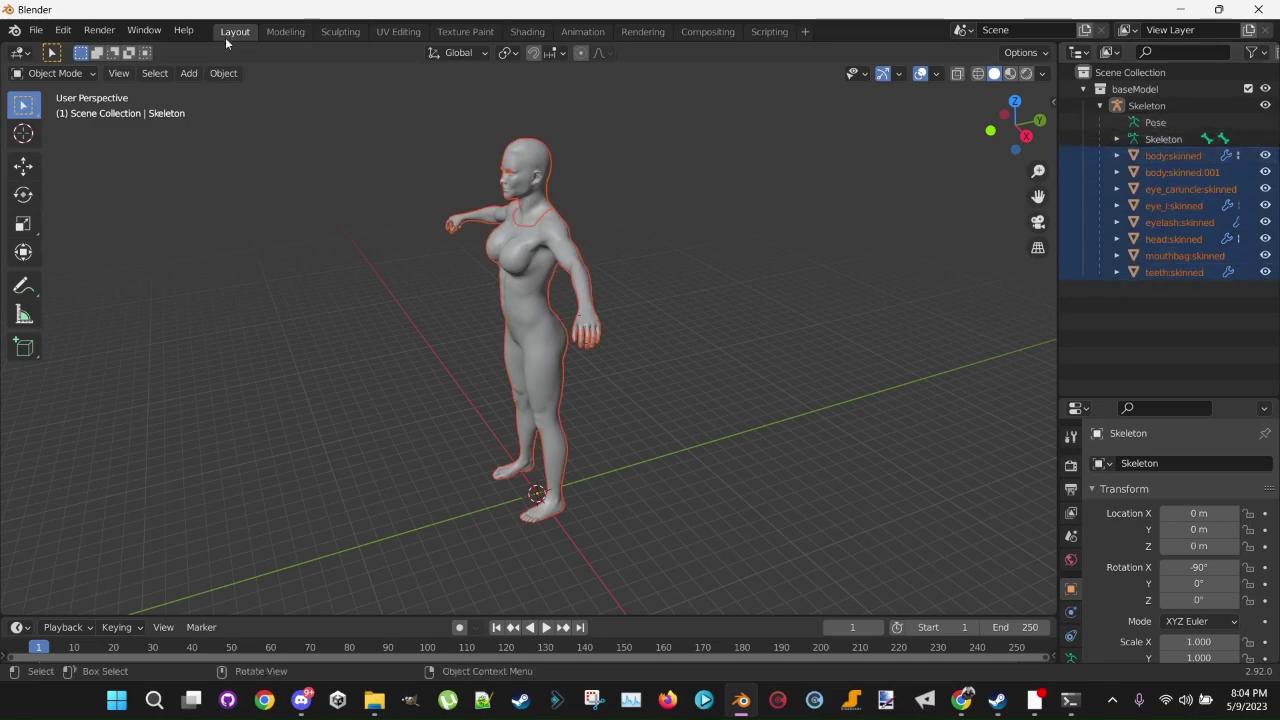
click(38, 32)
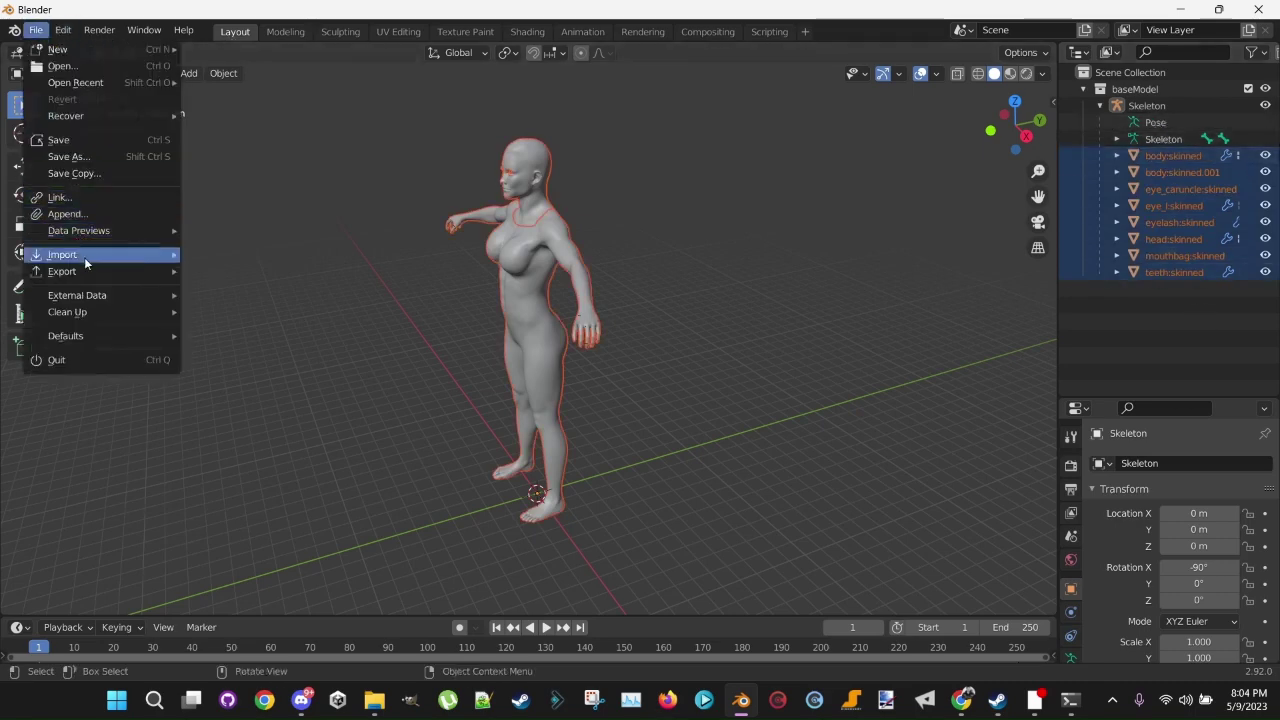
mouse_move(117, 275)
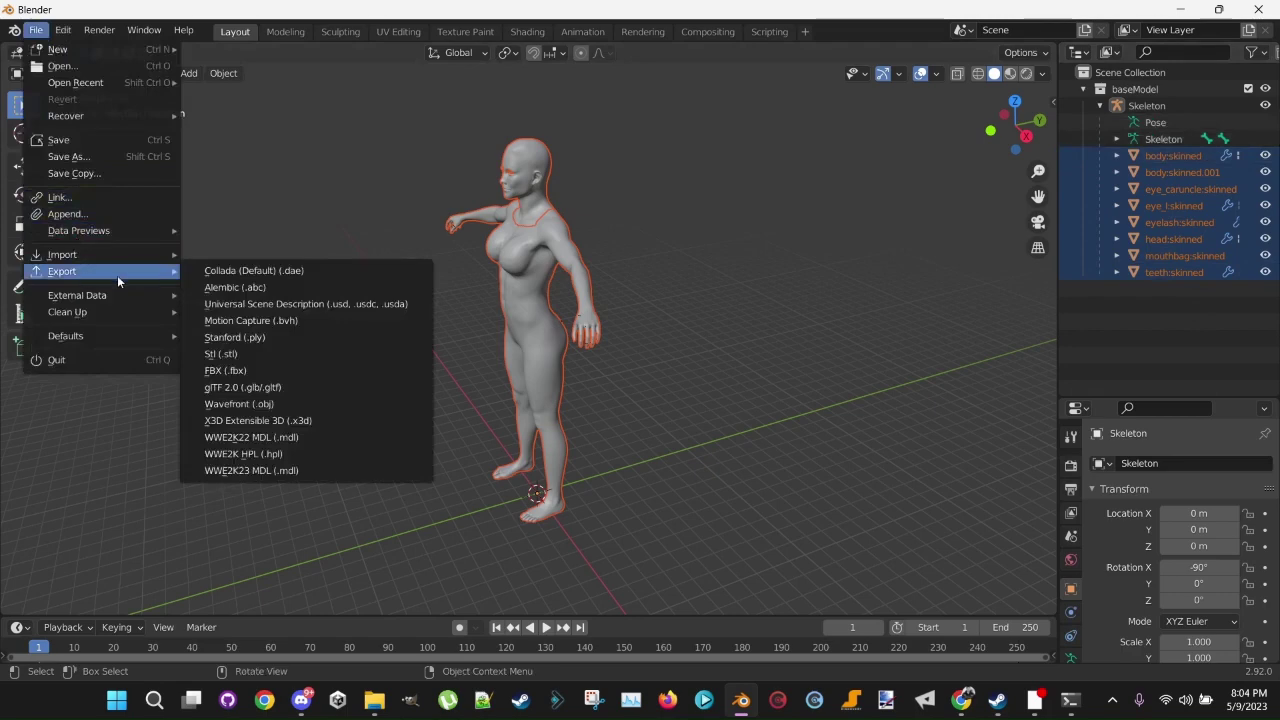
click(270, 471)
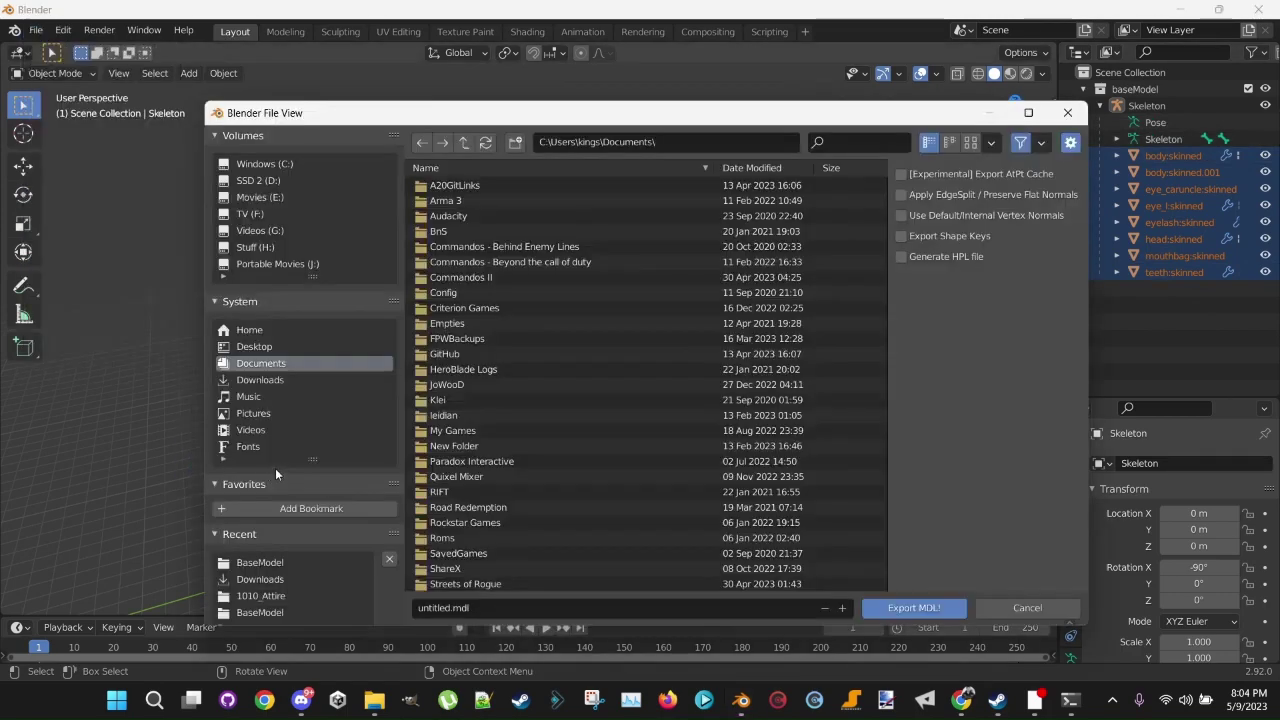
Step: Browse the export to D:\SteamLibrary\steamapps\common\WWE 2K23\_mods\1010_Sable\BaseModel
click(257, 181)
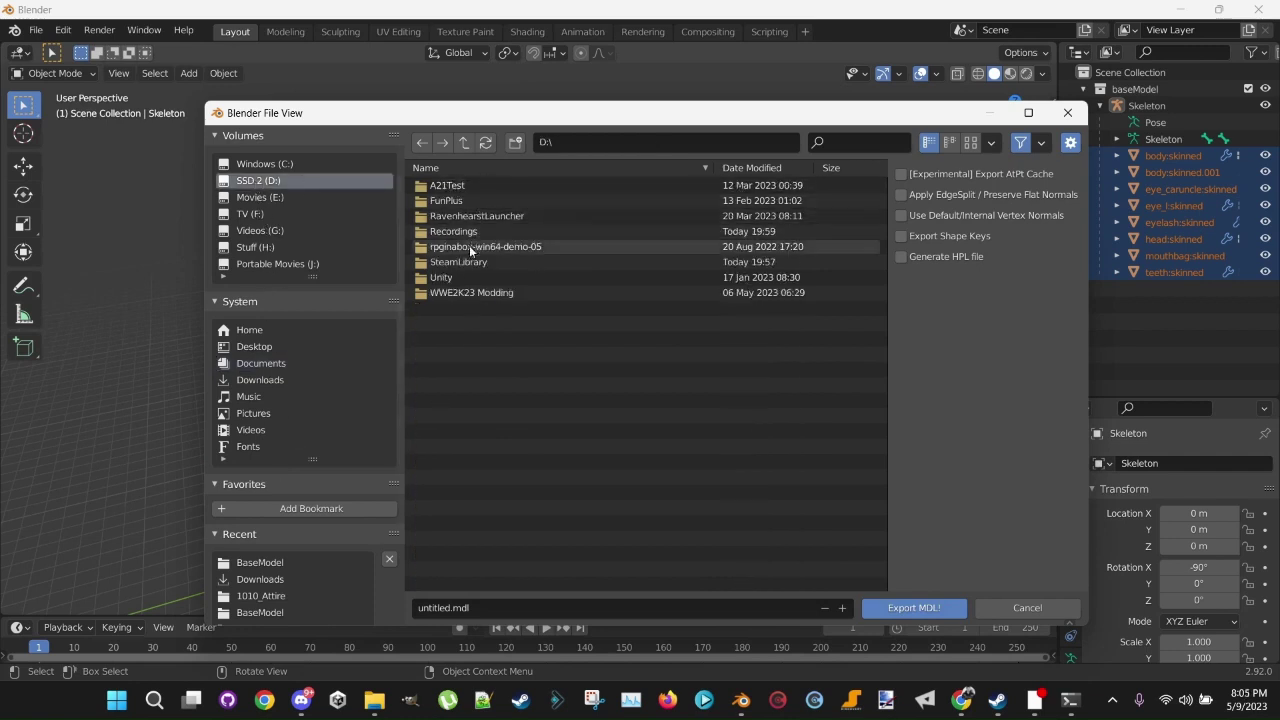
click(467, 263)
double_click(467, 263)
double_click(462, 188)
double_click(463, 190)
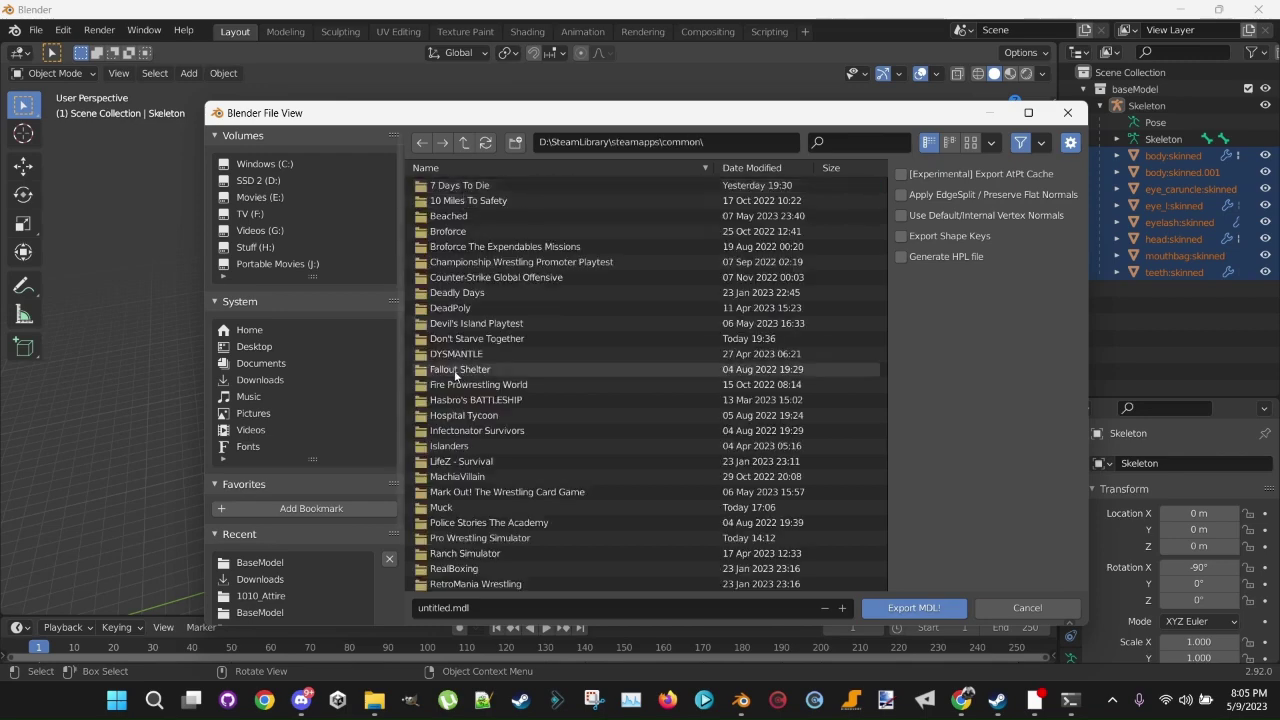
scroll(437, 350, down, 5)
scroll(437, 350, down, 3)
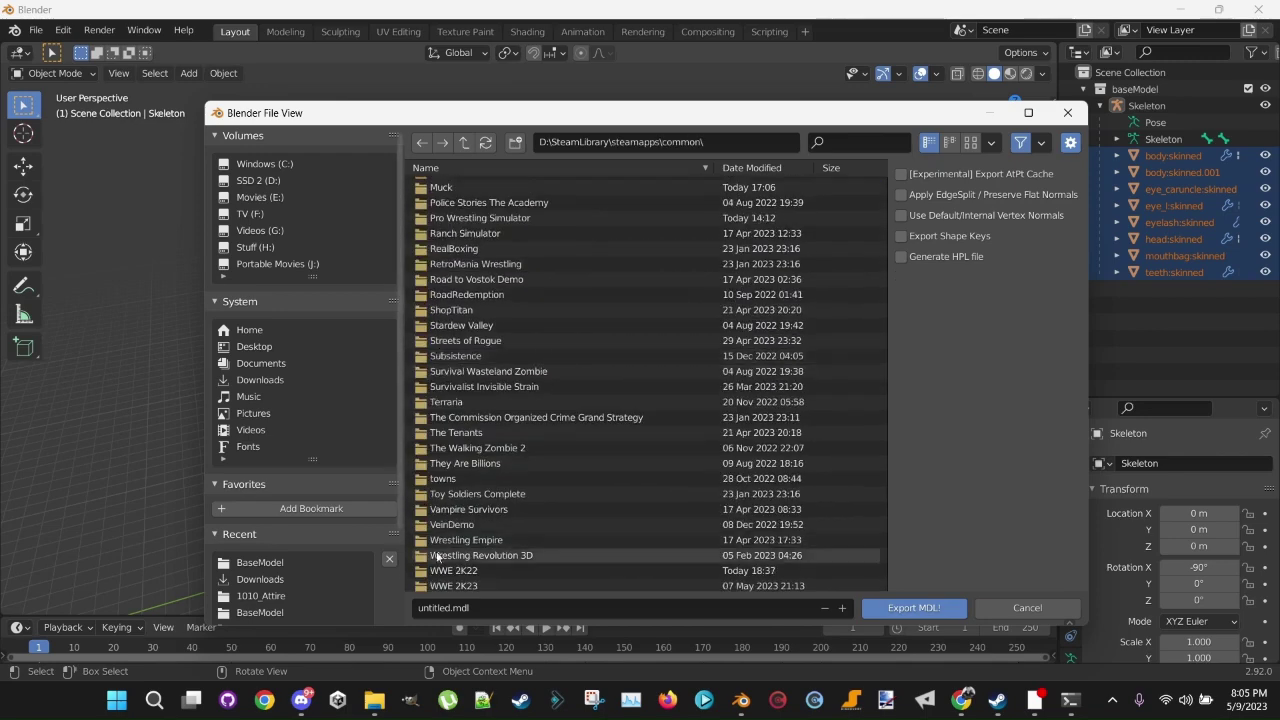
double_click(460, 577)
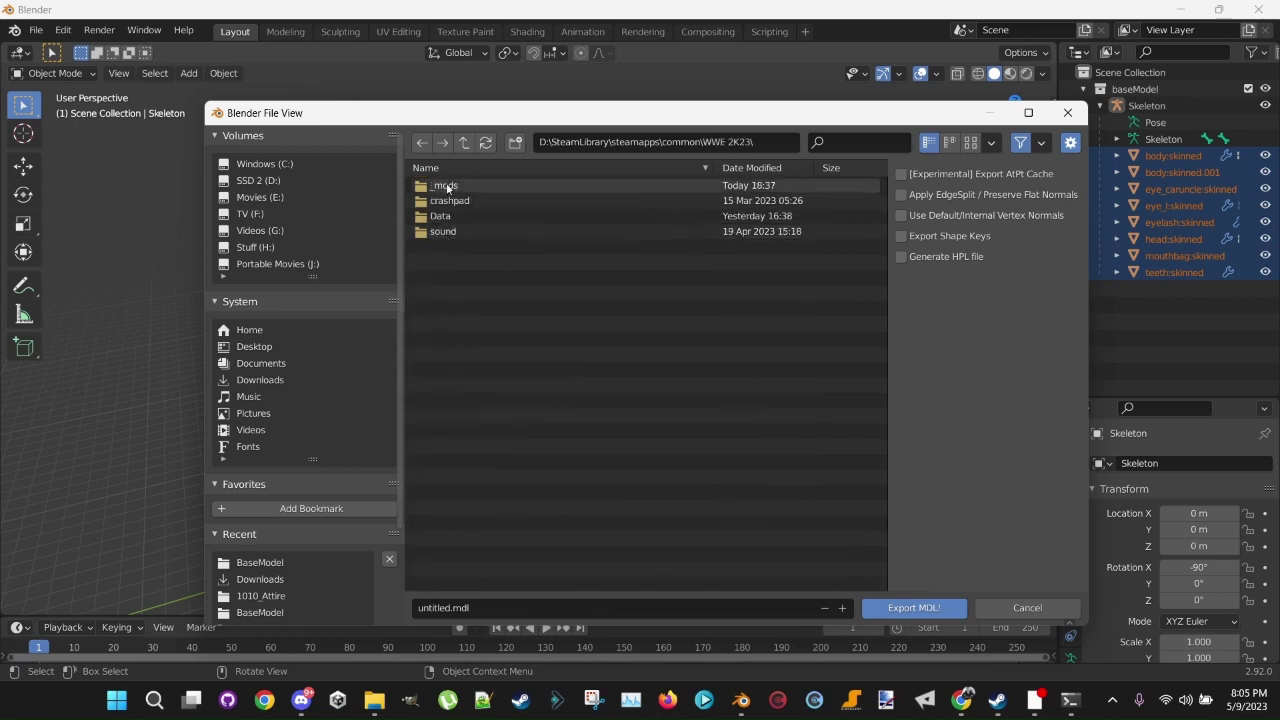
double_click(446, 187)
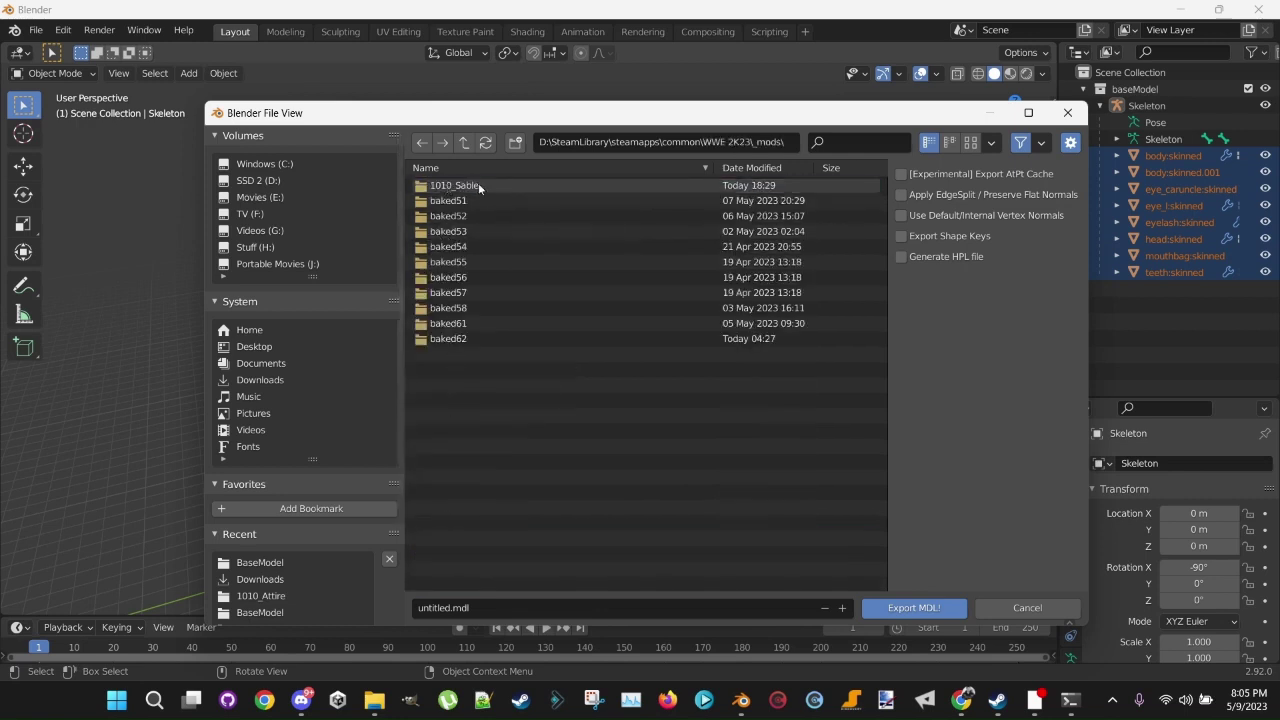
double_click(478, 185)
double_click(466, 201)
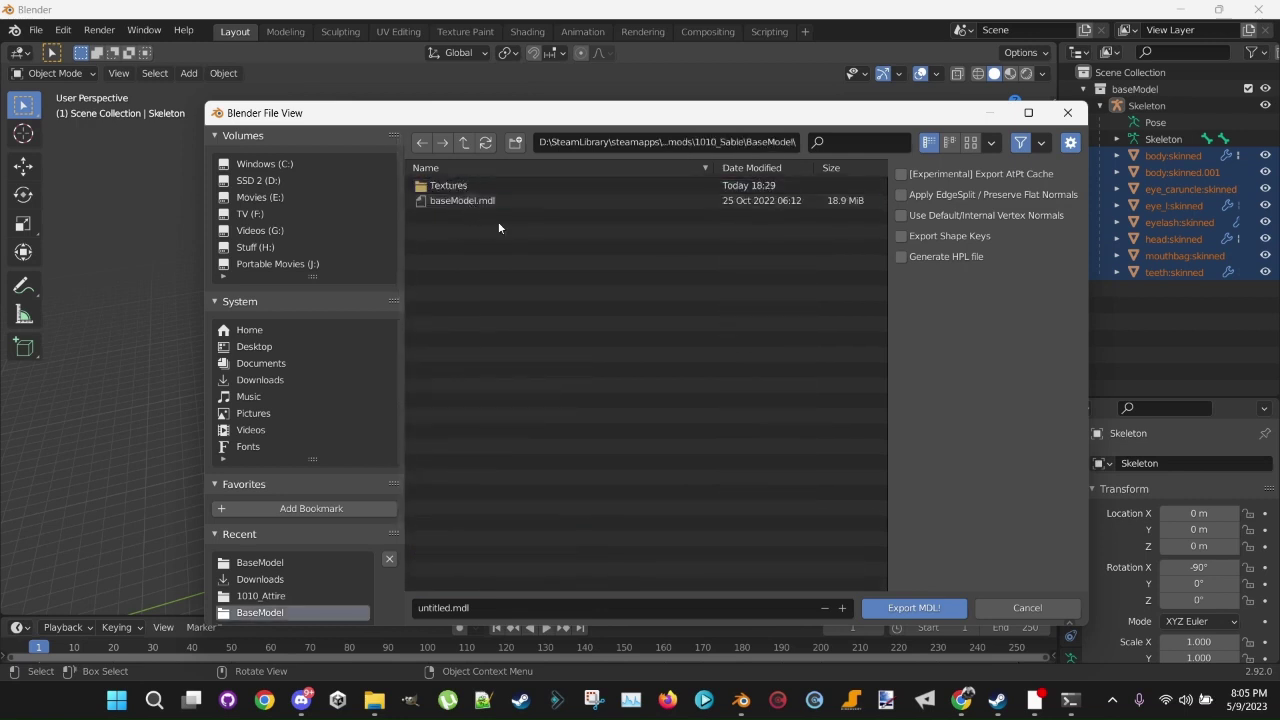
Step: Export the selected meshes over the existing baseModel.mdl with Export Shape Keys enabled
click(902, 236)
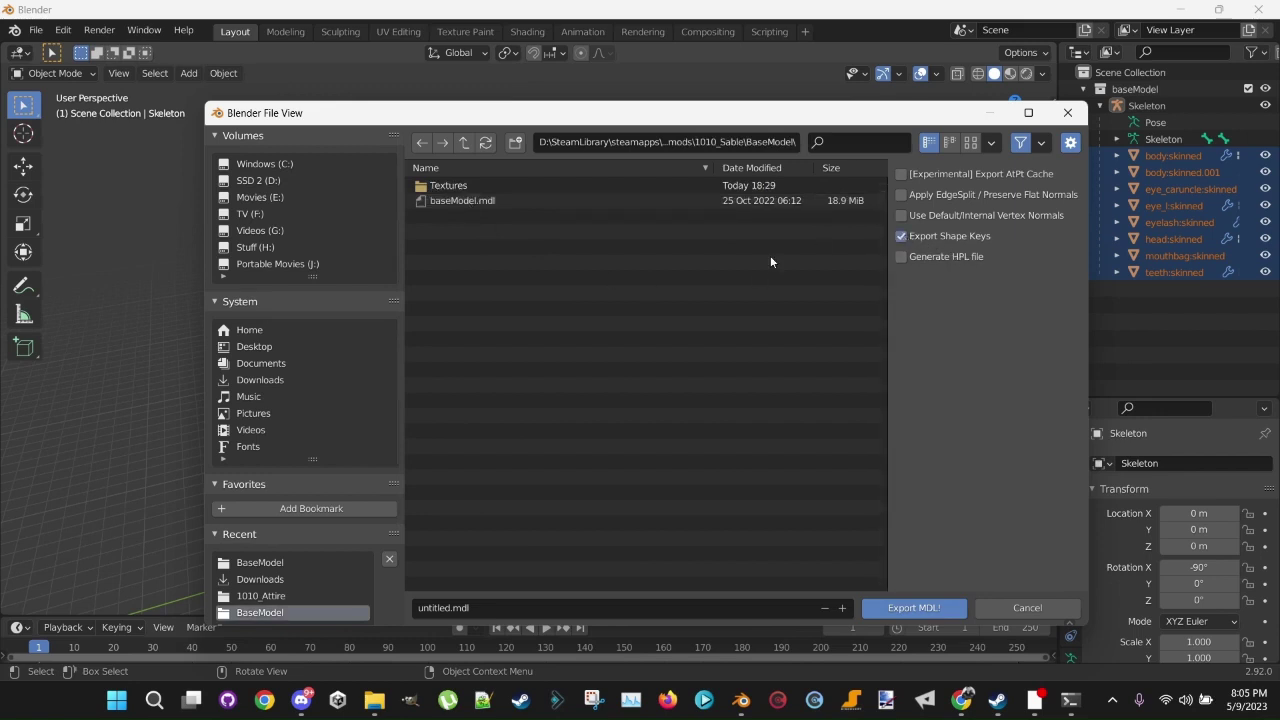
click(447, 204)
click(912, 608)
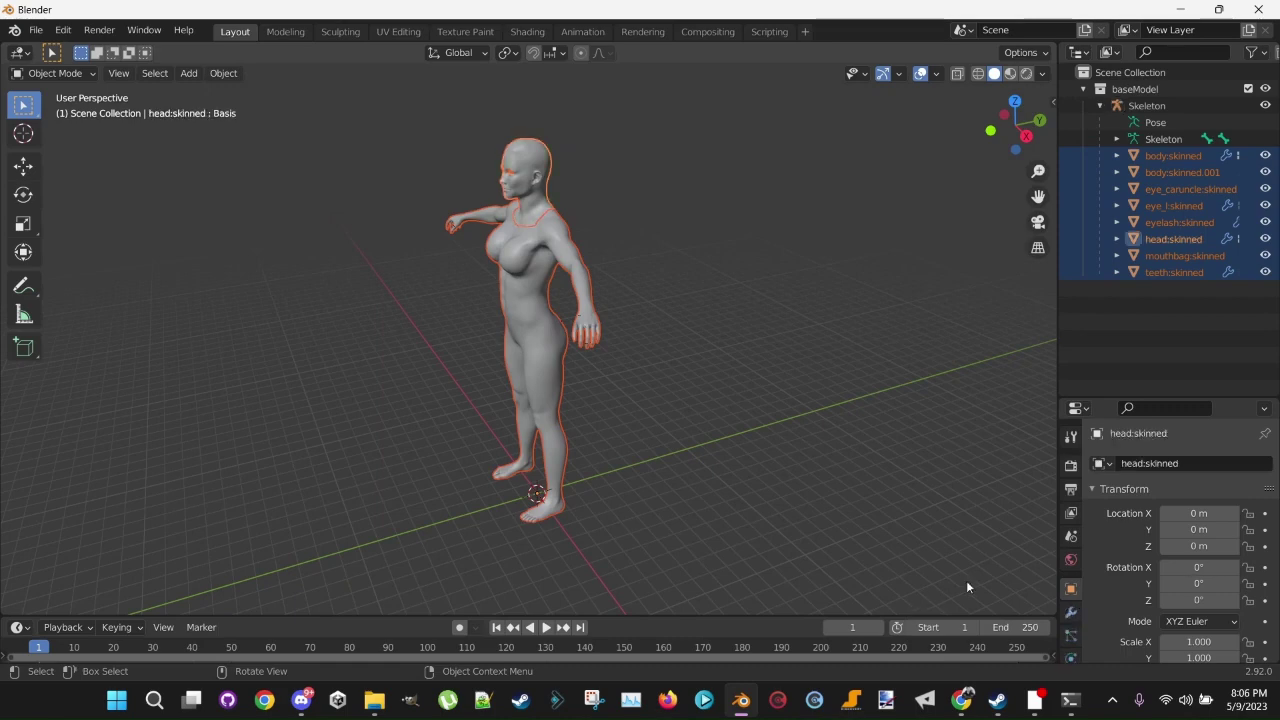
Step: Delete the baseModel collection together with its skeleton and all its meshes
drag(1198, 307, 1113, 98)
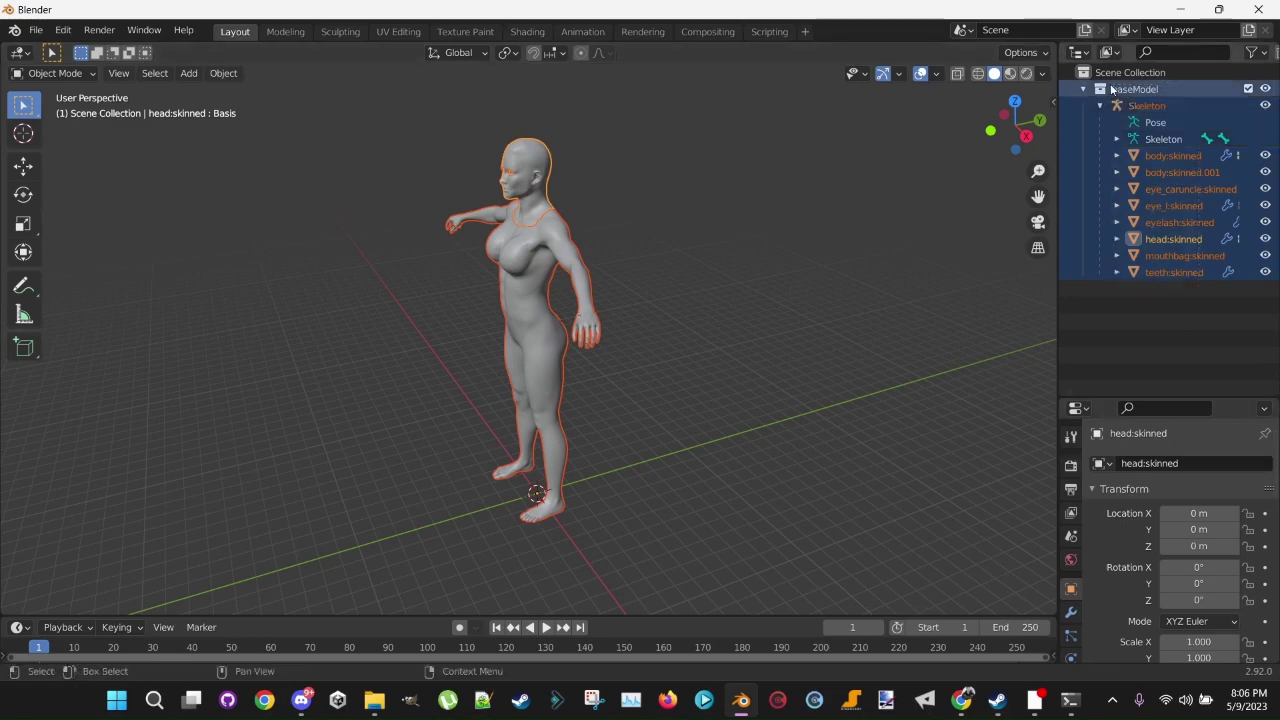
right_click(1130, 89)
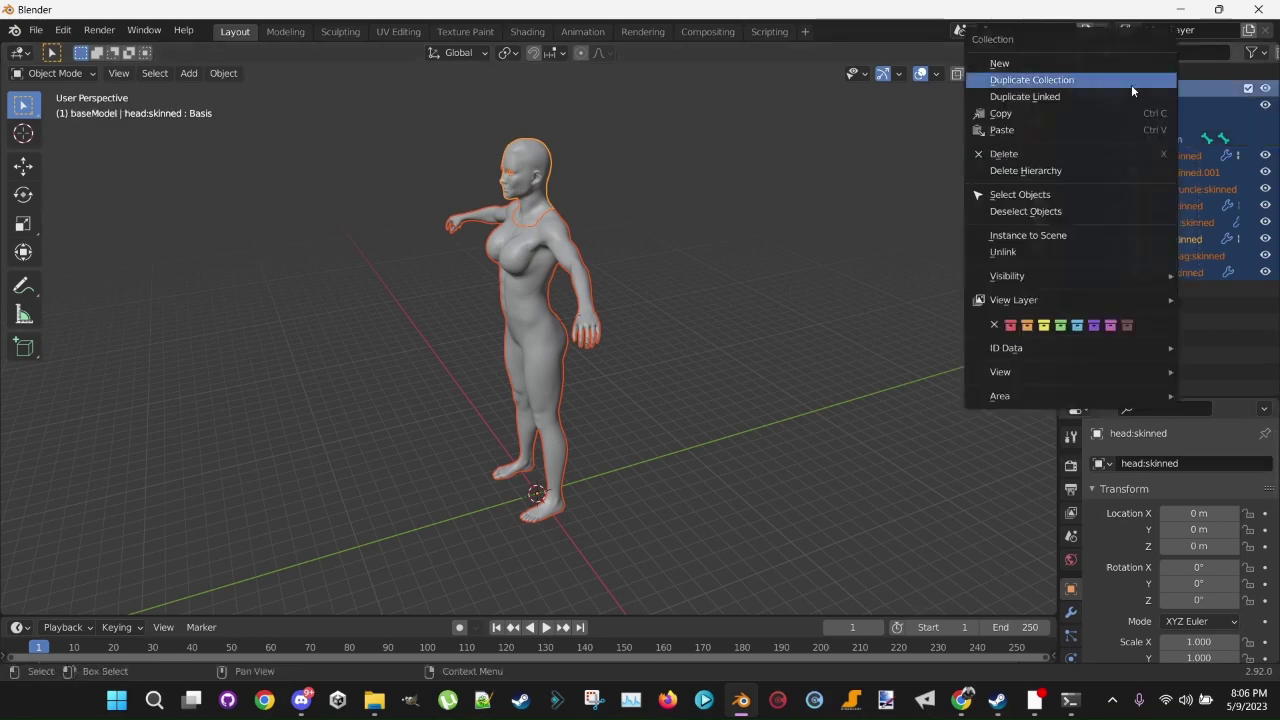
click(1037, 156)
Step: Import 1010_Attire.mdl as a WWE2K22 MDL from the 1010_Sable\1010_Attire folder, with Import Shape Keys turned off
click(36, 30)
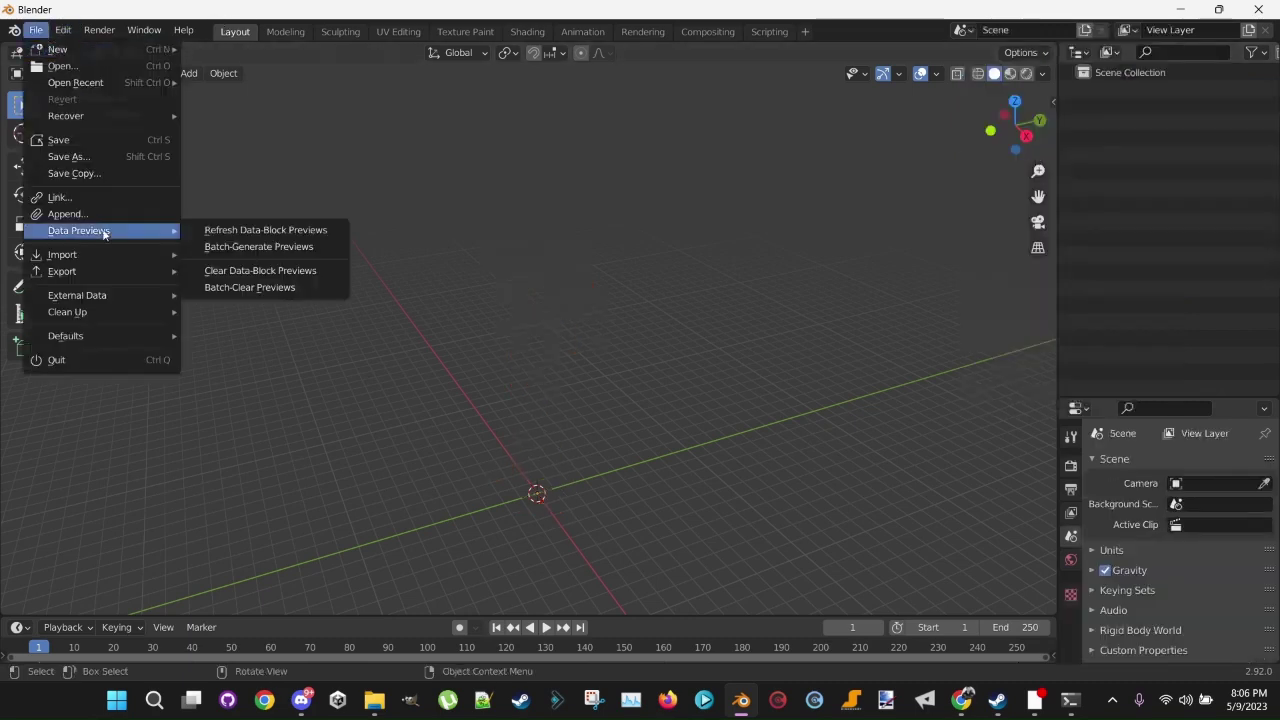
mouse_move(102, 258)
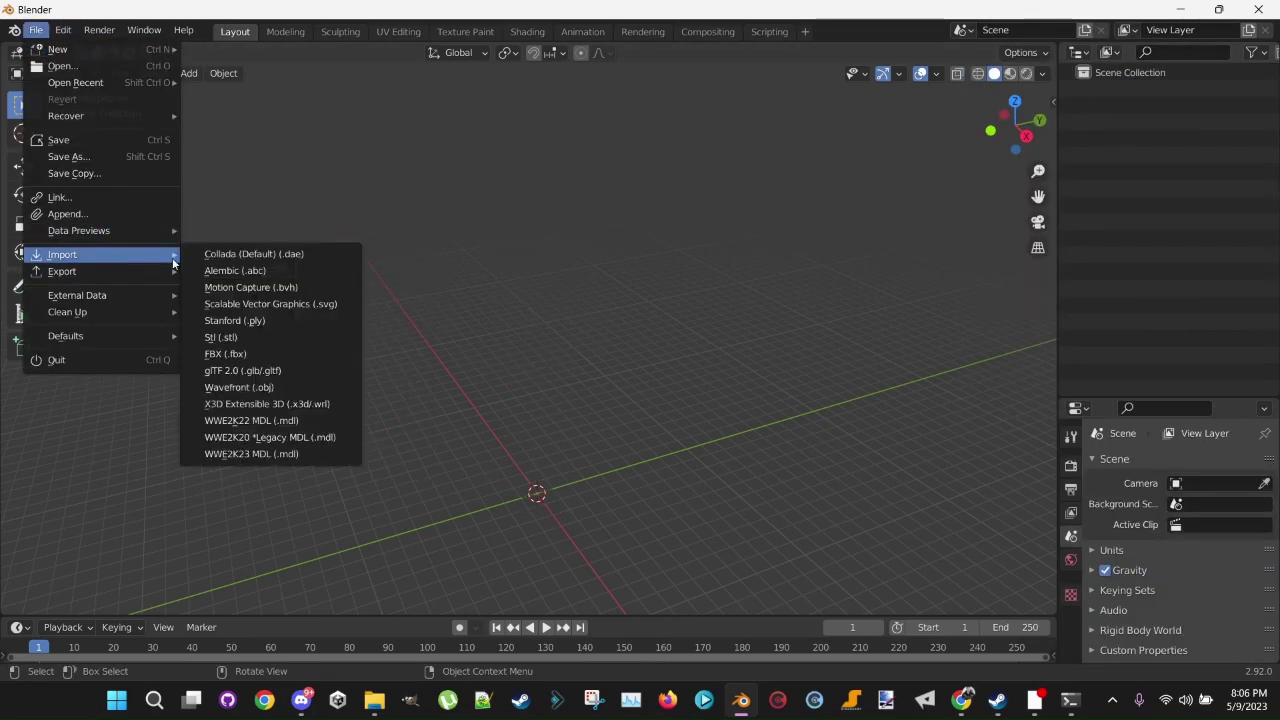
click(280, 421)
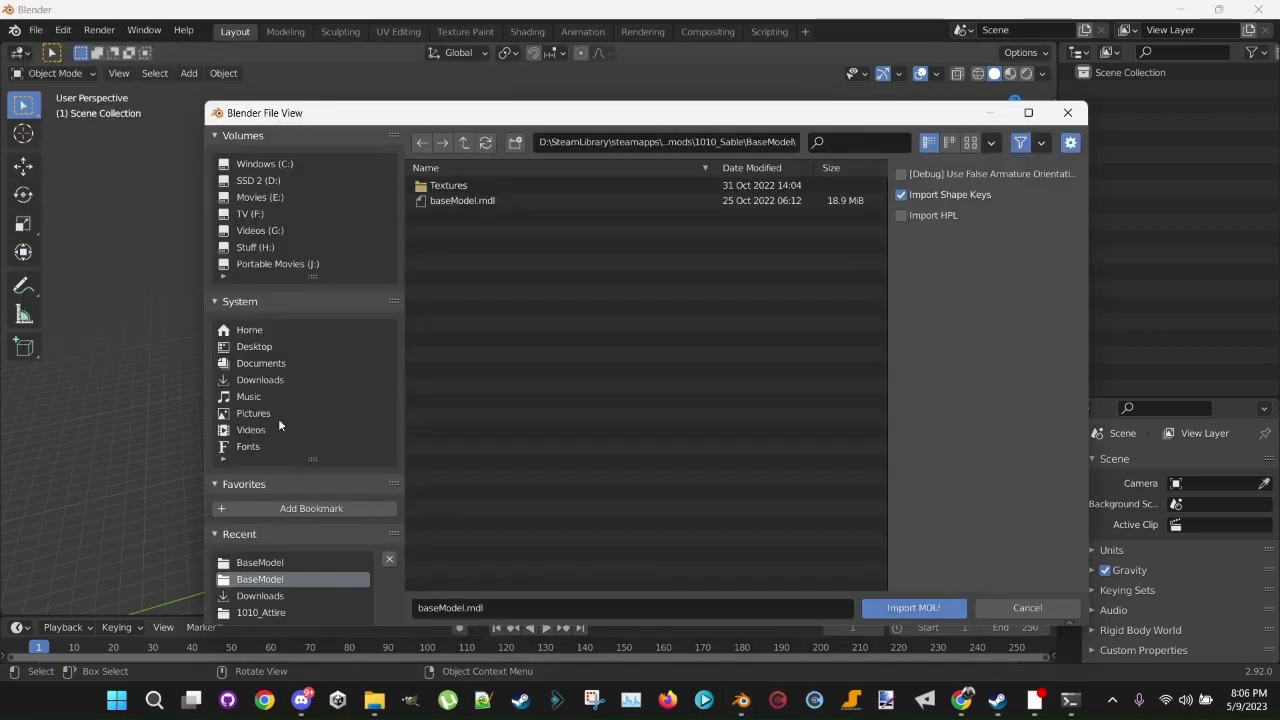
click(463, 142)
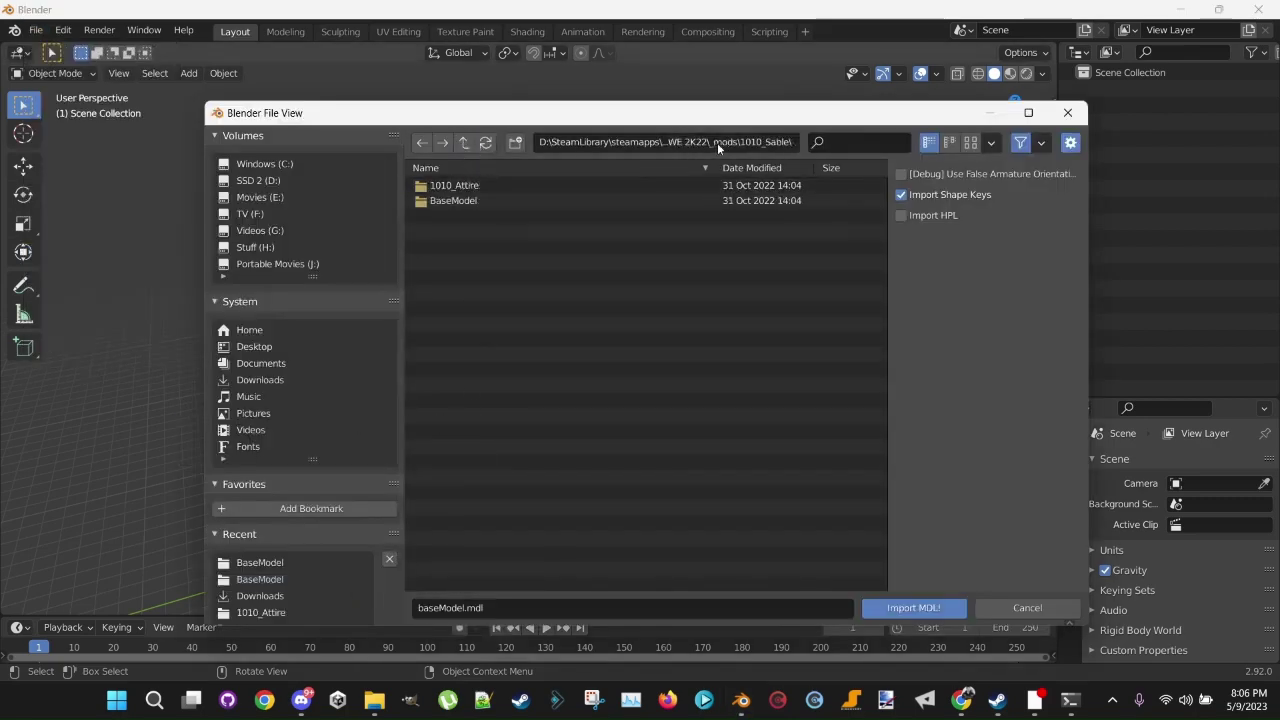
double_click(435, 187)
click(444, 201)
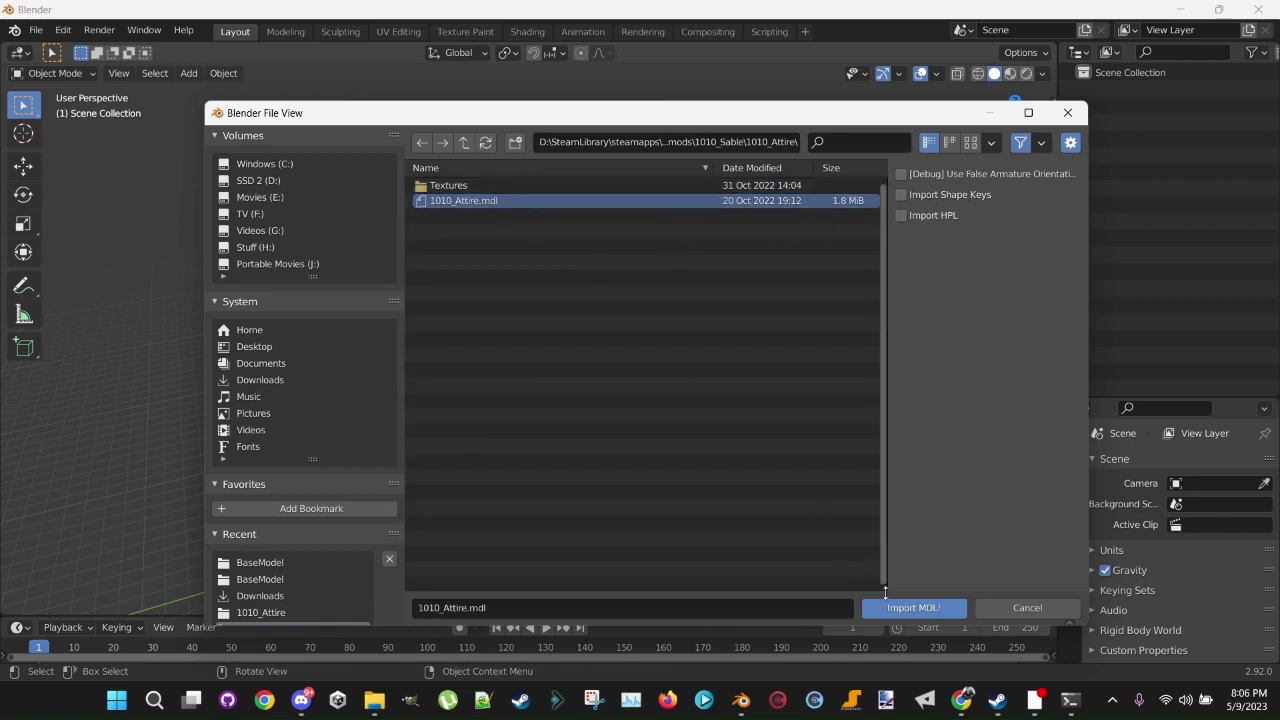
click(912, 608)
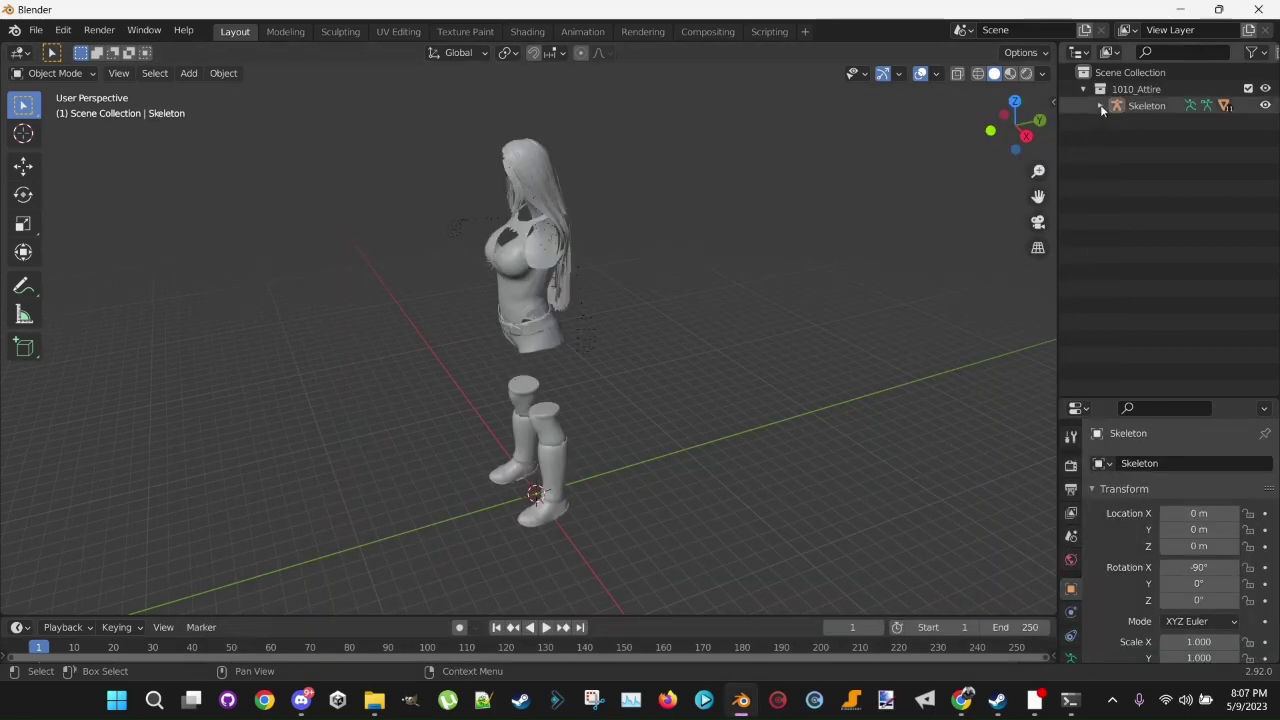
Step: Export all the attire meshes as WWE2K23 MDL over 1010_Attire.mdl in the 1010_Attire folder, with Export Shape Keys turned off
click(1100, 106)
drag(1213, 339, 1131, 156)
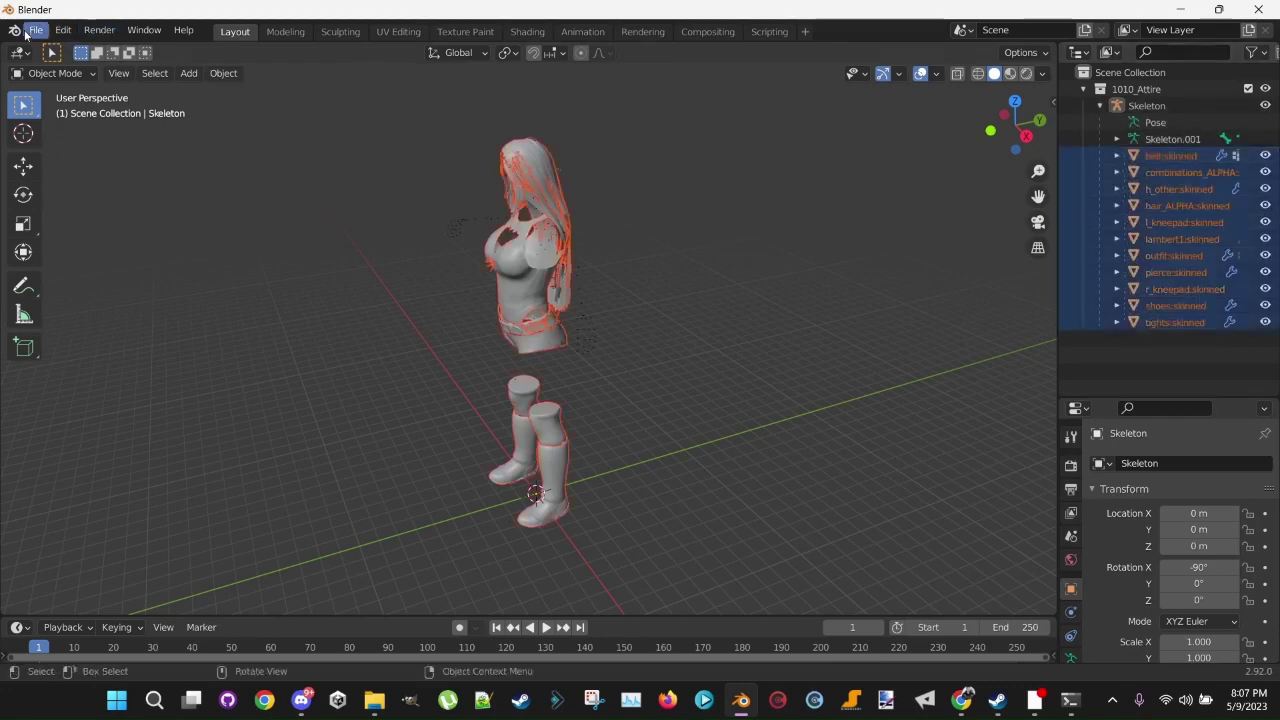
click(35, 30)
mouse_move(94, 272)
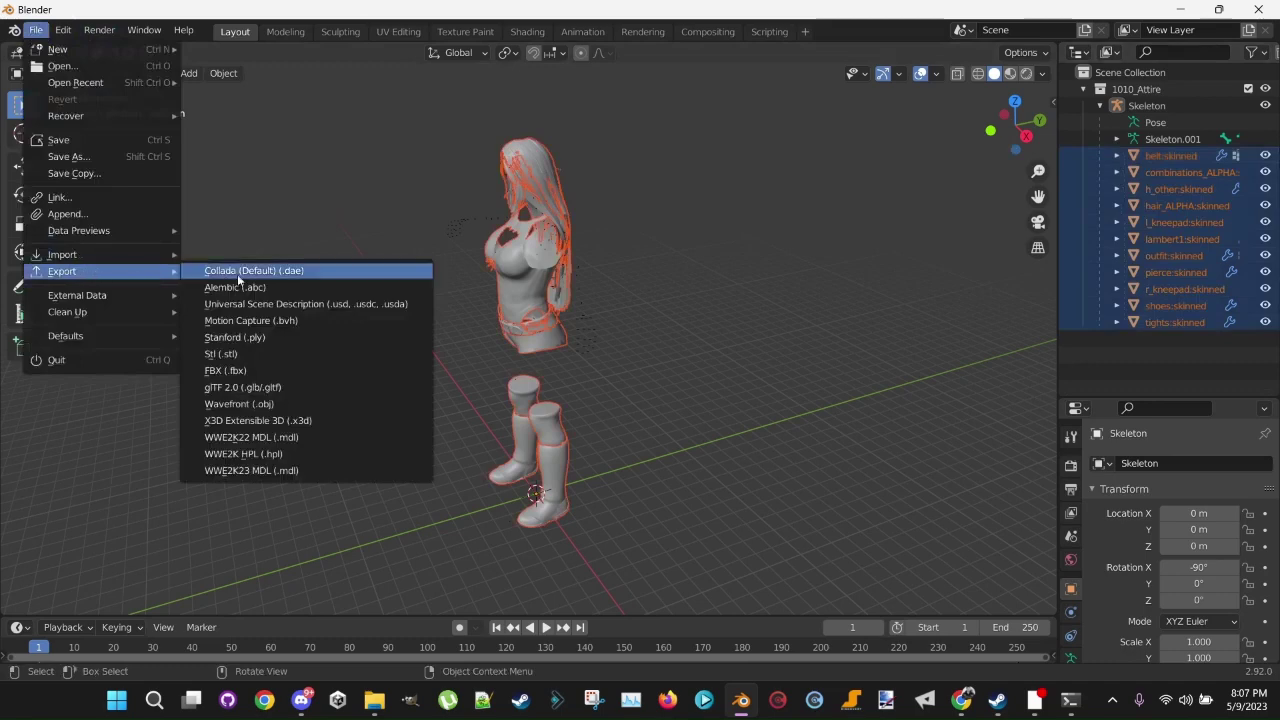
click(281, 474)
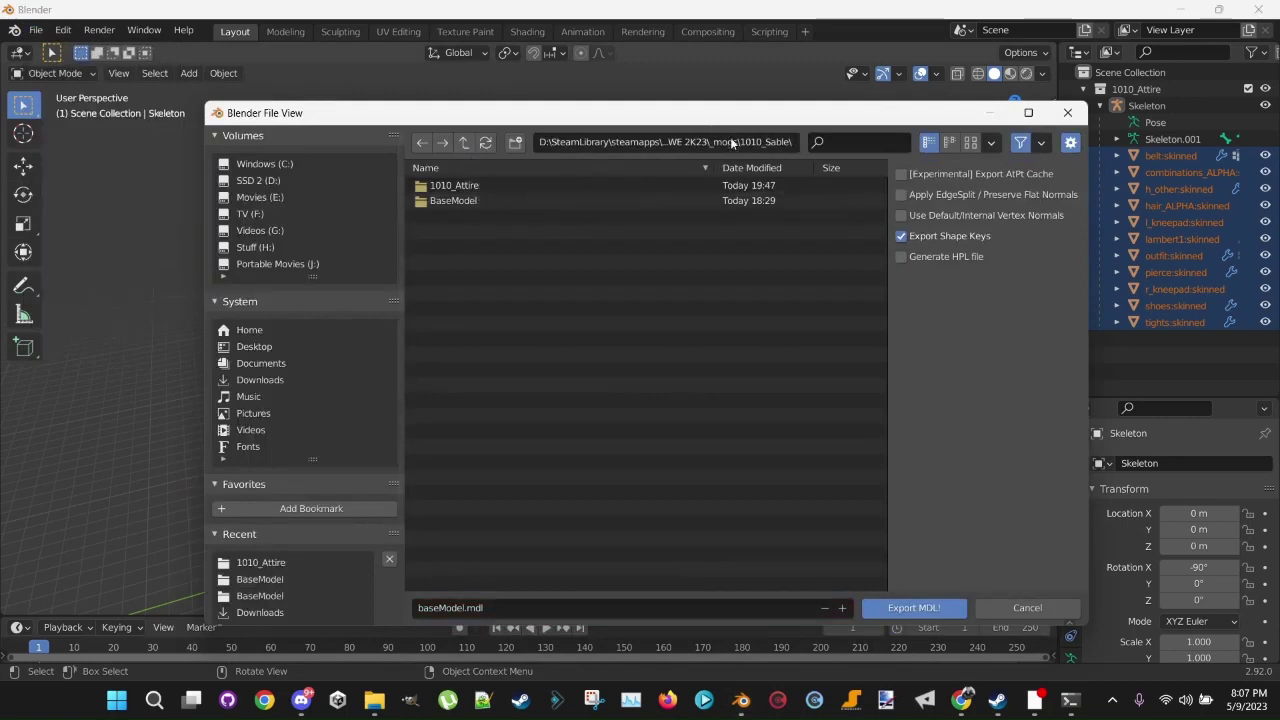
double_click(455, 186)
click(464, 199)
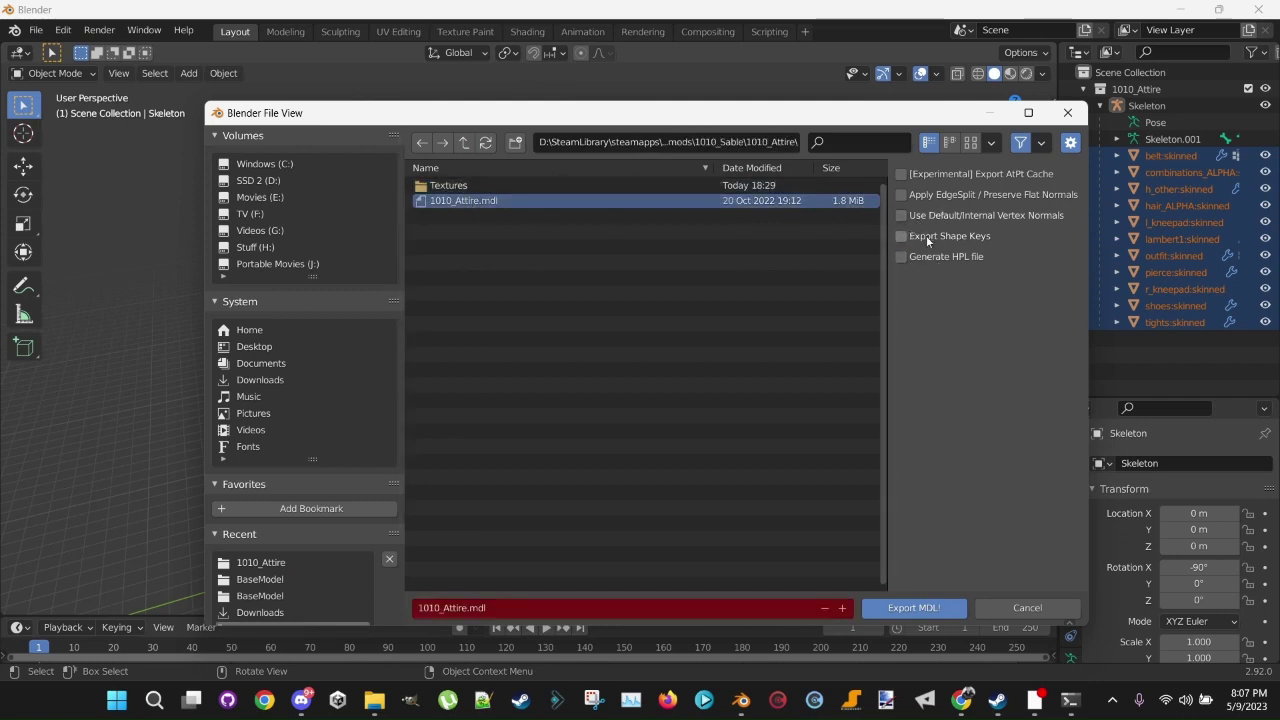
click(898, 608)
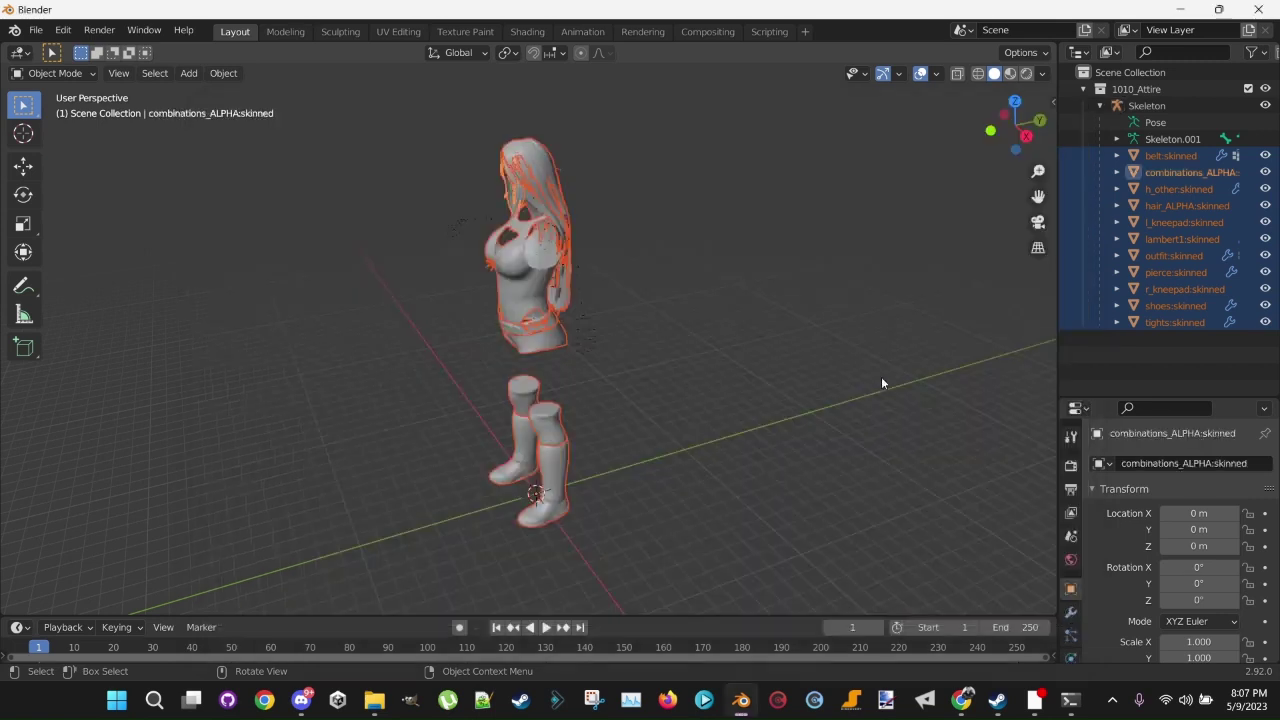
Step: Delete the 1010_Attire collection together with its skeleton and all its meshes
drag(1190, 351, 1097, 85)
right_click(1126, 86)
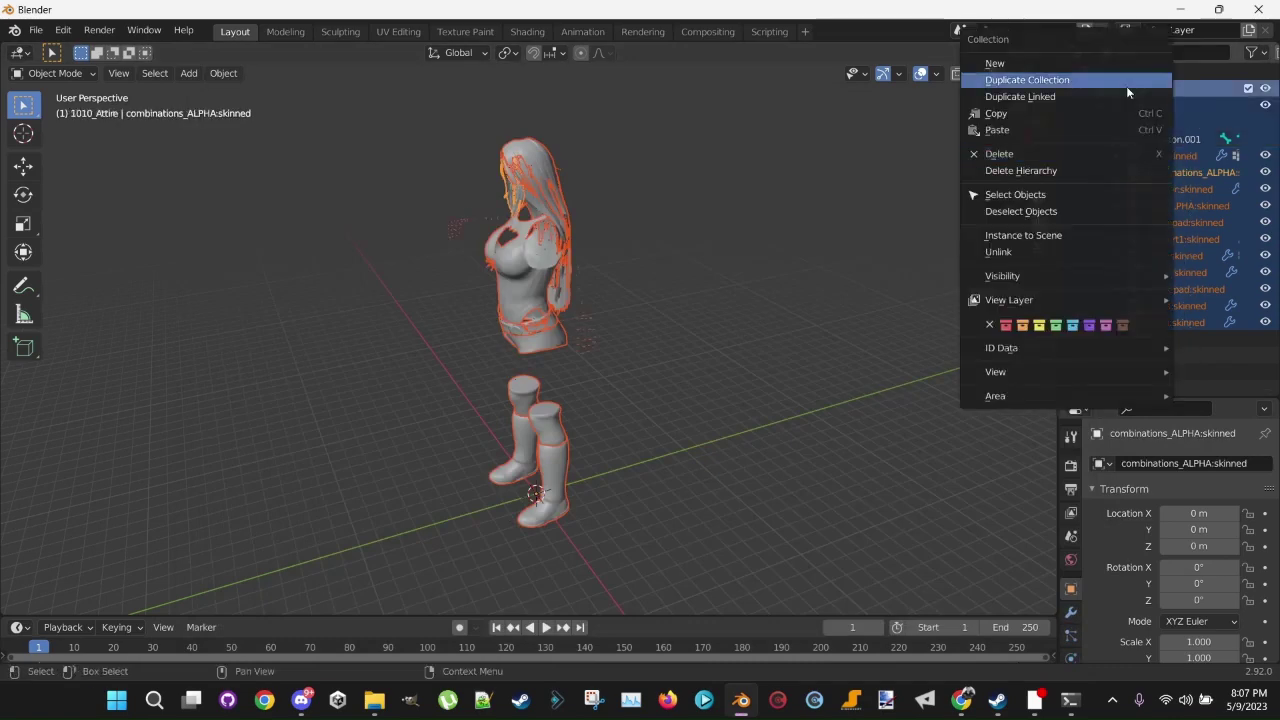
click(1072, 150)
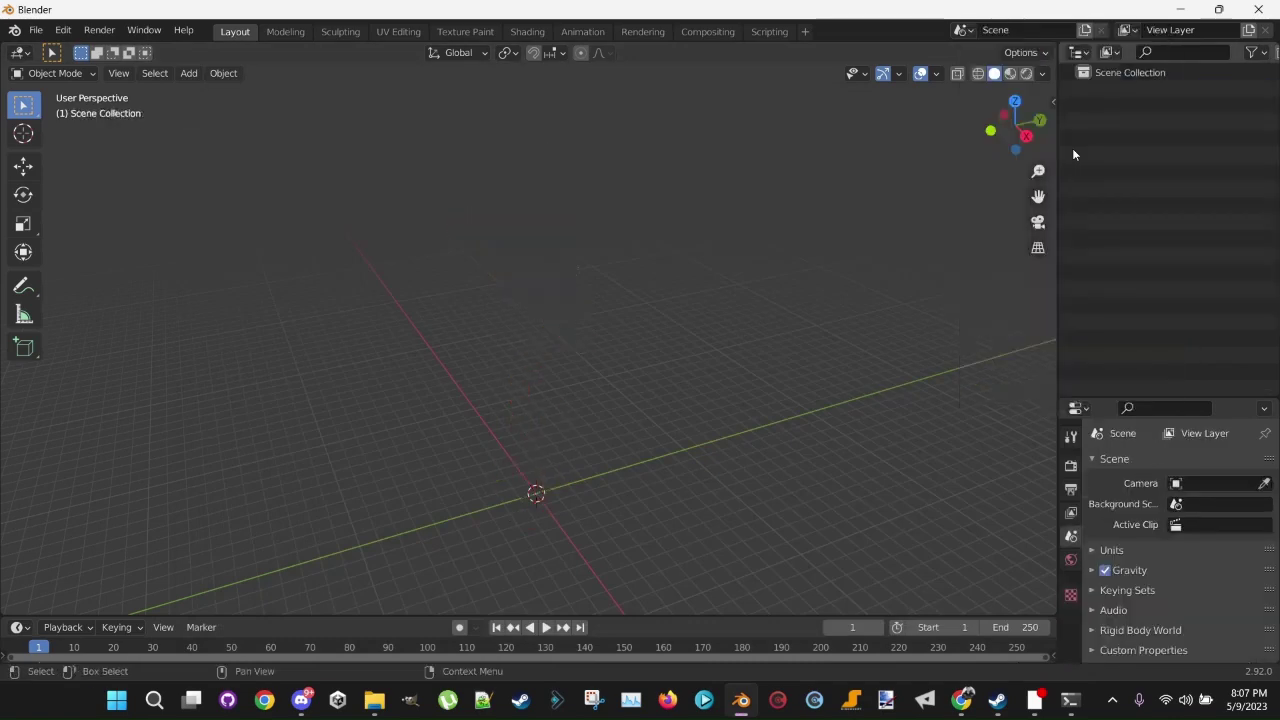
Step: Import baseModel.mdl as a WWE2K23 MDL from the 1010_Sable\BaseModel folder, with Import Shape Keys turned off
click(37, 31)
mouse_move(95, 254)
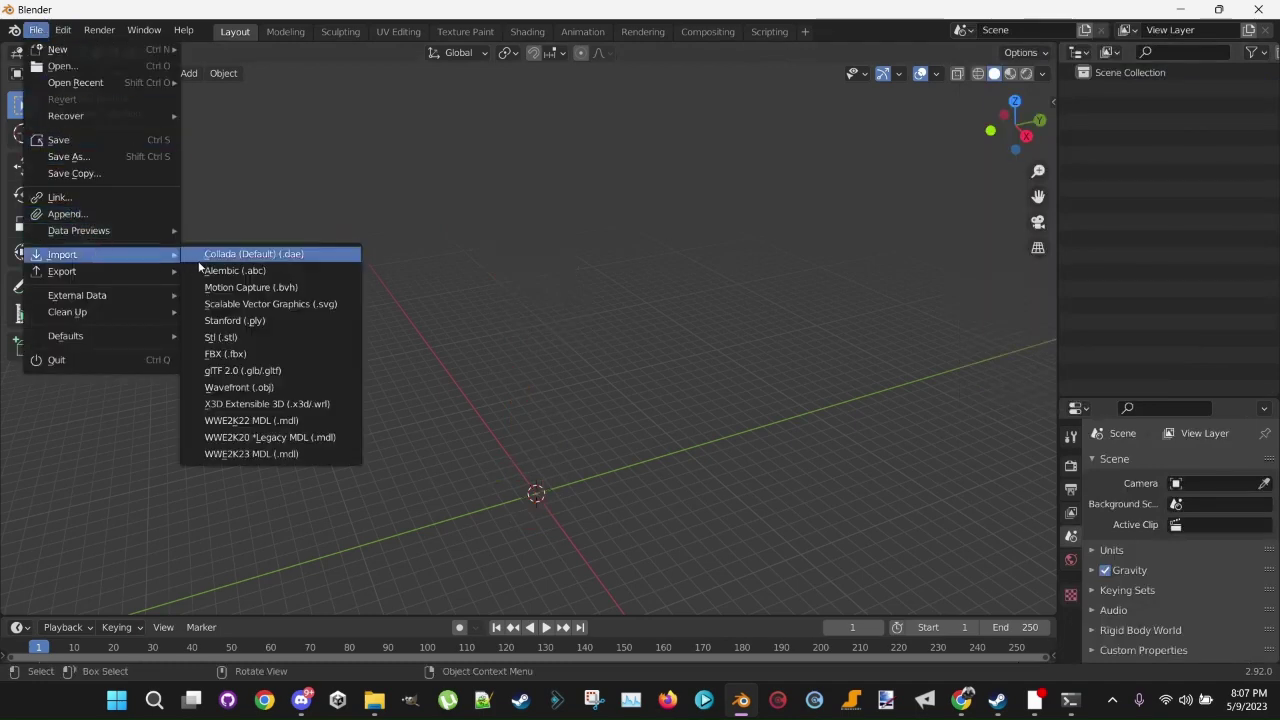
click(262, 455)
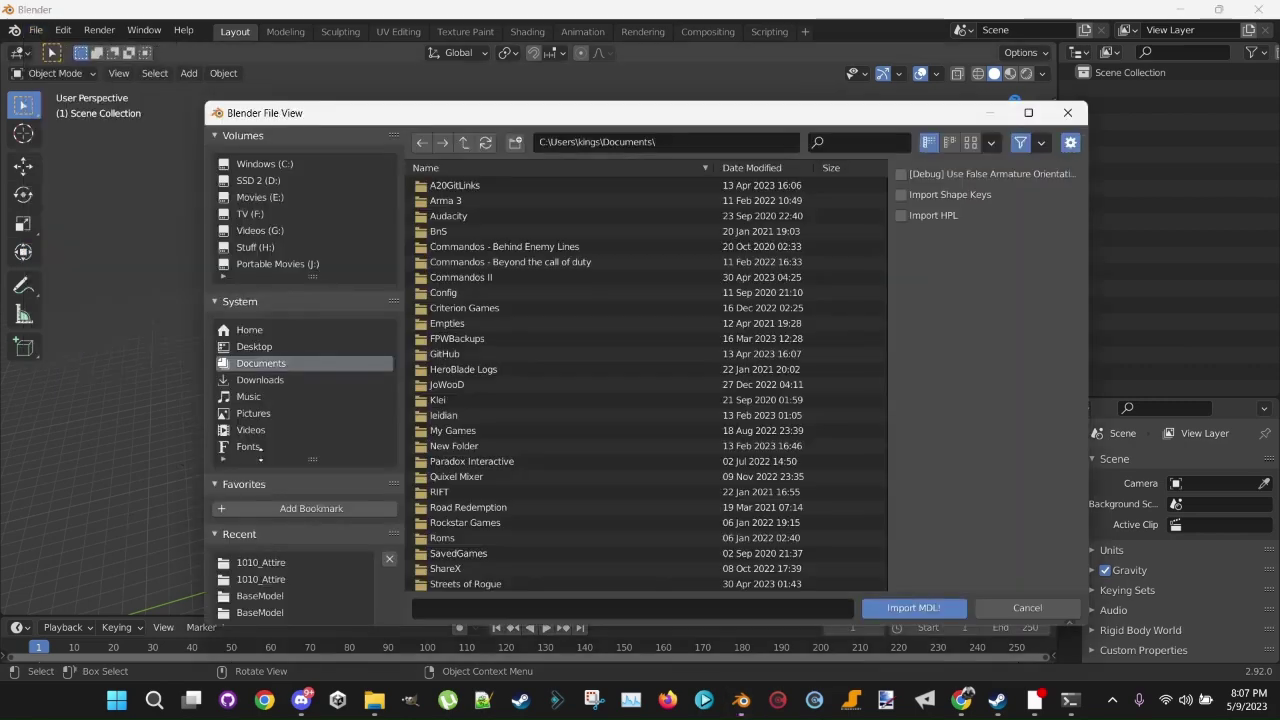
click(273, 563)
click(464, 144)
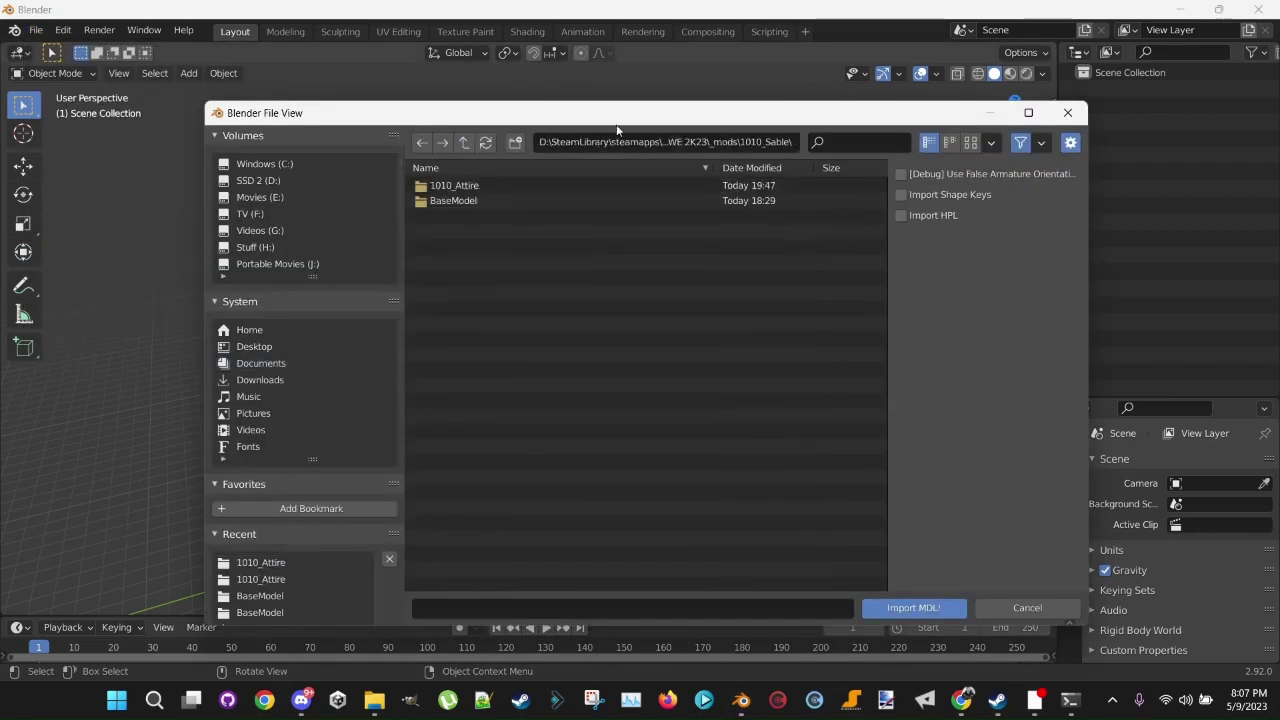
click(454, 201)
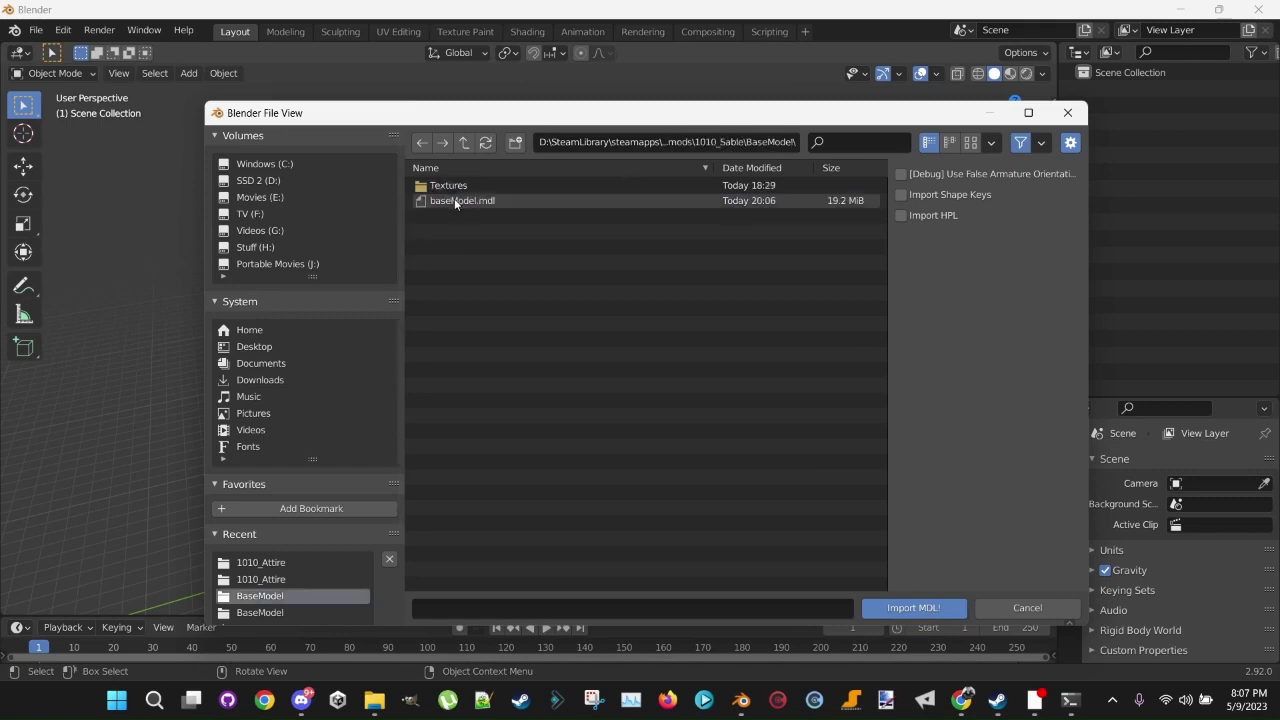
click(457, 201)
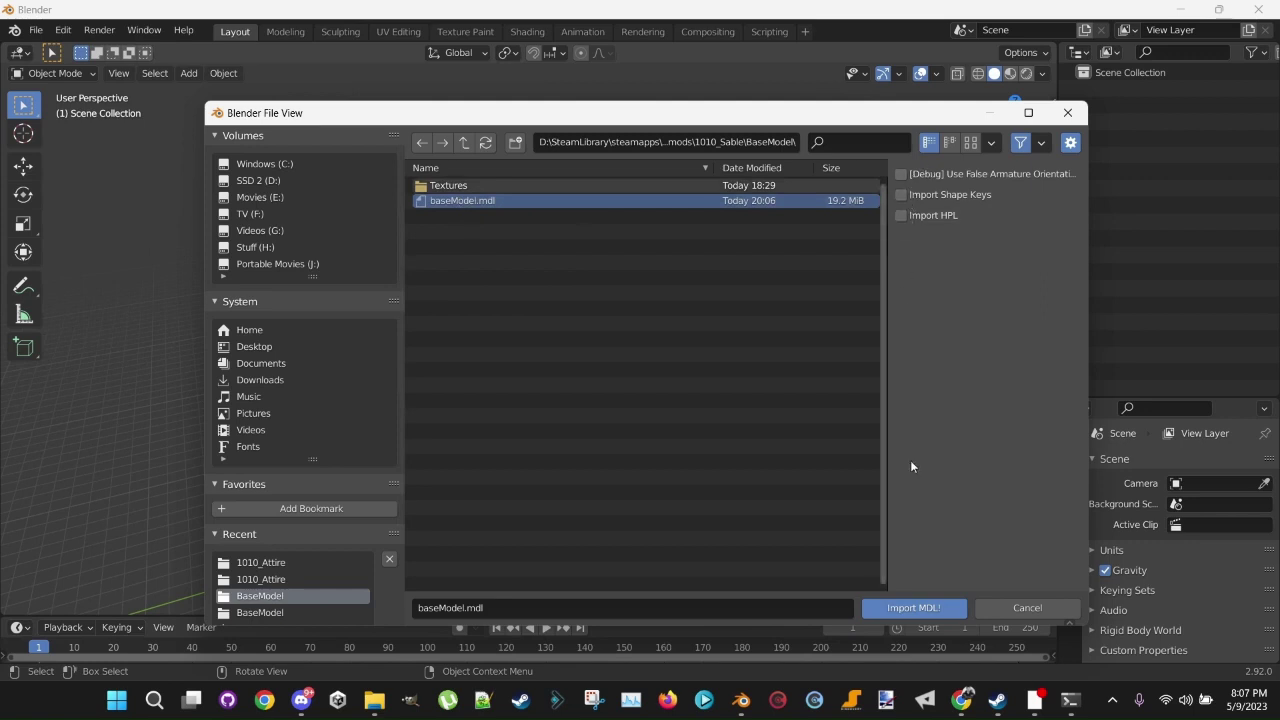
click(910, 606)
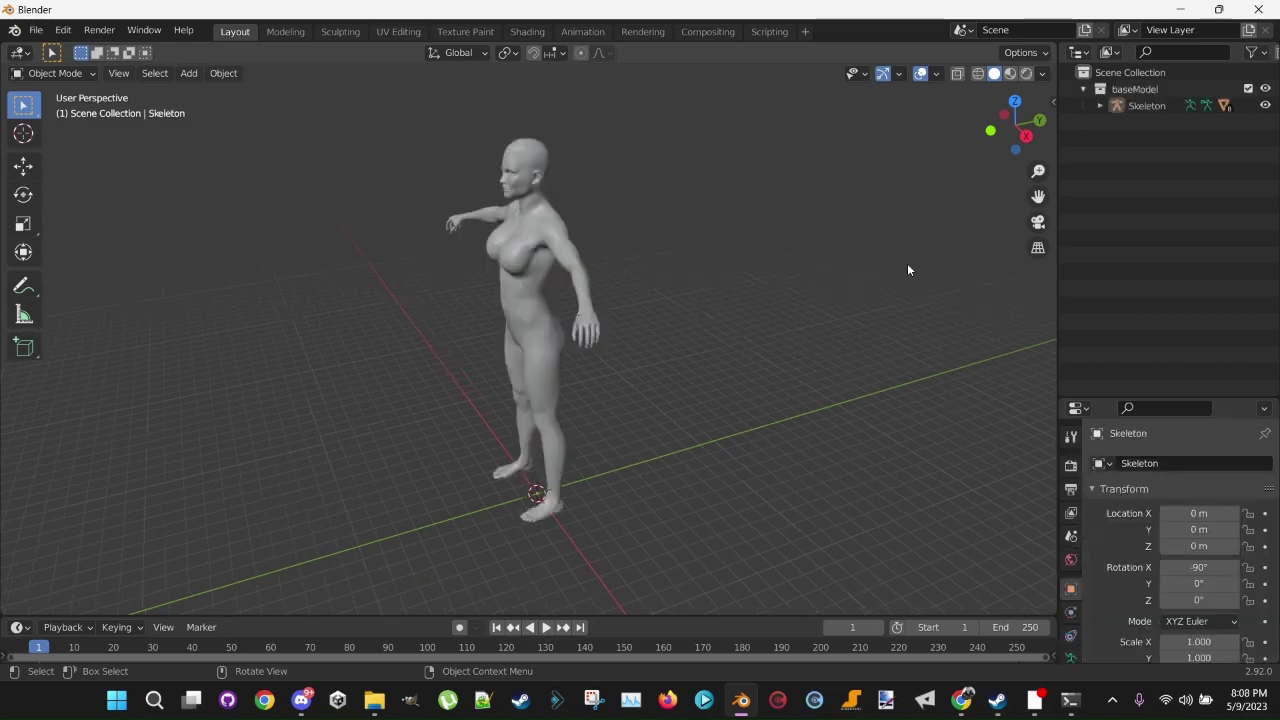
Step: Expand the skeleton and check which parts of the model body:skinned, body:skinned.001 and head:skinned cover
click(1098, 104)
click(1142, 156)
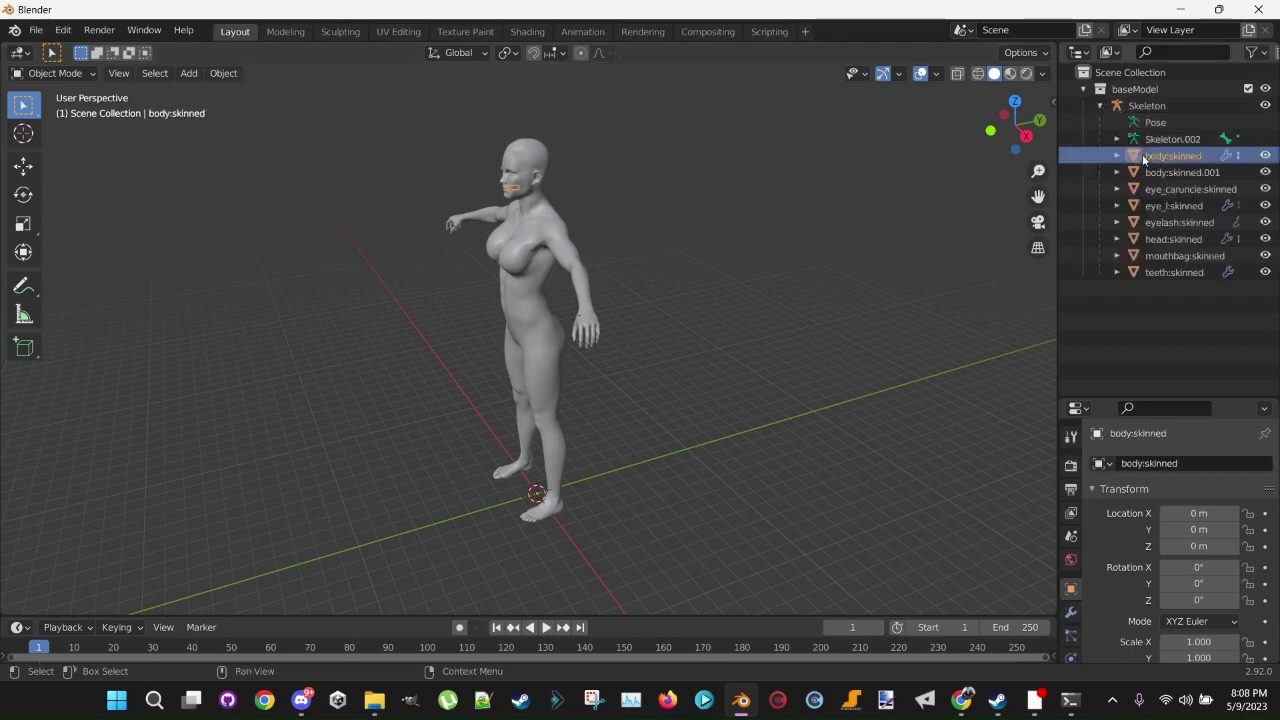
click(1170, 241)
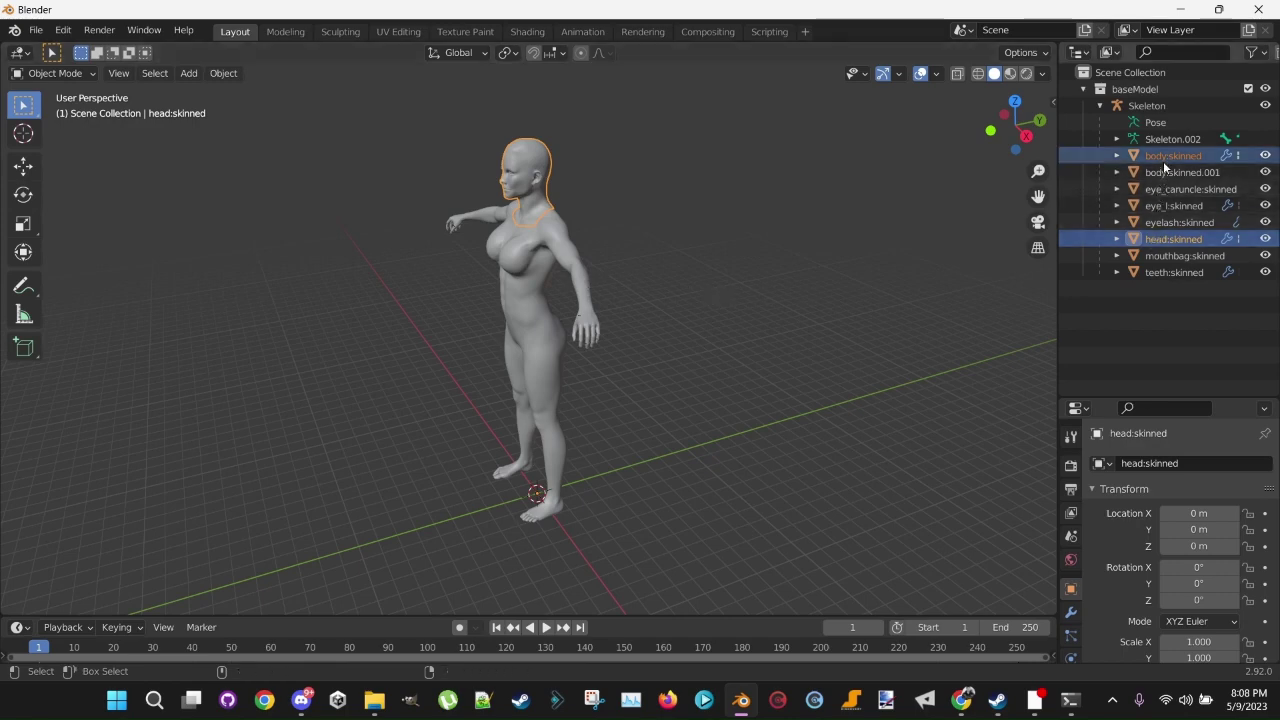
ctrl+click(1160, 156)
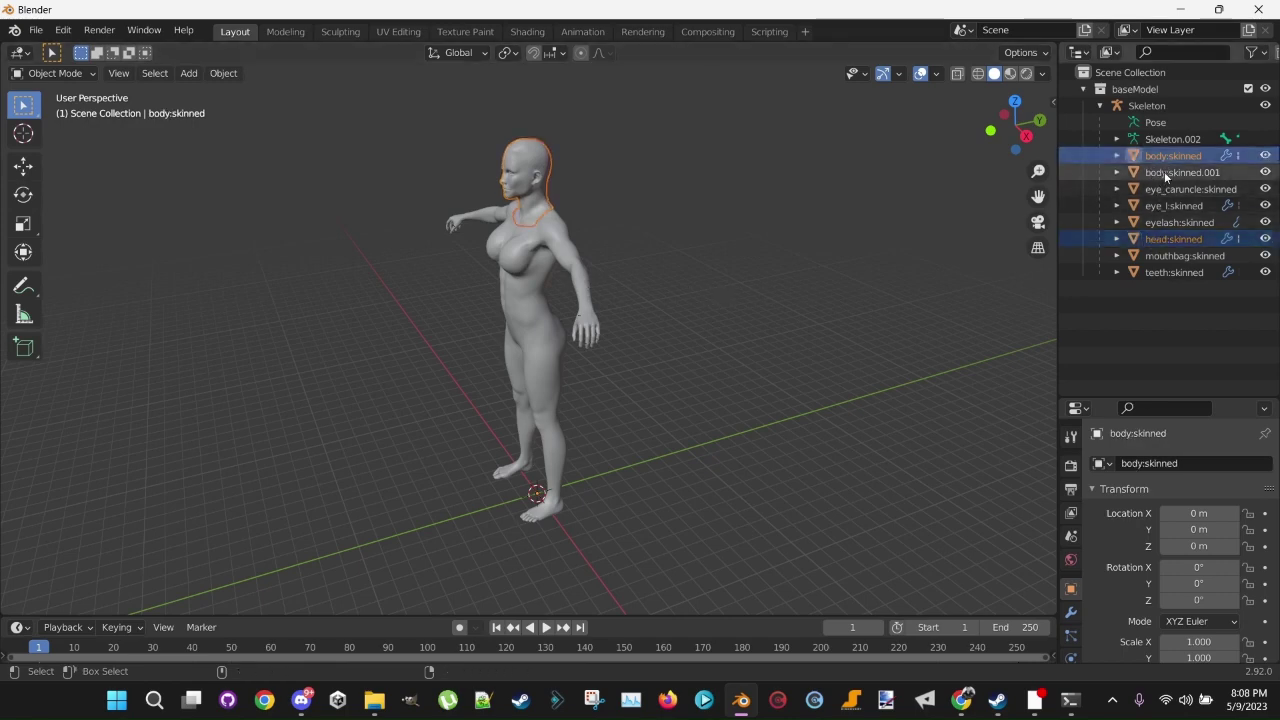
ctrl+click(1164, 171)
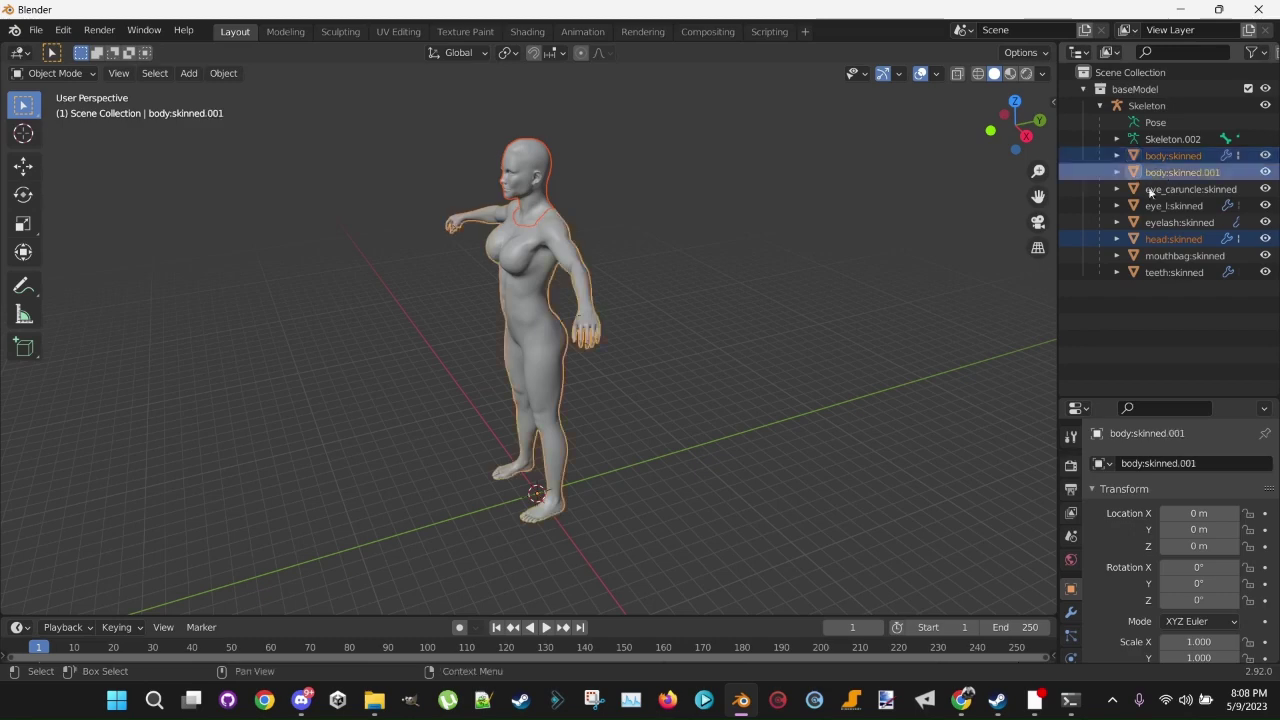
click(1186, 348)
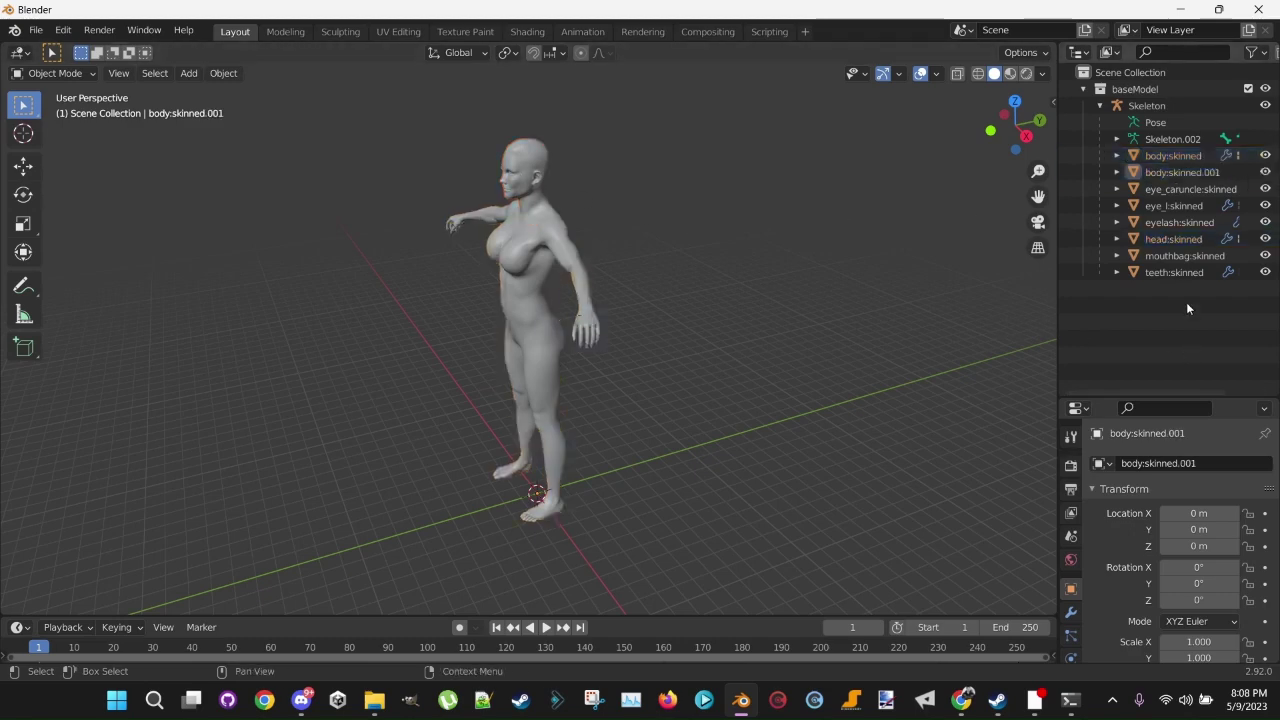
Step: Examine the mesh data names inside body:skinned, body:skinned.001 and head:skinned
click(1116, 156)
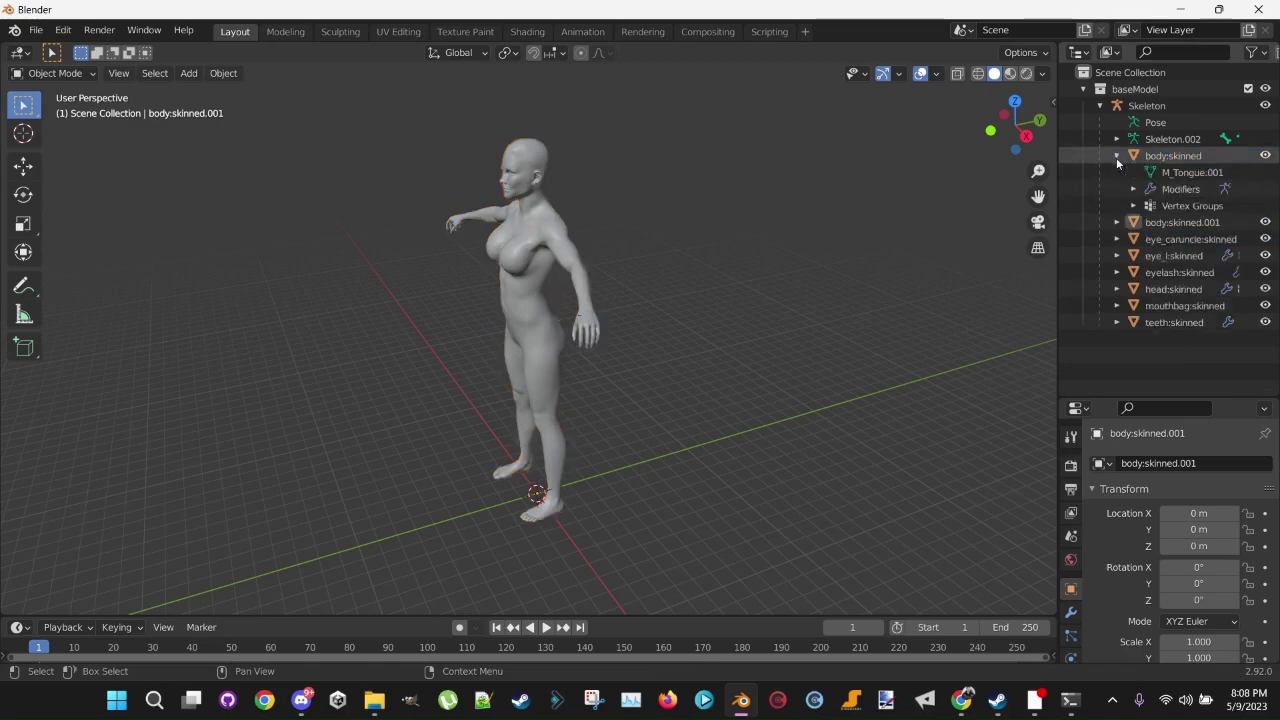
click(1116, 156)
click(1116, 172)
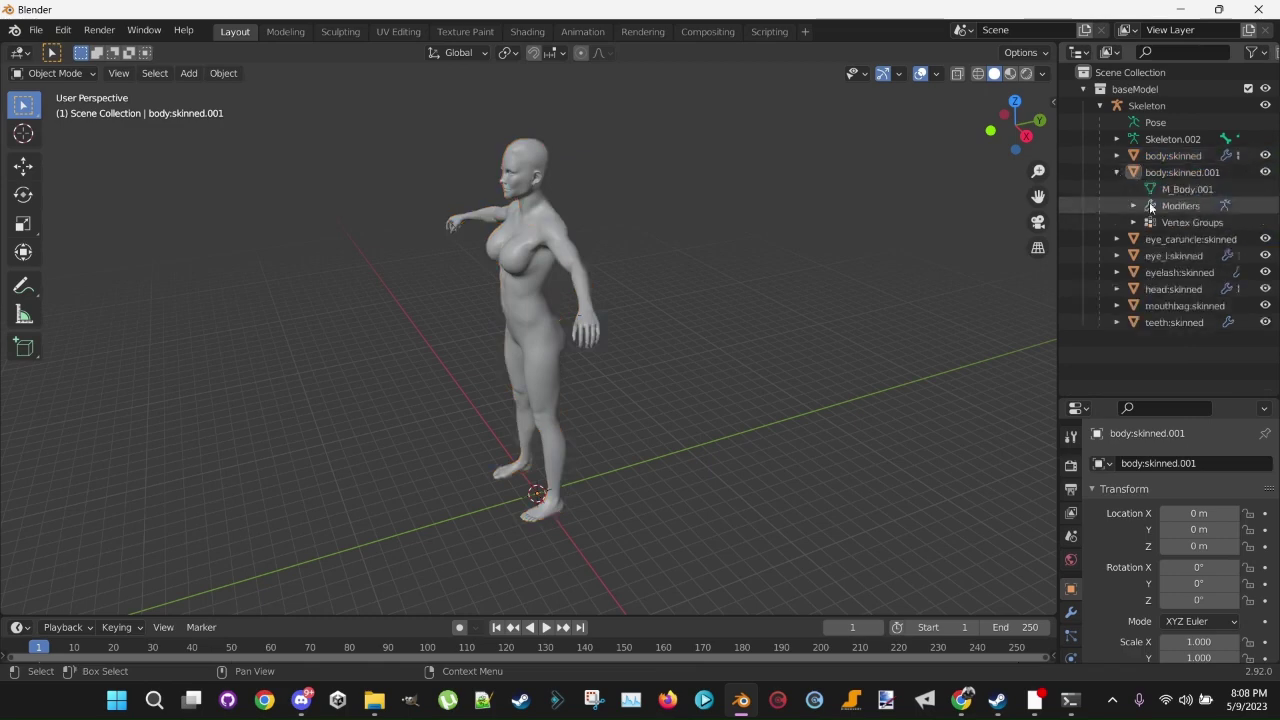
click(1116, 172)
click(1116, 239)
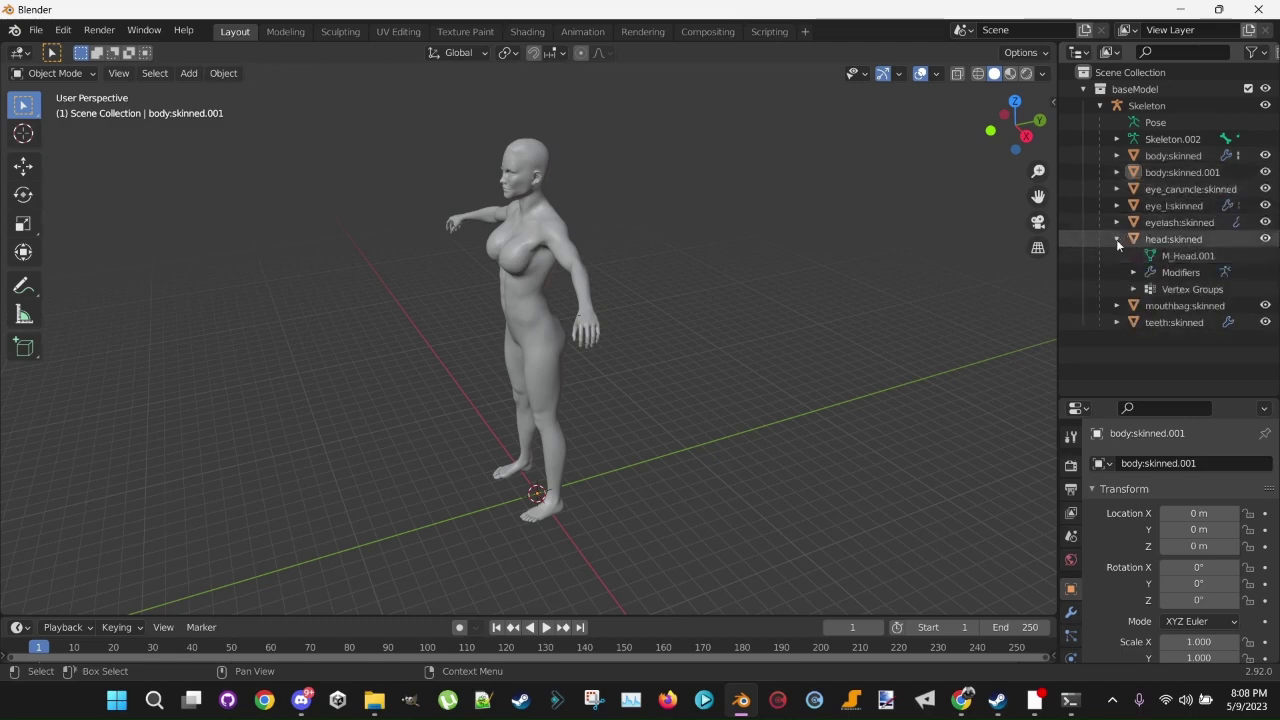
click(1116, 240)
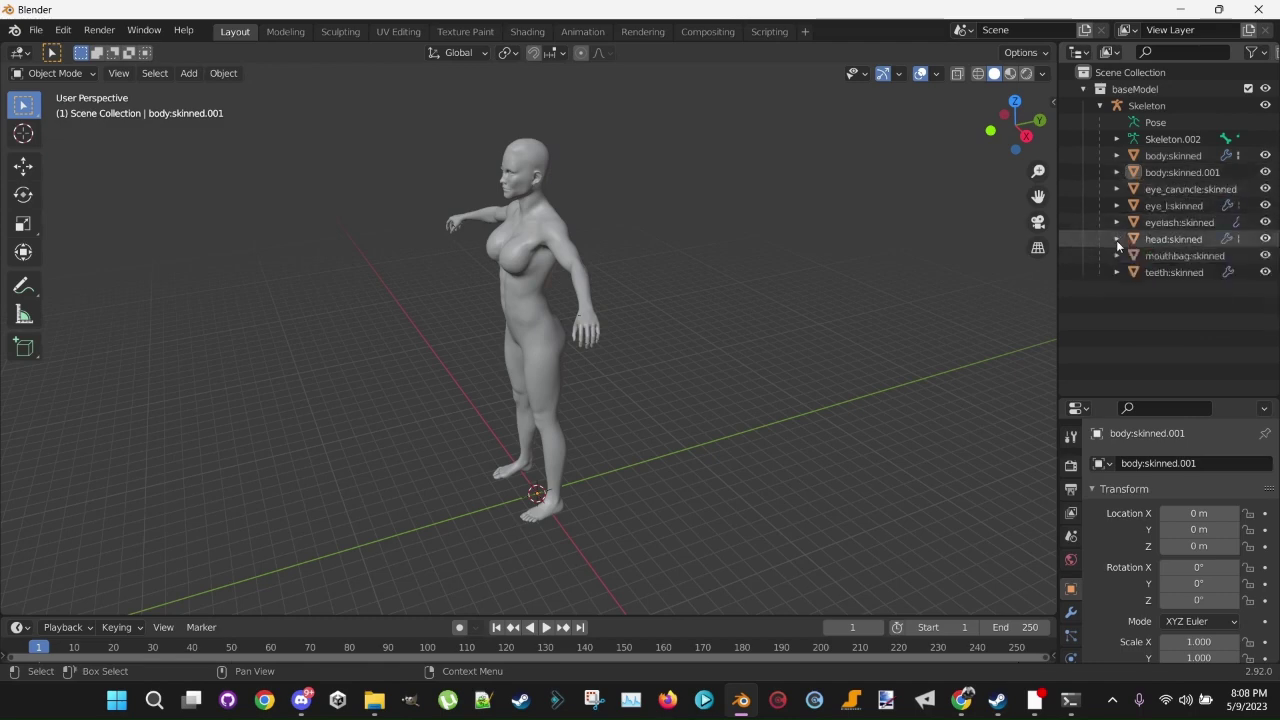
Step: Export body:skinned.001 and head:skinned as WWE2K HPL over 1010_Attire.hpl in the 1010_Sable\1010_Attire folder
click(1176, 170)
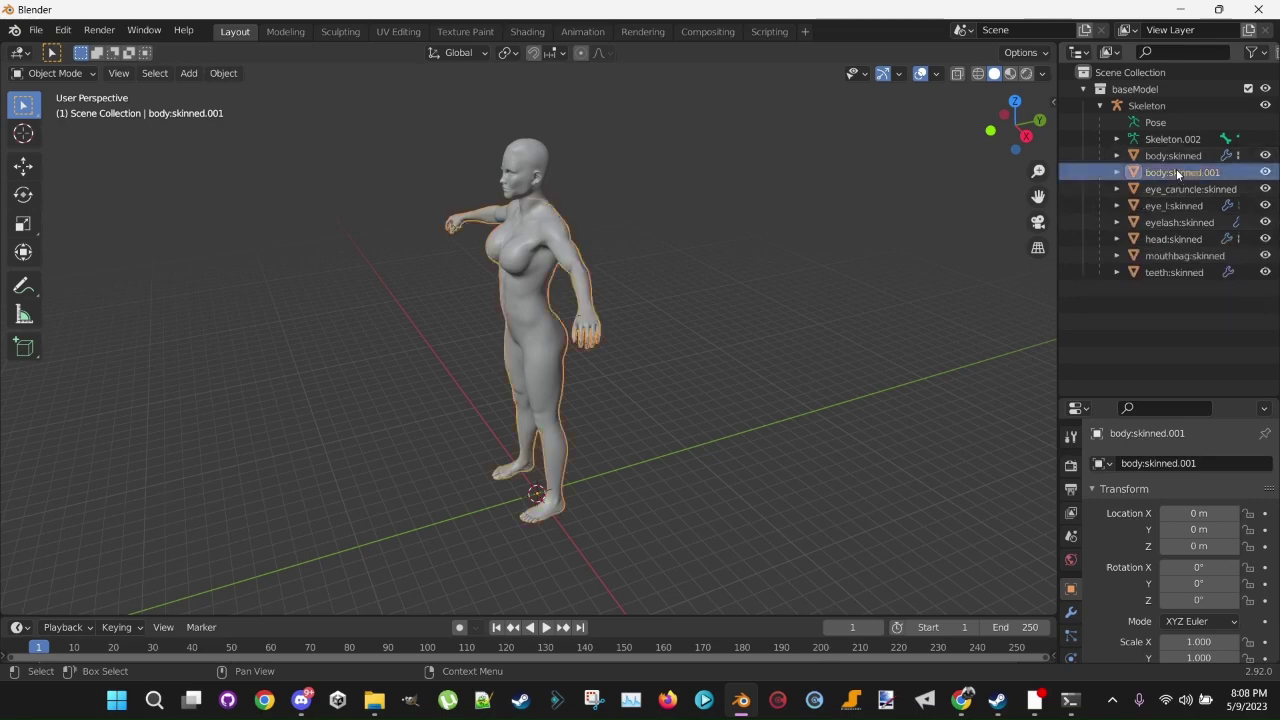
ctrl+click(1176, 238)
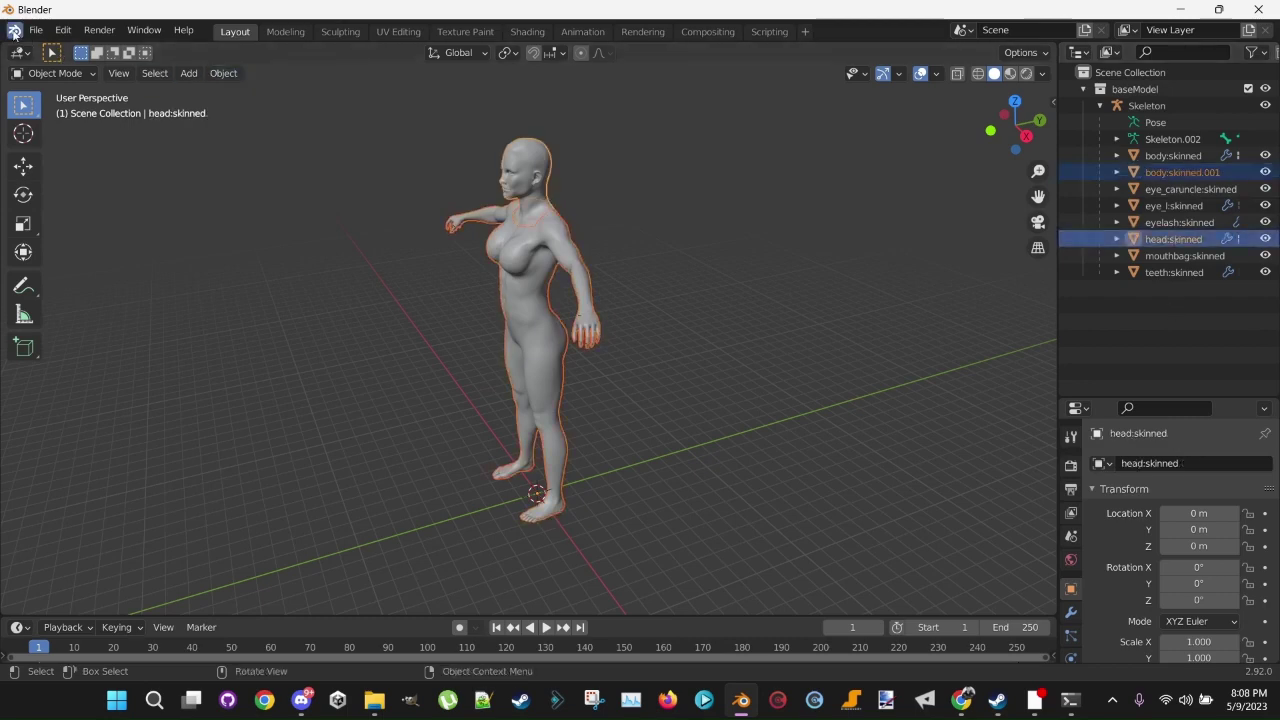
click(35, 30)
mouse_move(64, 272)
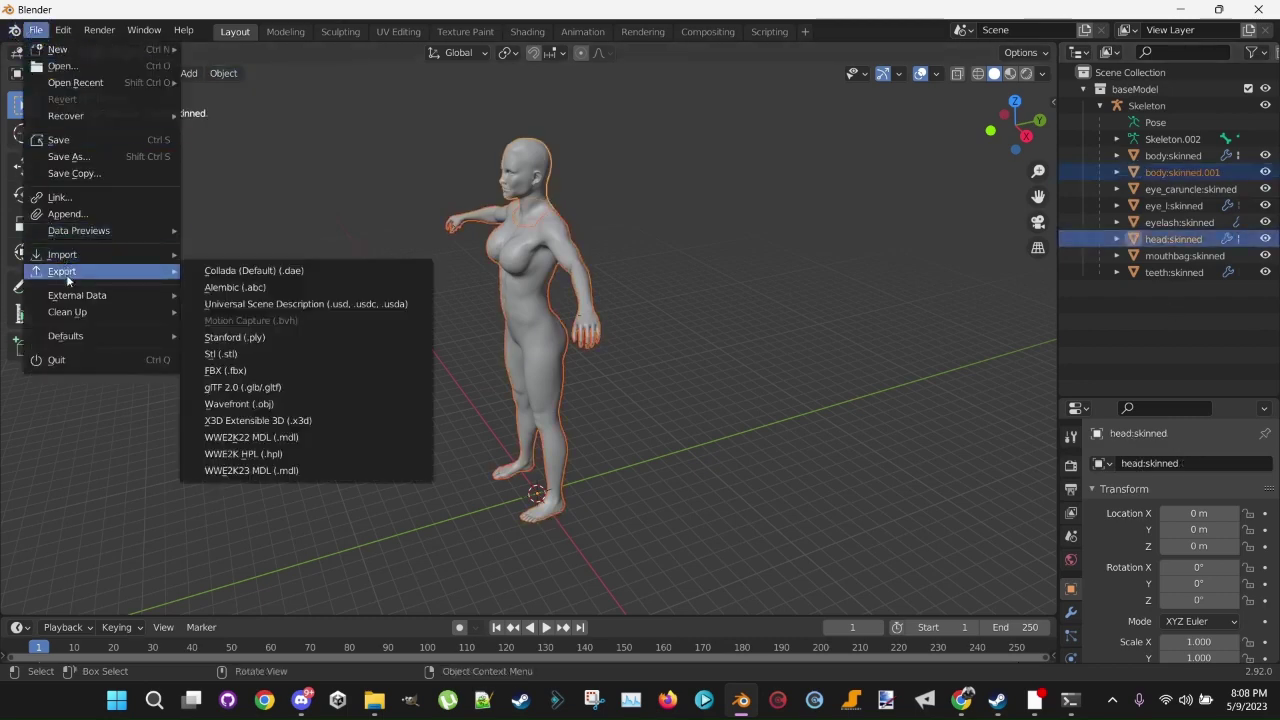
click(268, 456)
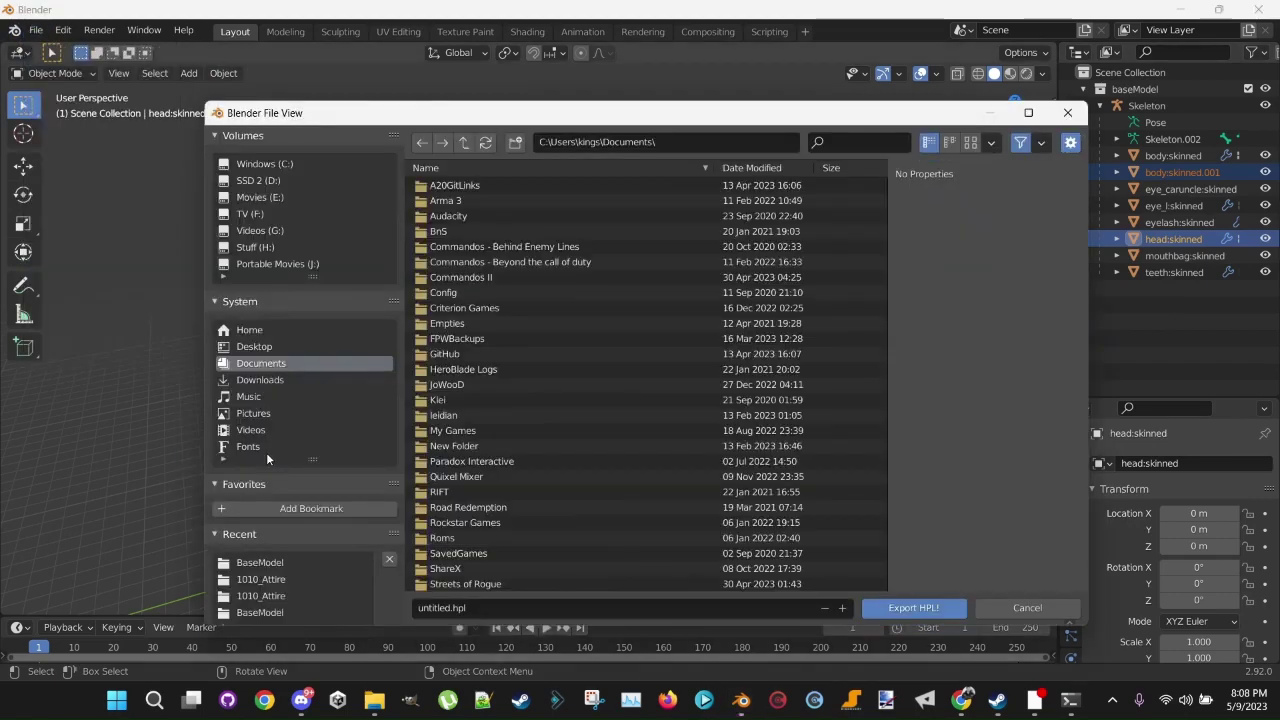
click(278, 579)
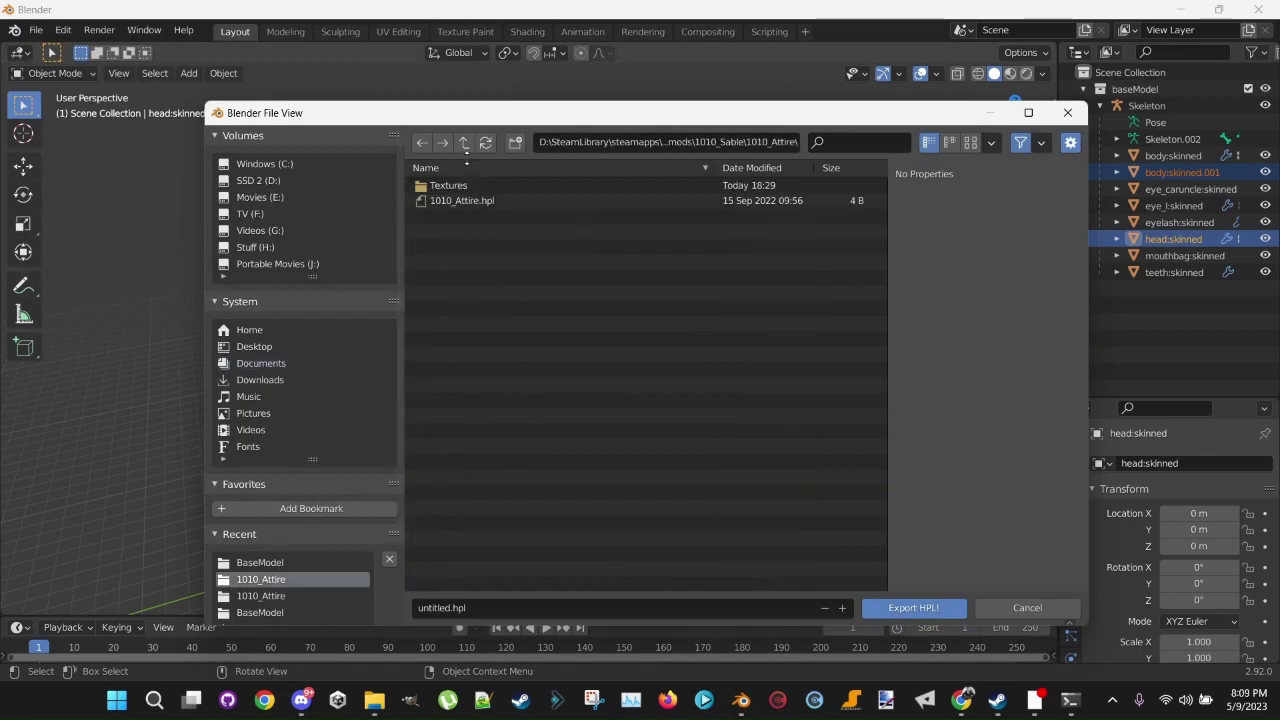
click(464, 144)
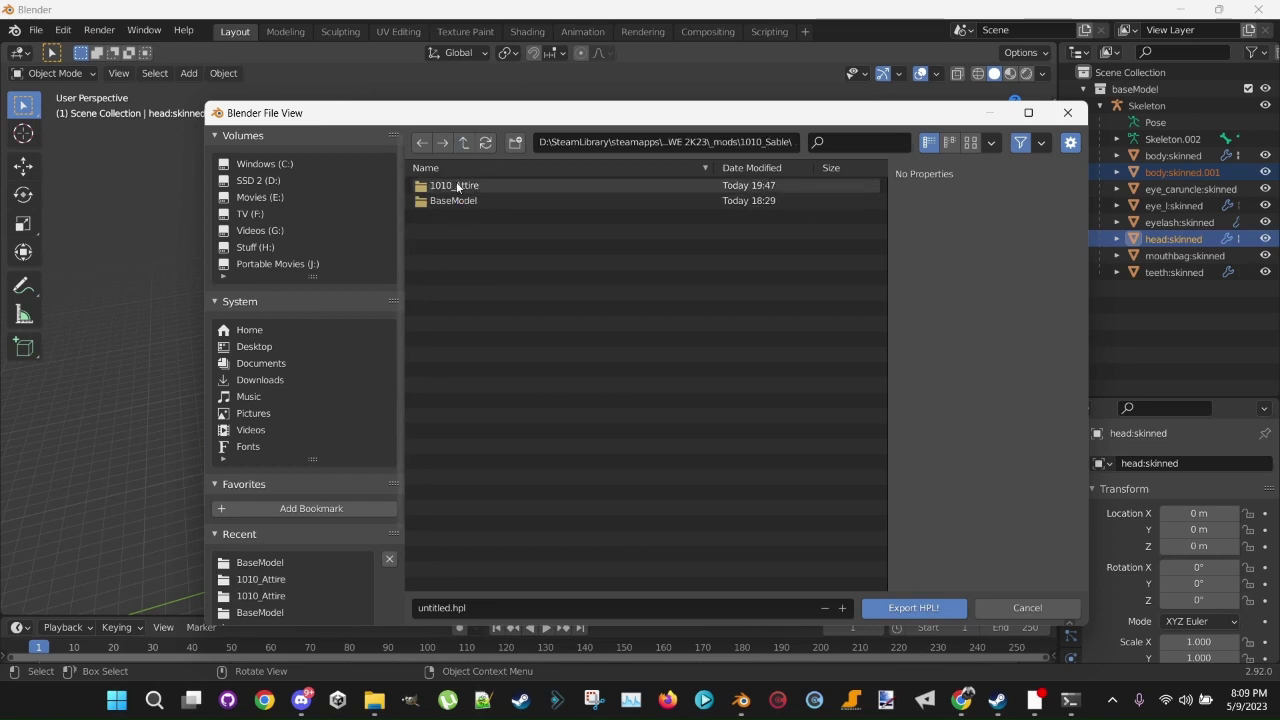
double_click(456, 187)
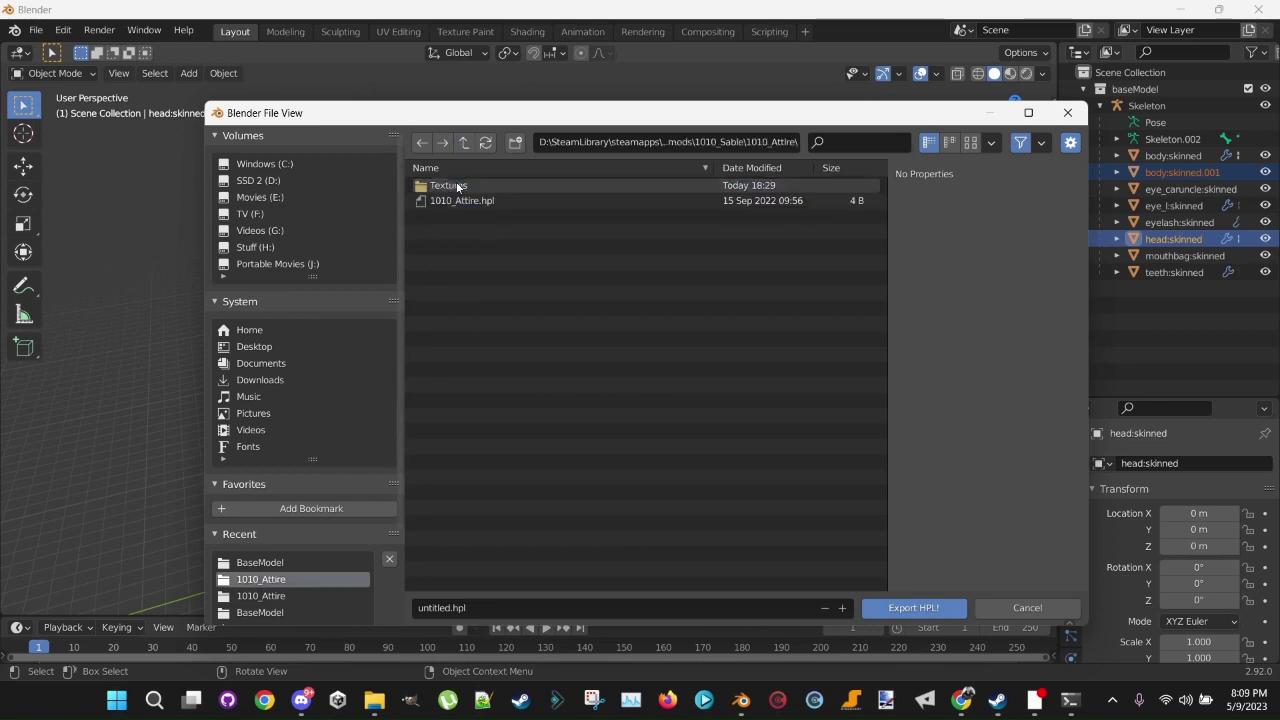
click(456, 200)
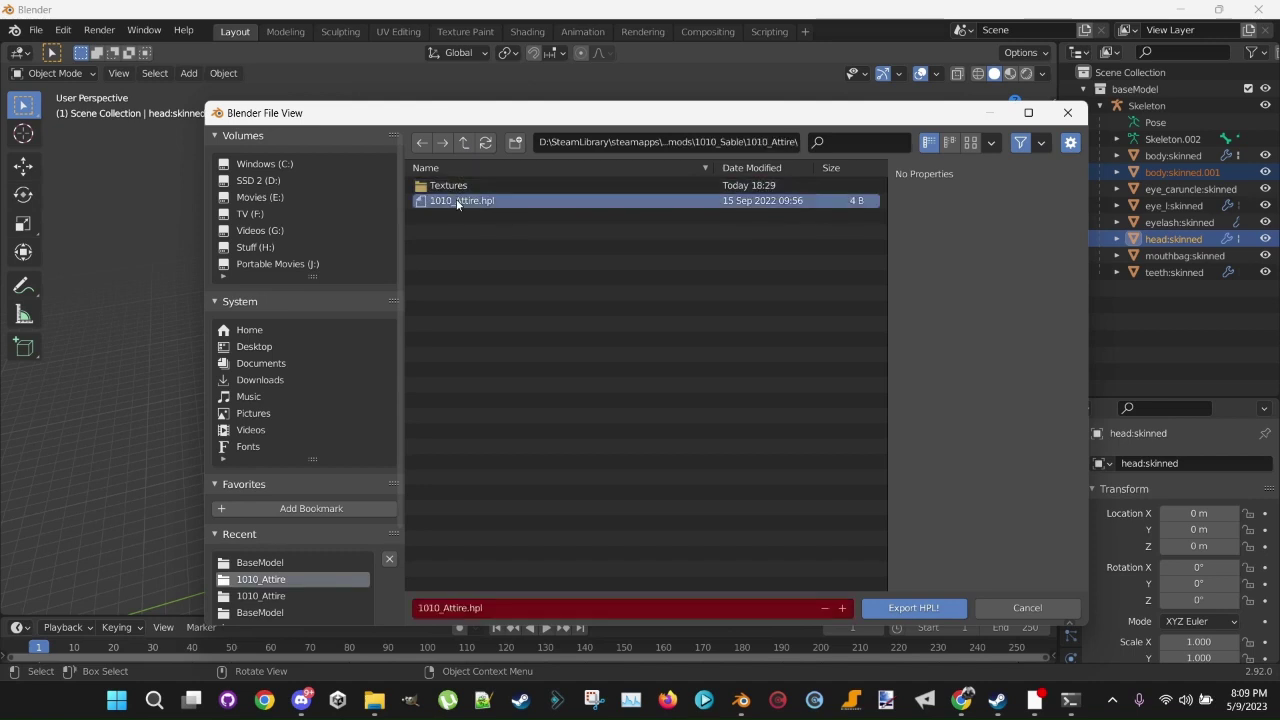
click(916, 609)
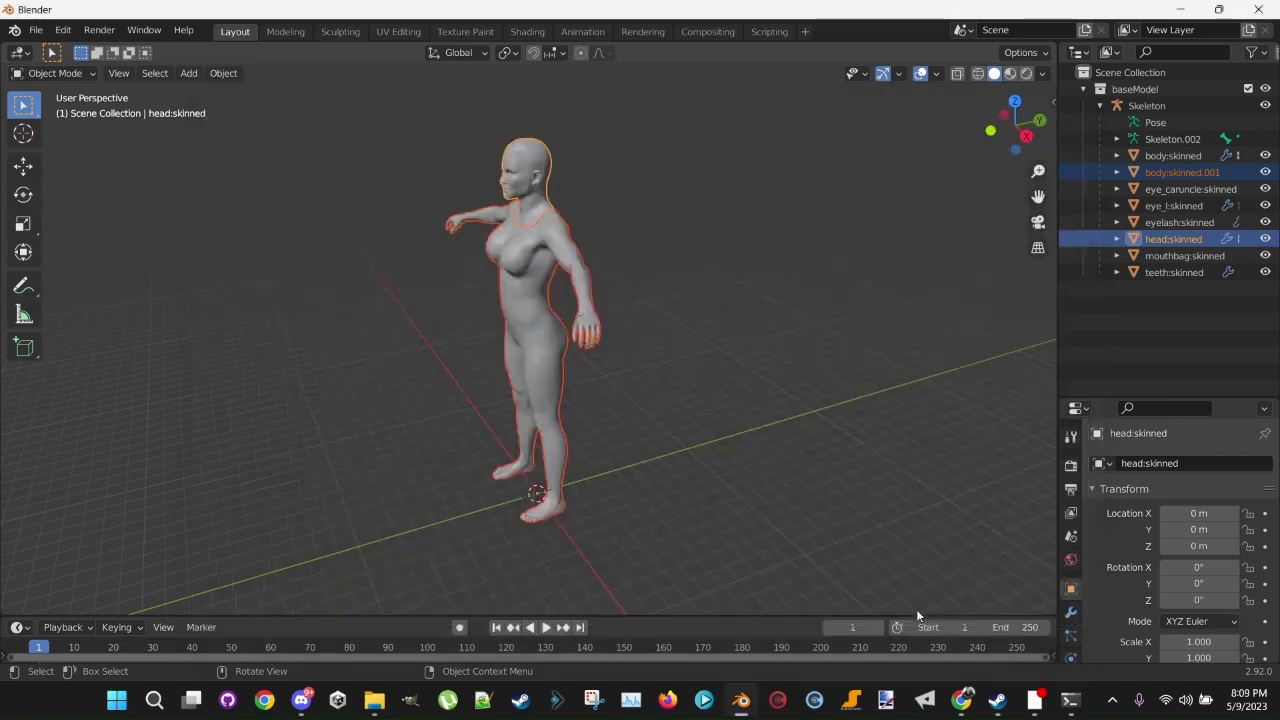
Step: Delete the baseModel collection with its skeleton and all its meshes from the scene
drag(1210, 328, 1098, 88)
right_click(1124, 90)
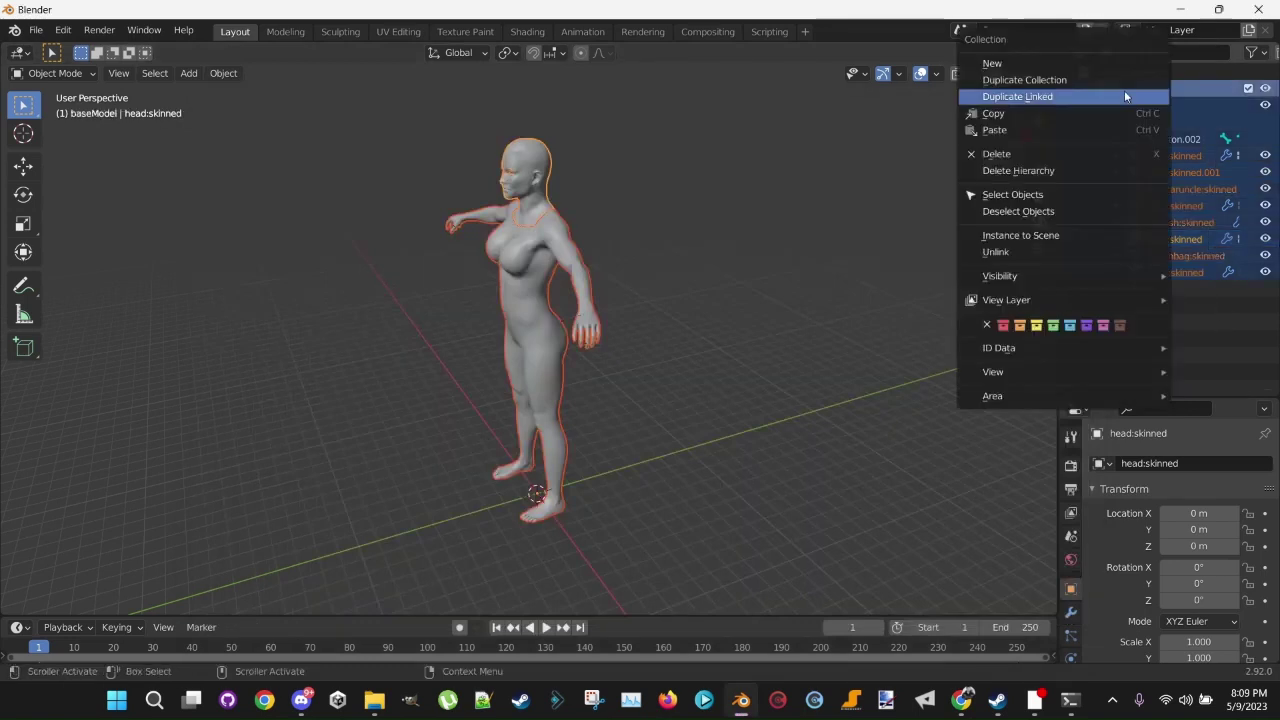
click(1060, 154)
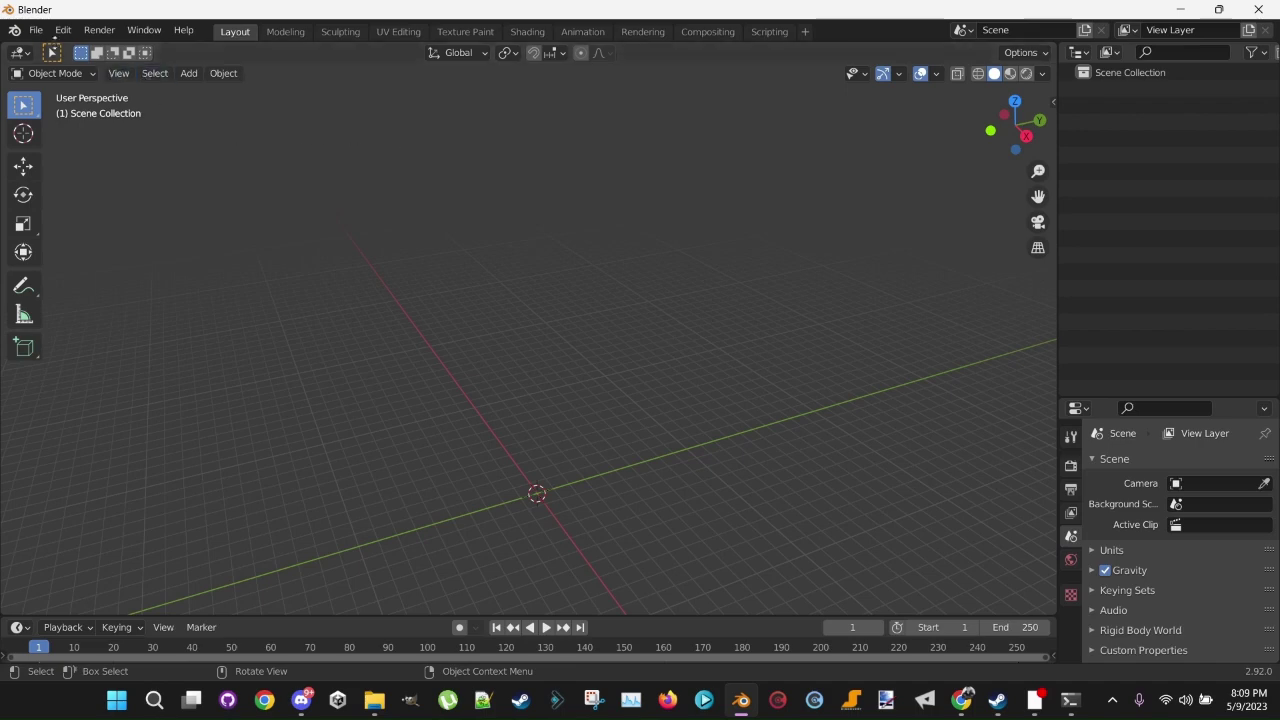
Step: Import 1010_Attire.mdl from the 1010_Sable\1010_Attire folder as WWE2K23 MDL
click(39, 31)
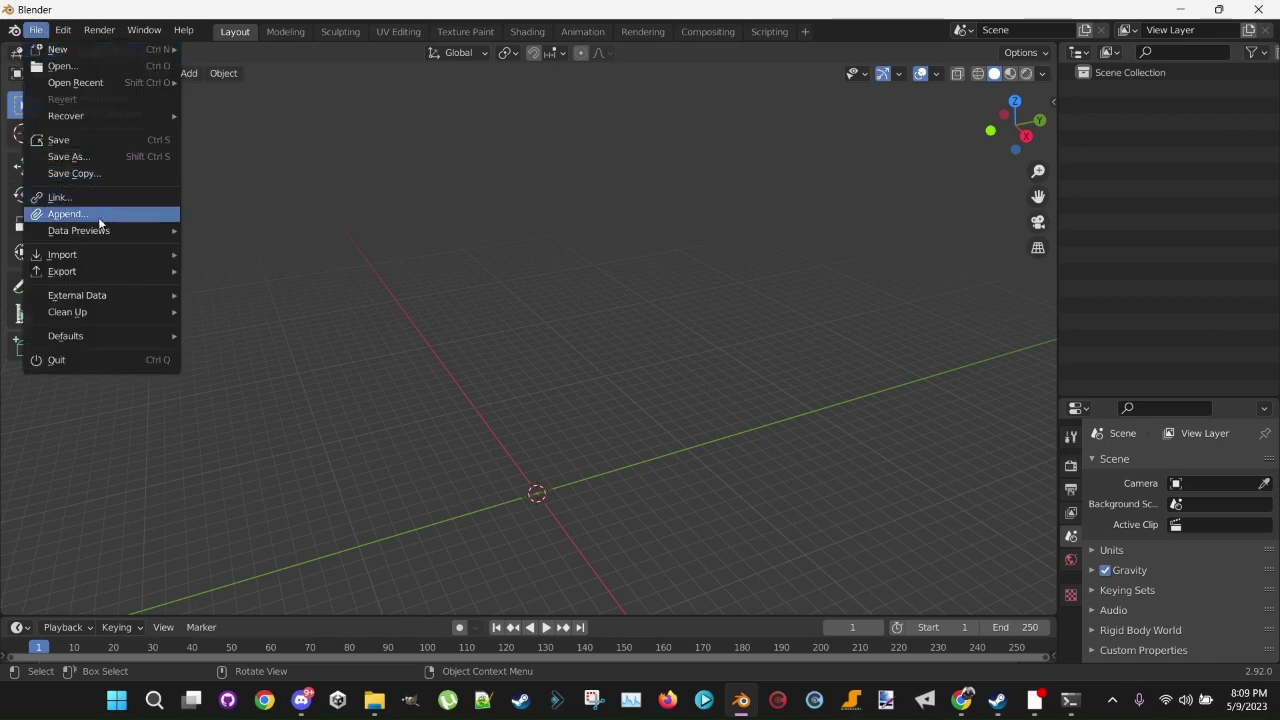
mouse_move(112, 254)
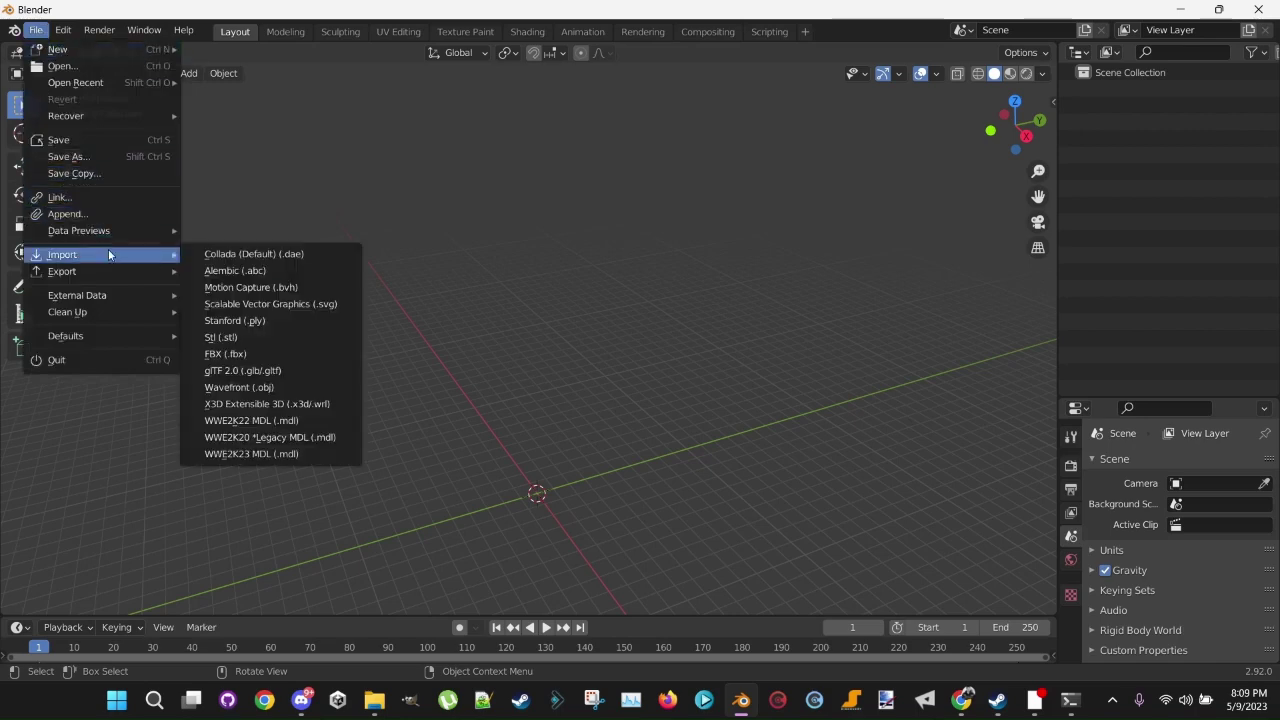
click(259, 455)
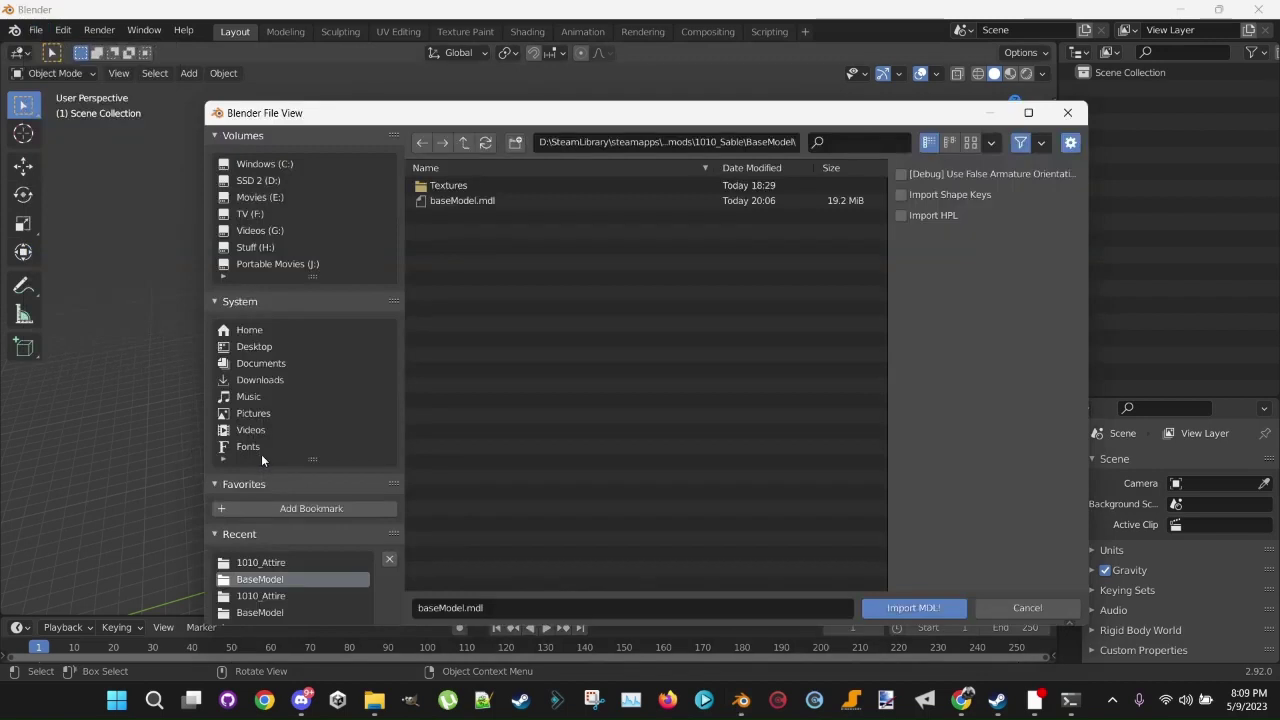
click(470, 148)
double_click(468, 186)
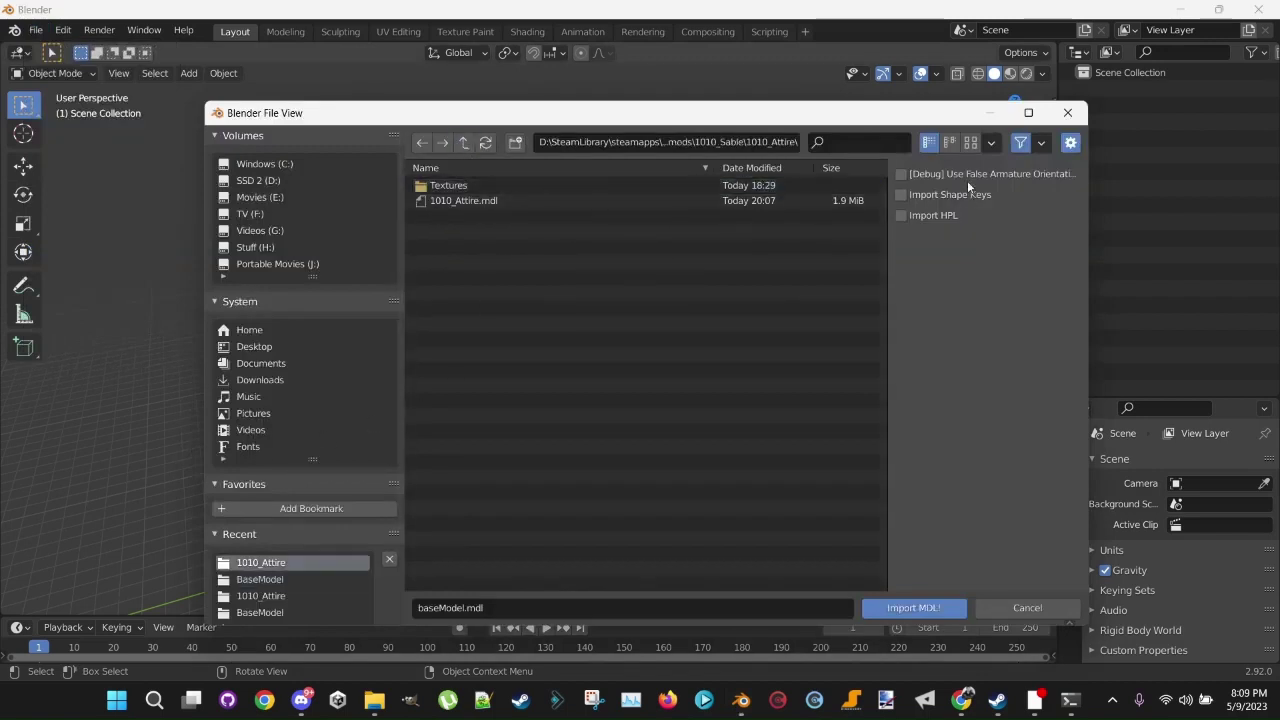
click(446, 203)
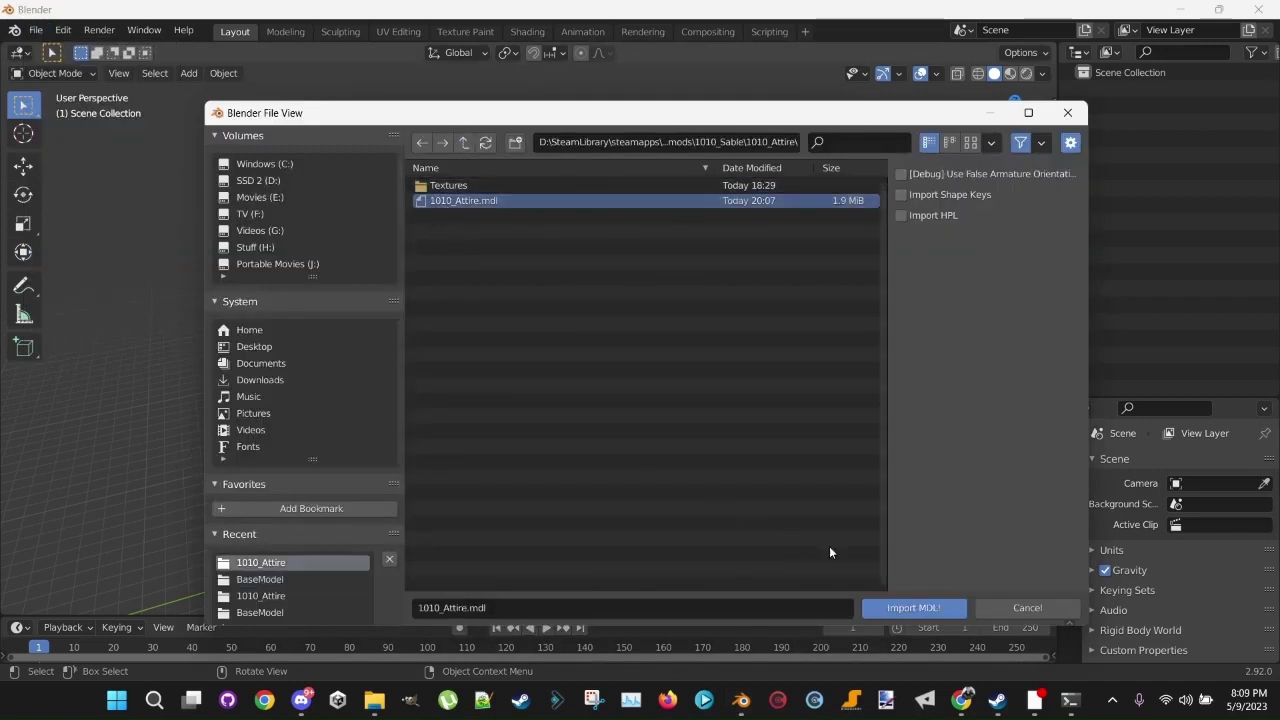
click(913, 607)
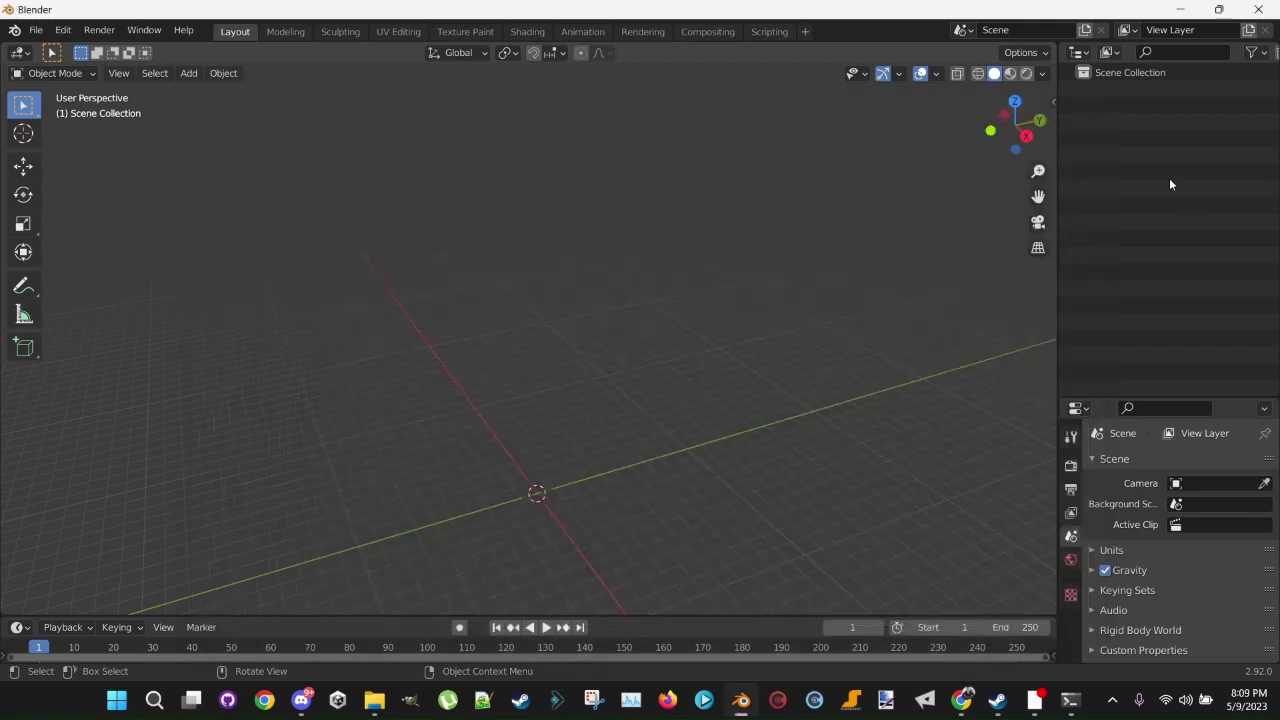
Step: Export all of the attire skeleton's meshes, from belt:skinned to tights:skinned, as WWE2K23 MDL over 1010_Attire.mdl in the 1010_Attire folder
click(1100, 105)
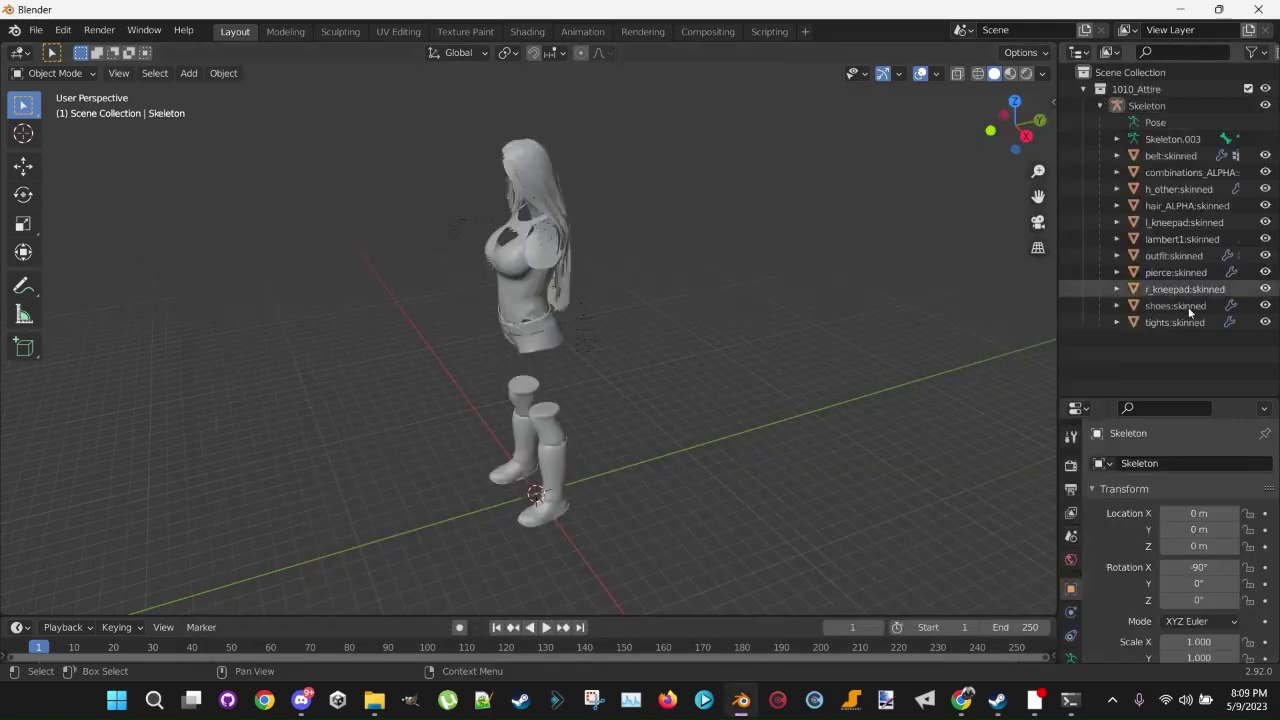
drag(1211, 339, 1130, 152)
click(35, 30)
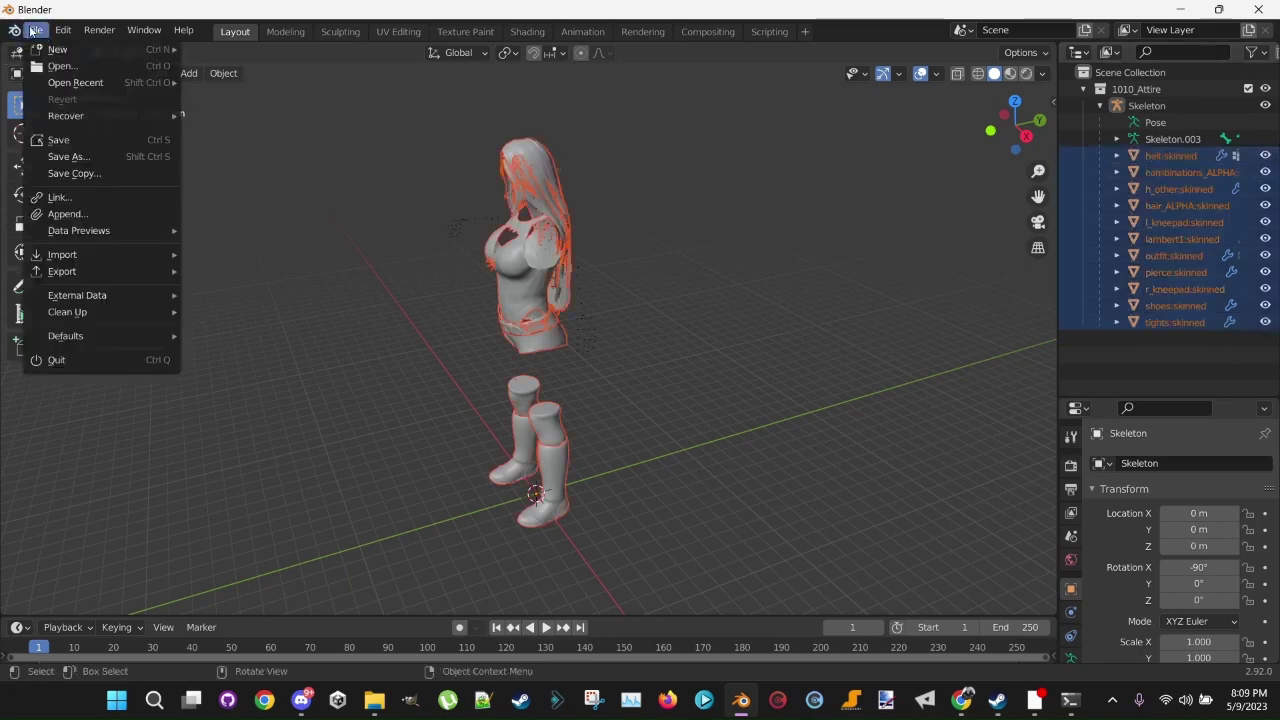
mouse_move(84, 271)
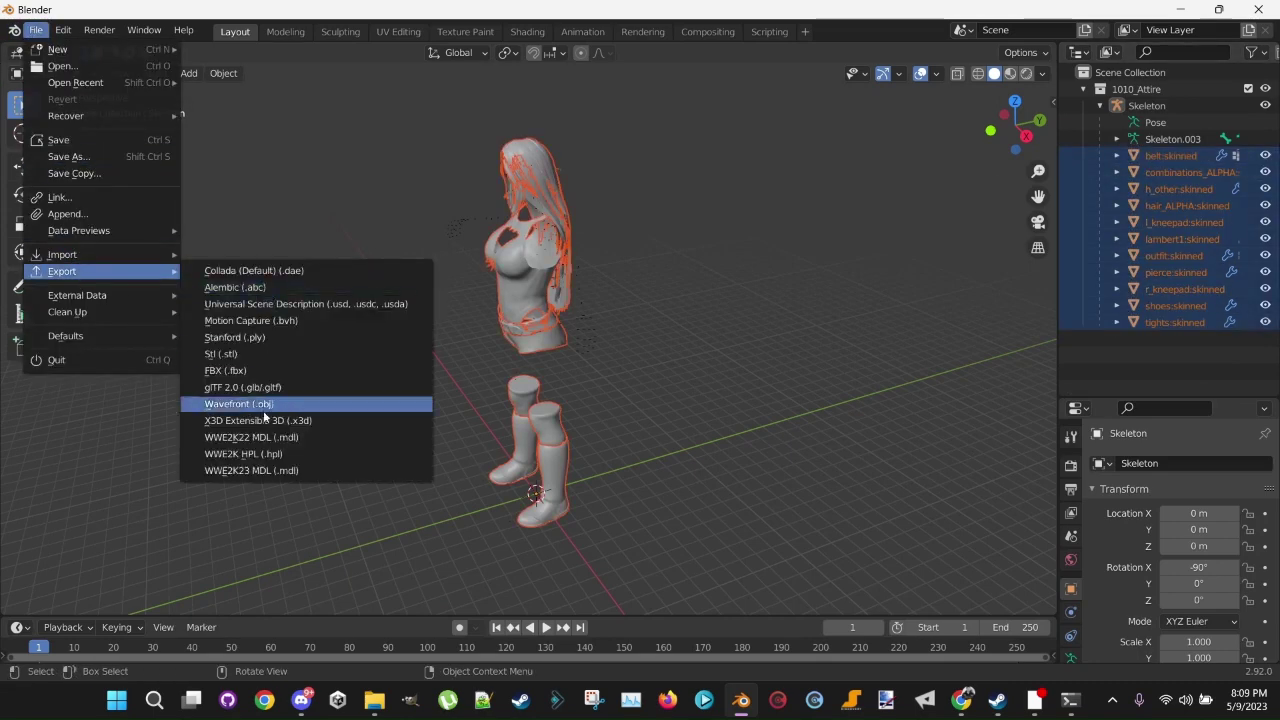
click(265, 471)
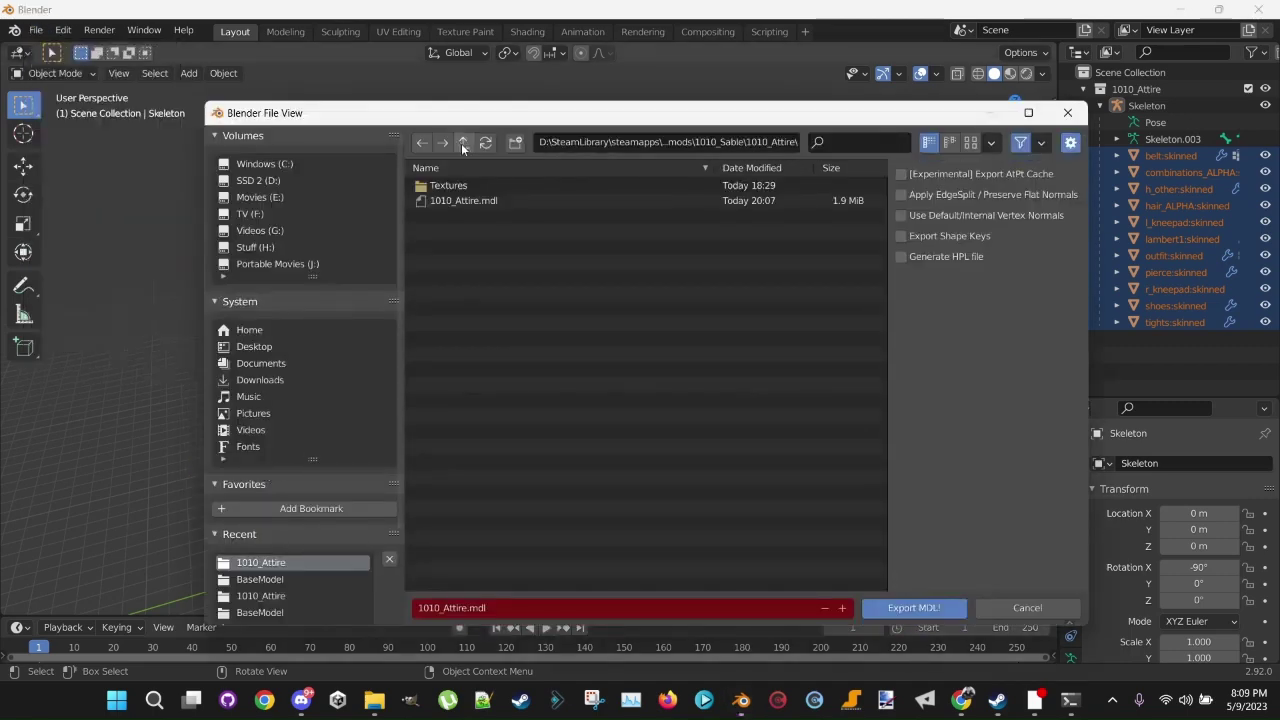
click(463, 142)
double_click(462, 185)
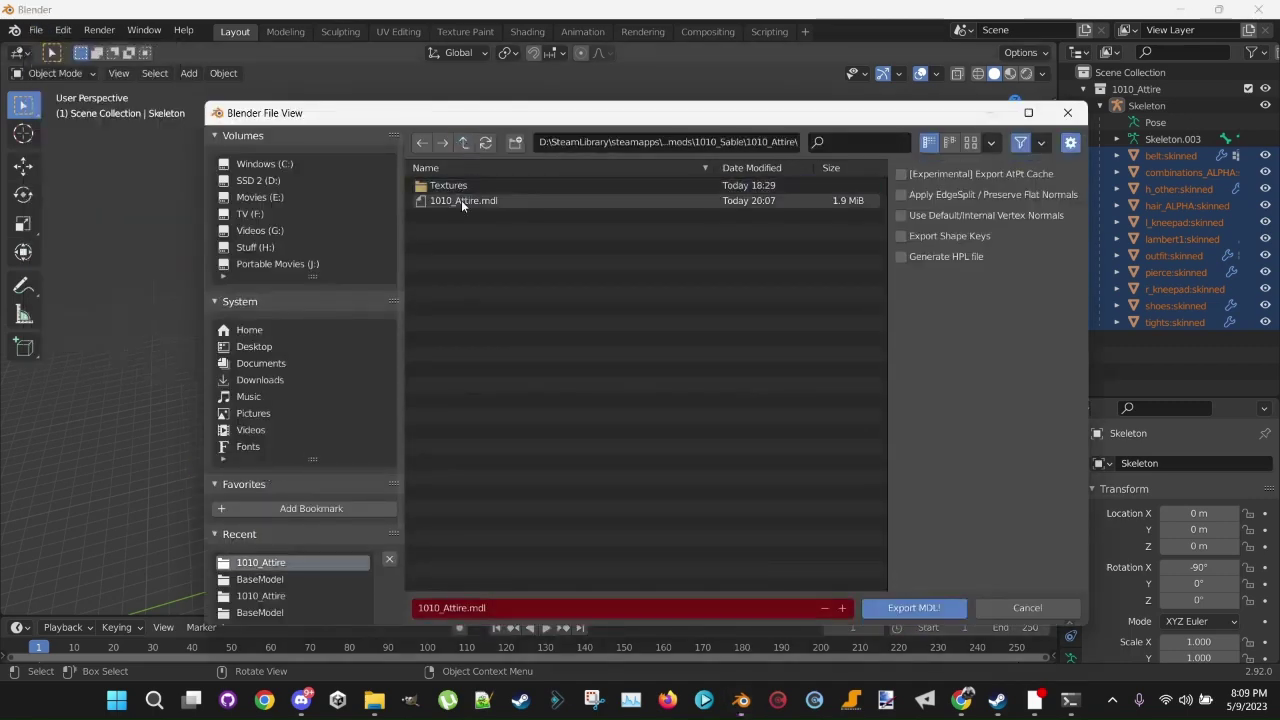
click(461, 200)
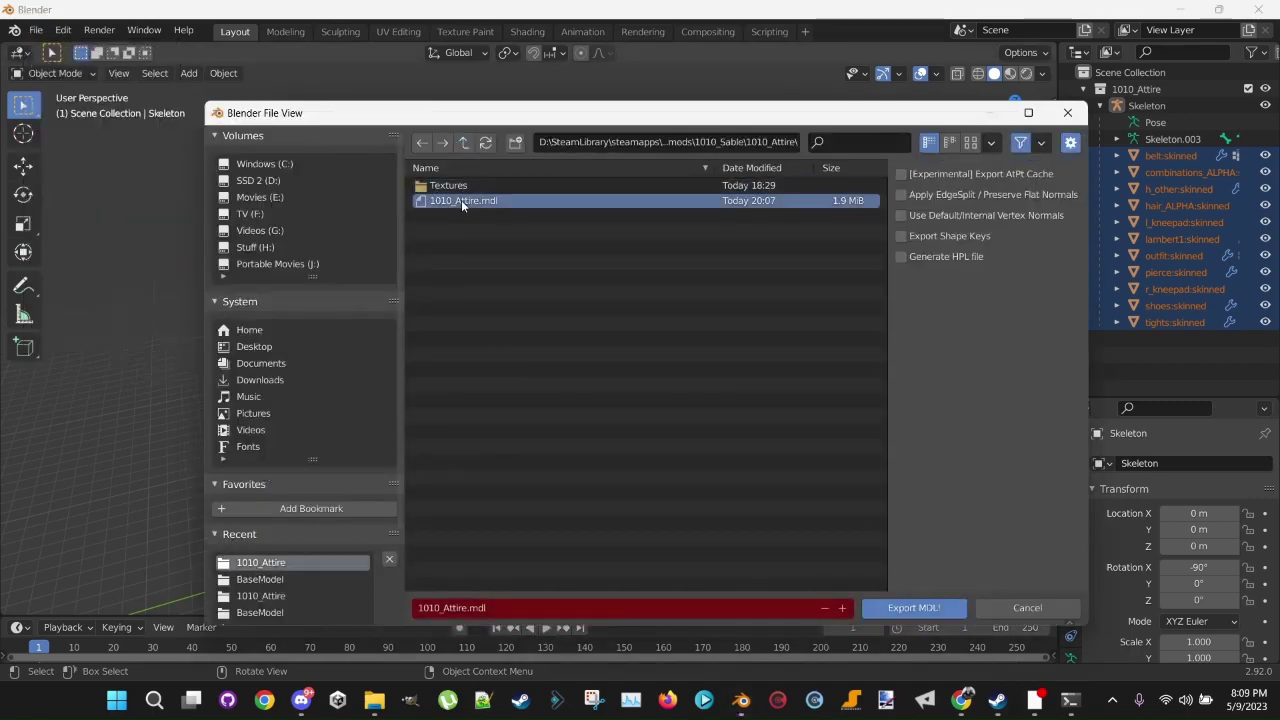
click(929, 608)
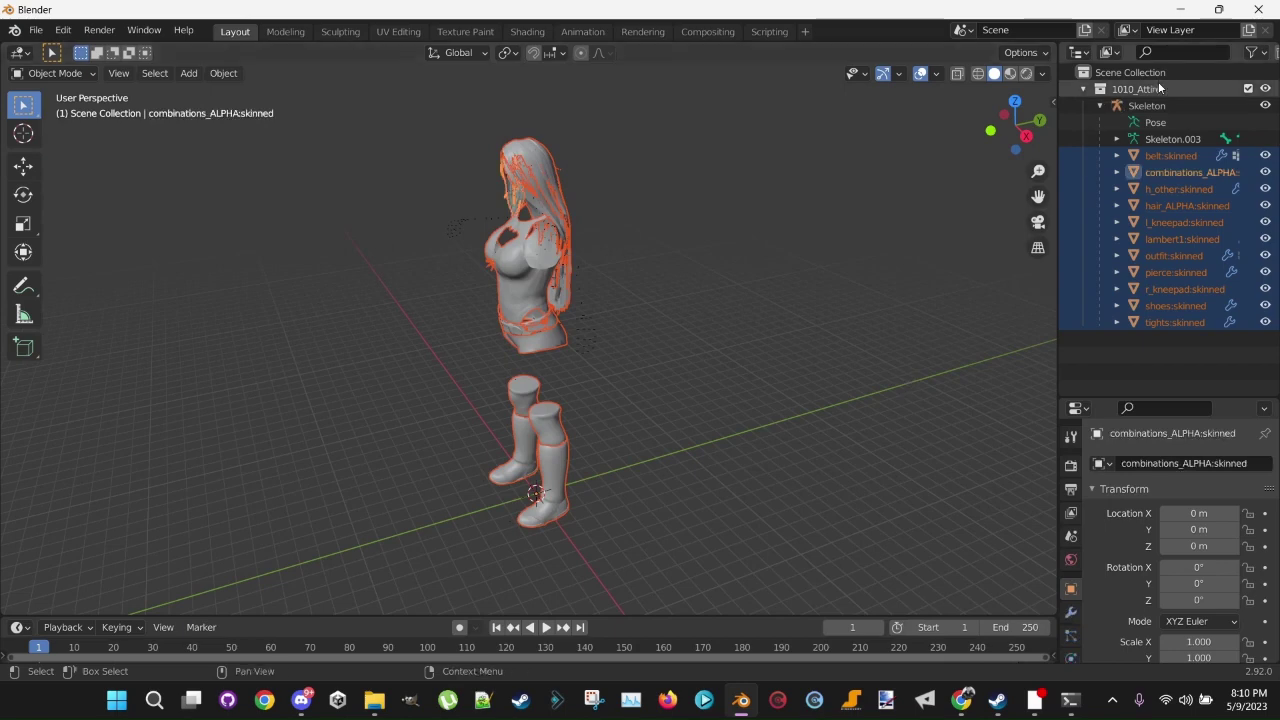
Step: Close Blender and browse to the _mods folder inside WWE 2K23 in File Explorer
click(1252, 12)
click(684, 377)
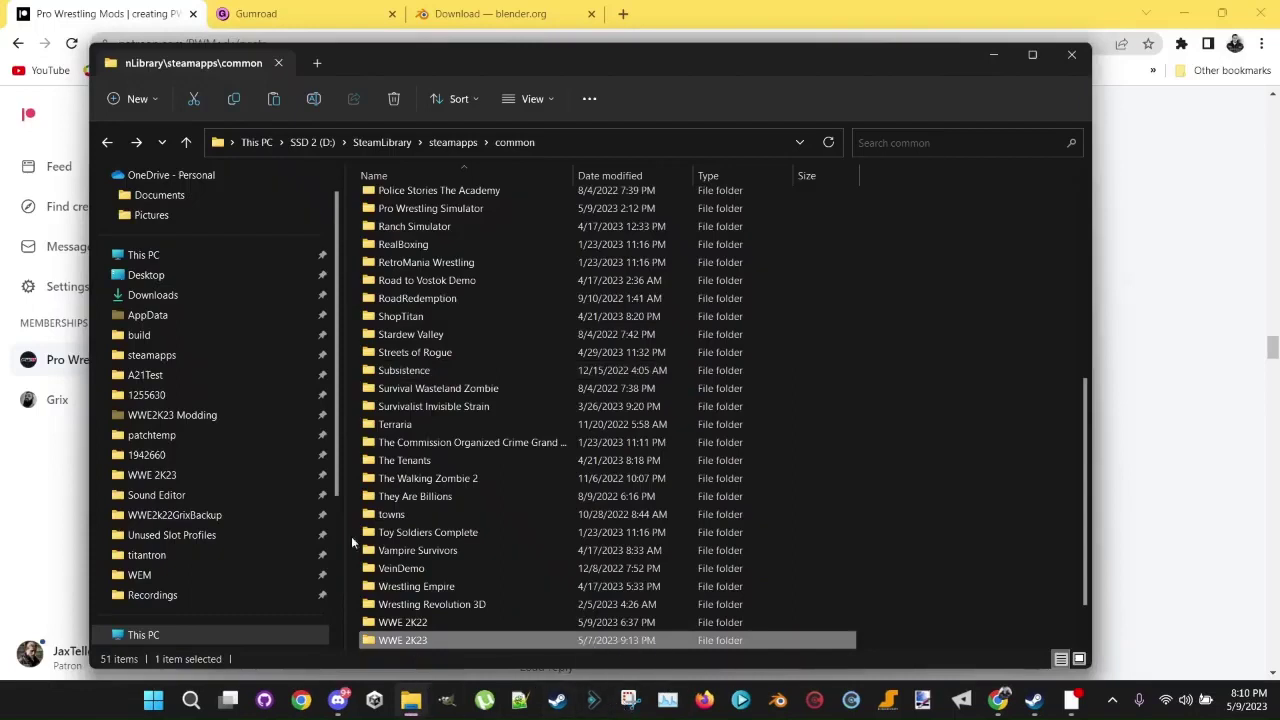
scroll(452, 455, down, 1)
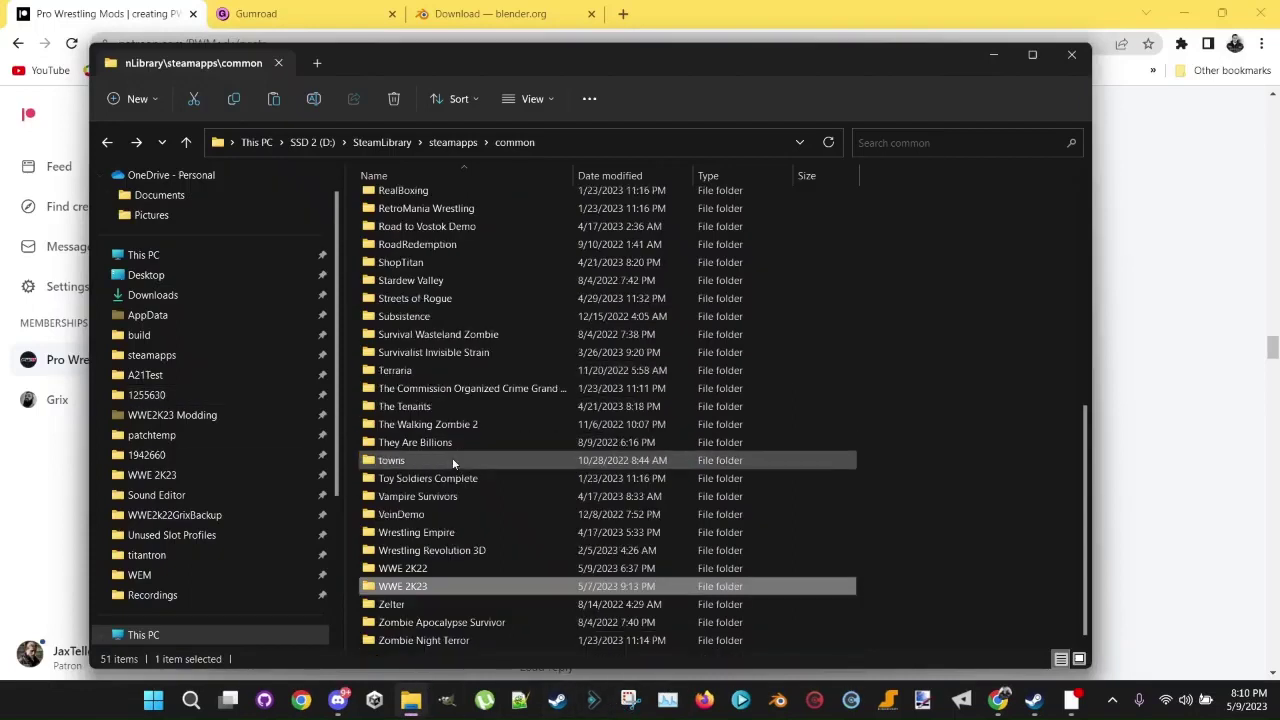
double_click(437, 567)
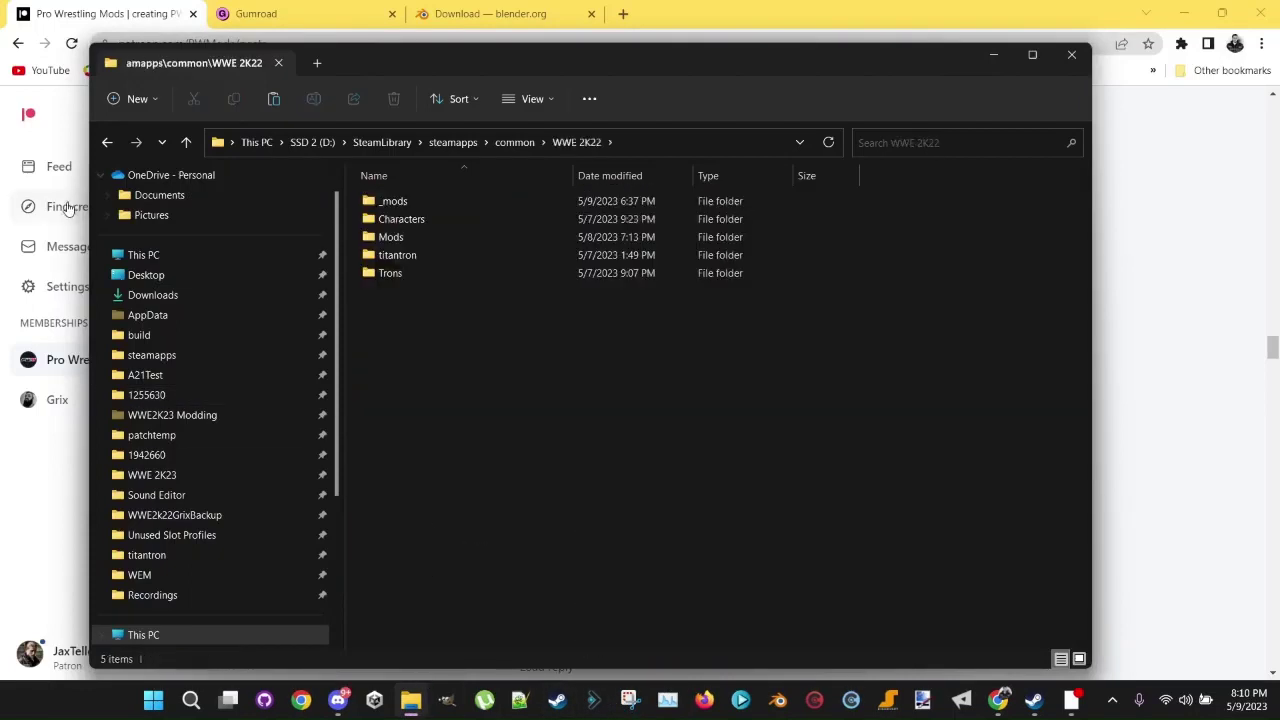
click(107, 142)
scroll(381, 537, down, 1)
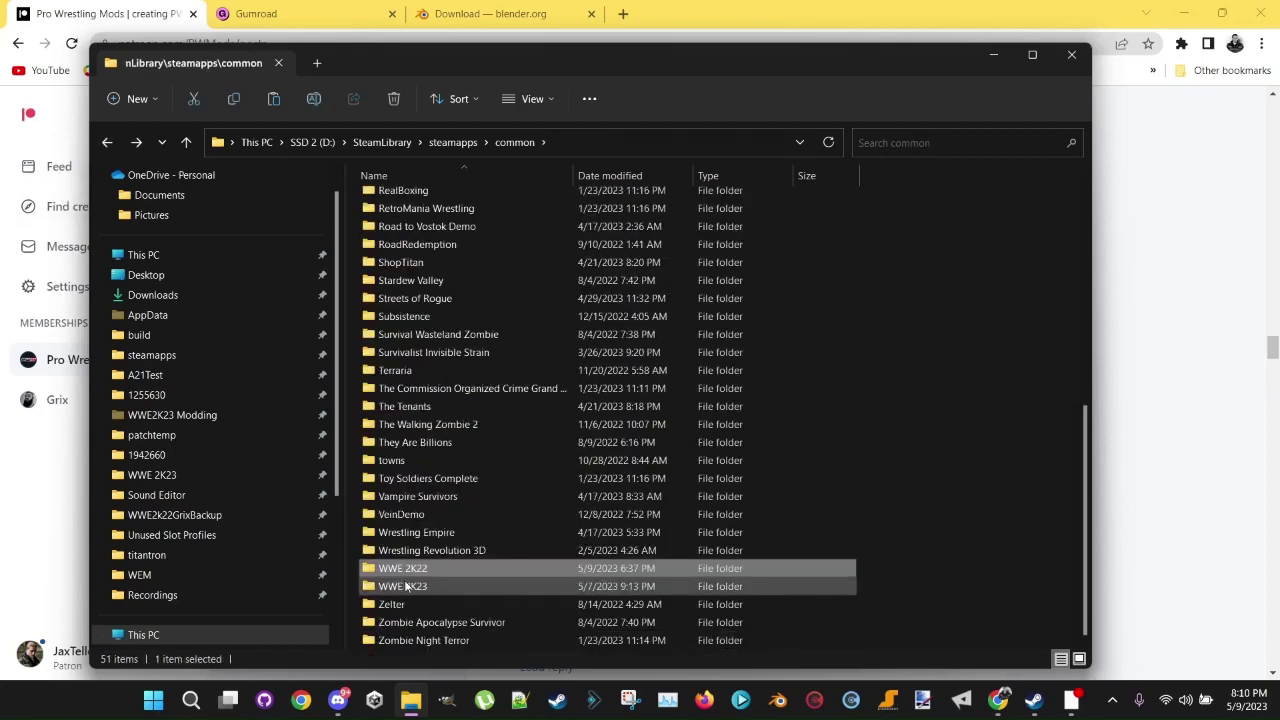
double_click(412, 588)
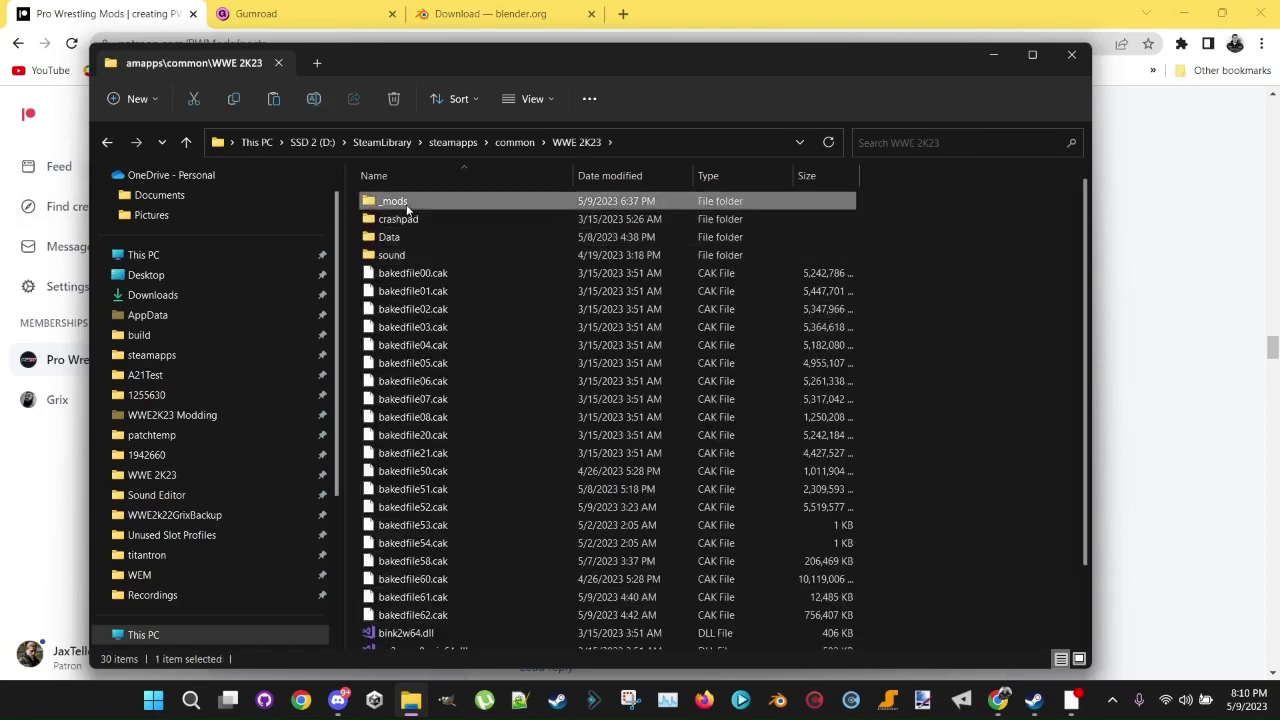
double_click(400, 202)
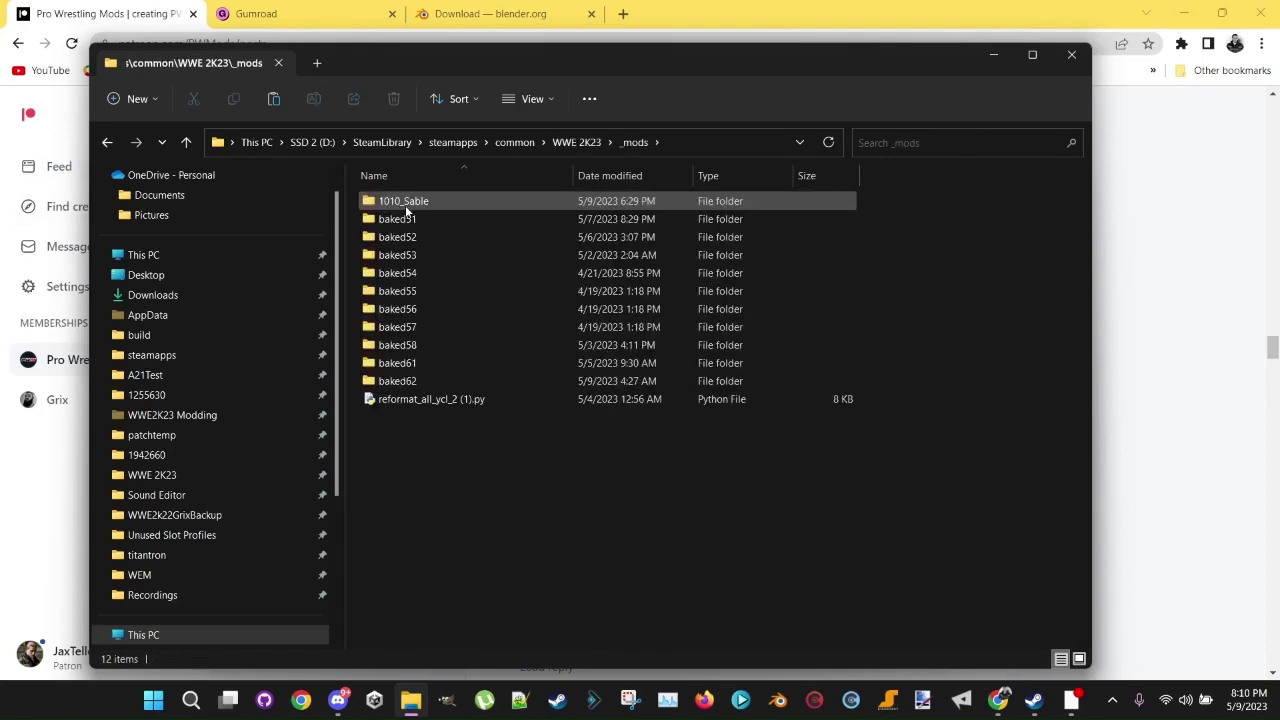
Step: Copy reformat_all_ycl_2 (1).py from the _mods folder into 1010_Sable\1010_Attire
right_click(424, 407)
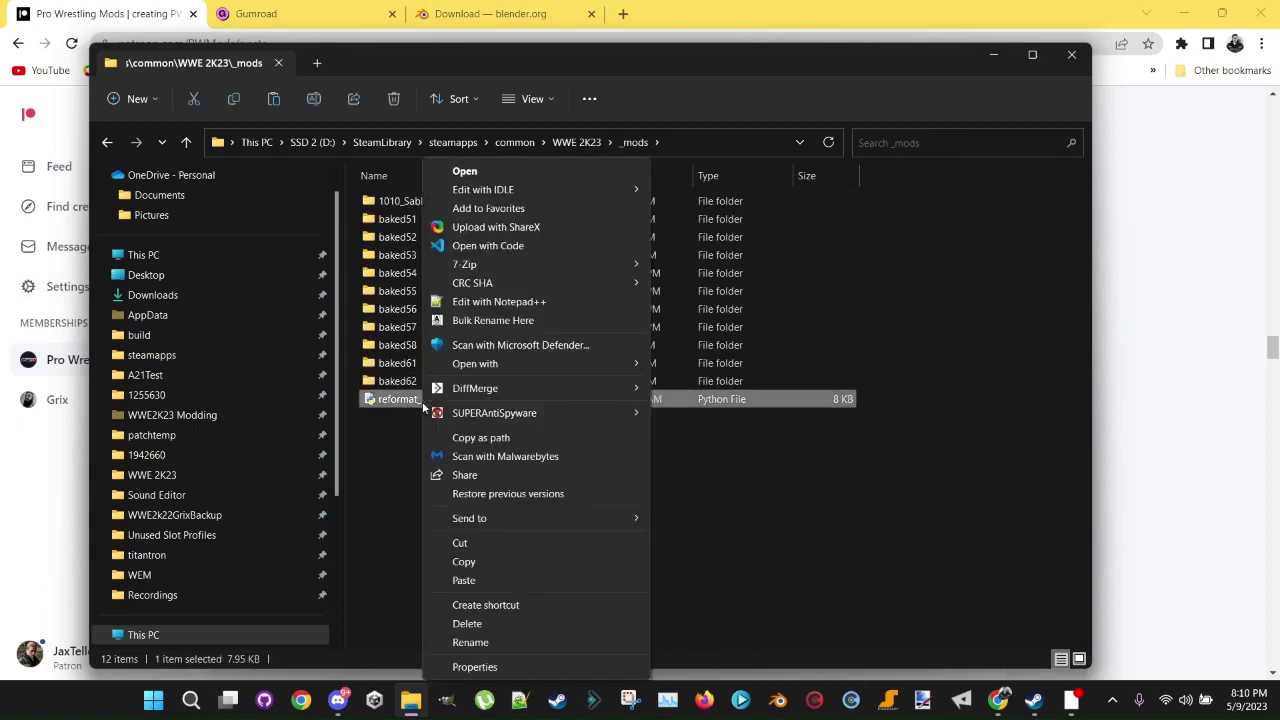
click(475, 563)
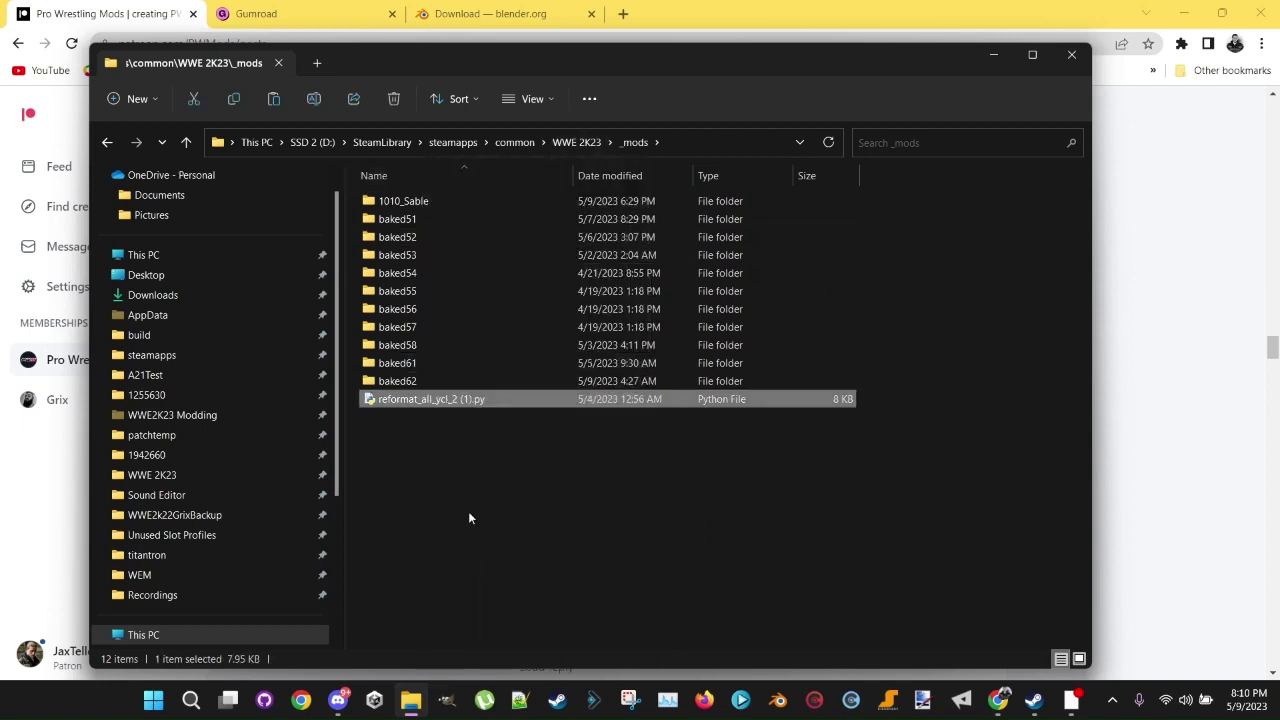
double_click(414, 201)
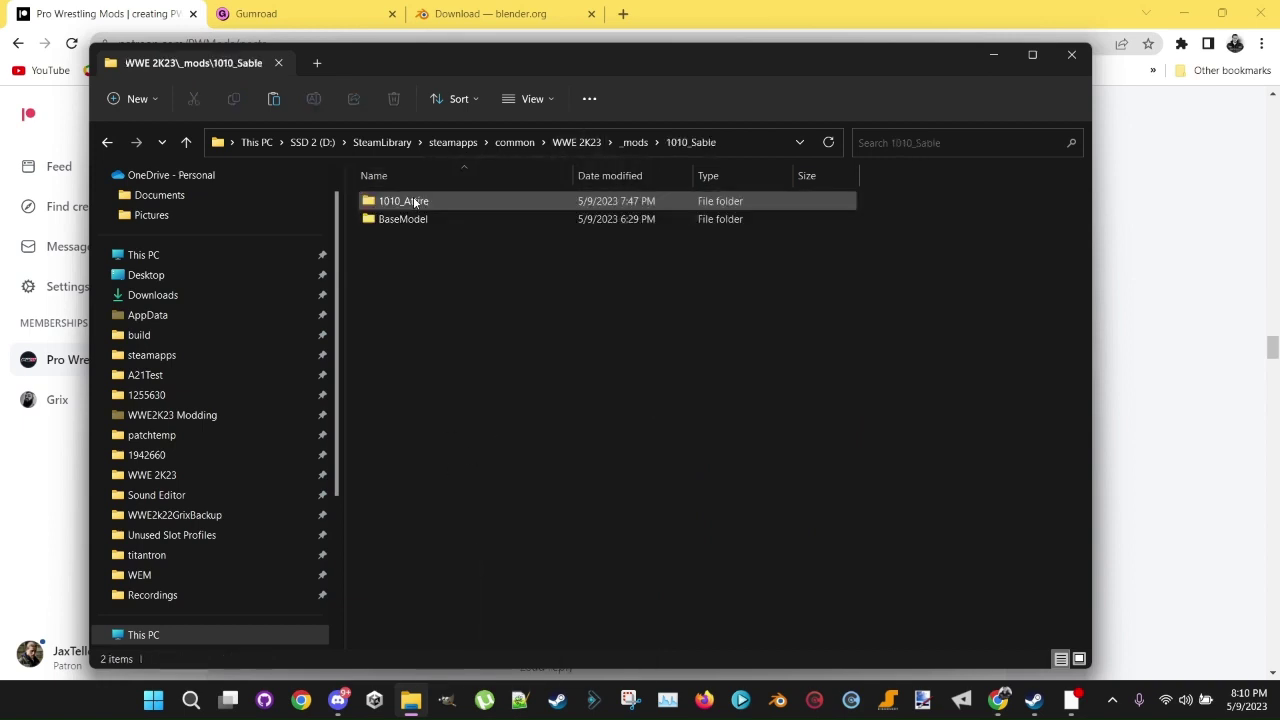
click(415, 202)
double_click(414, 201)
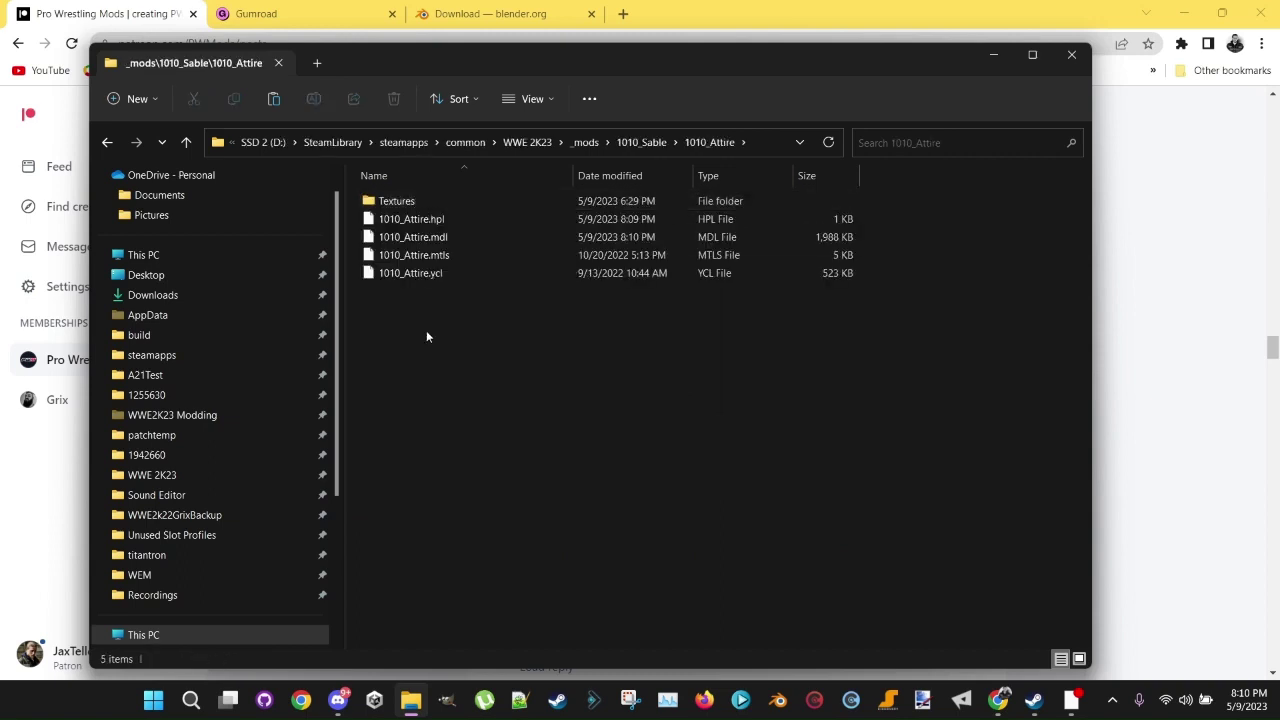
right_click(426, 356)
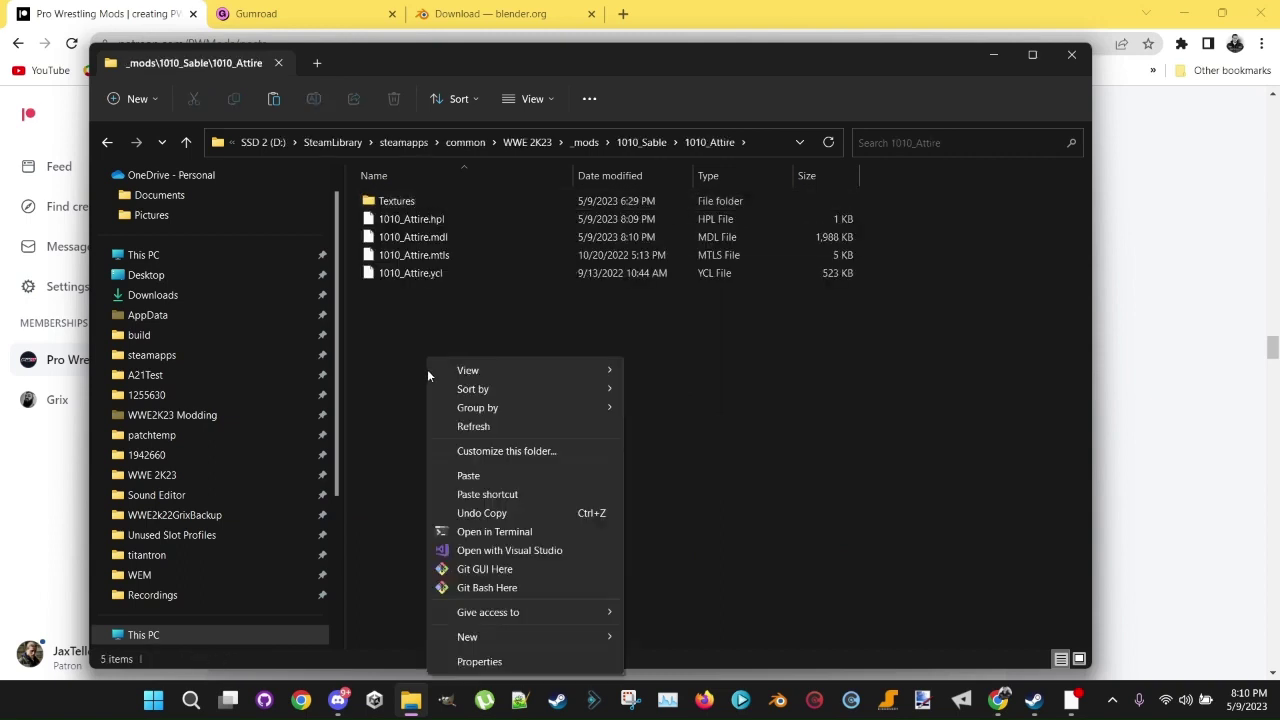
click(476, 475)
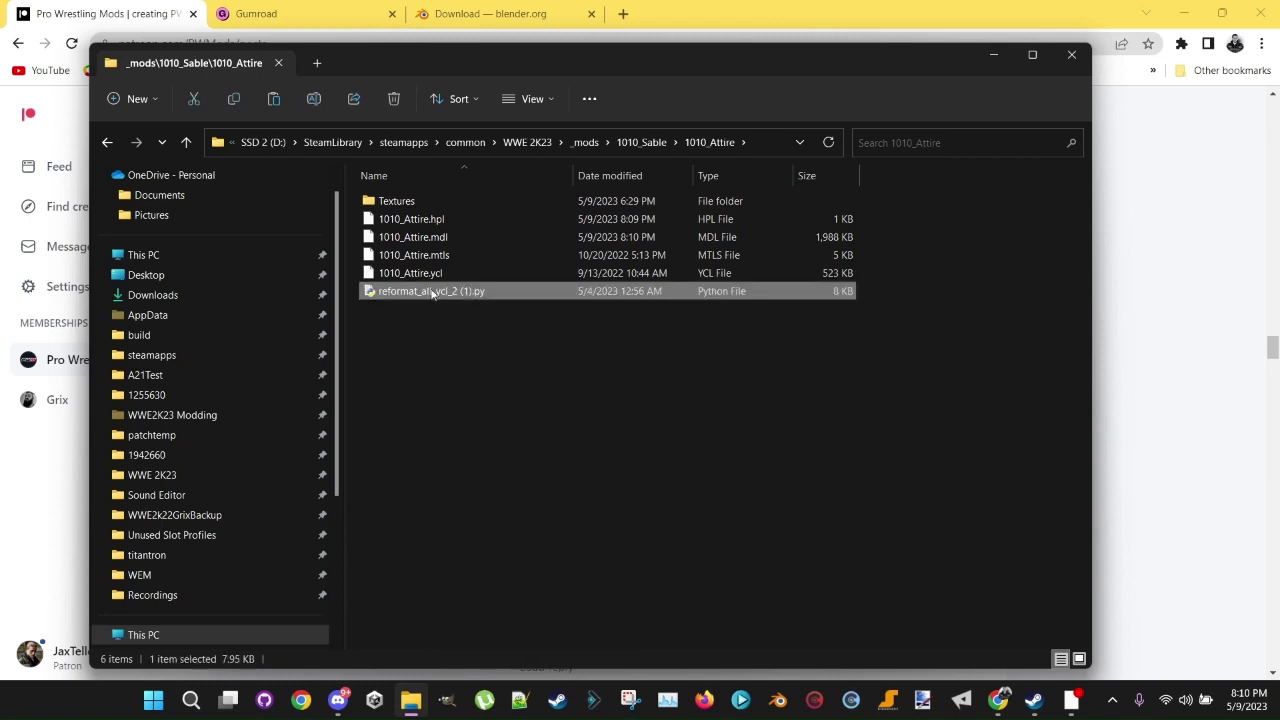
Step: Run the YCL reformat script in the 1010_Attire folder and delete that copy of the script
double_click(432, 291)
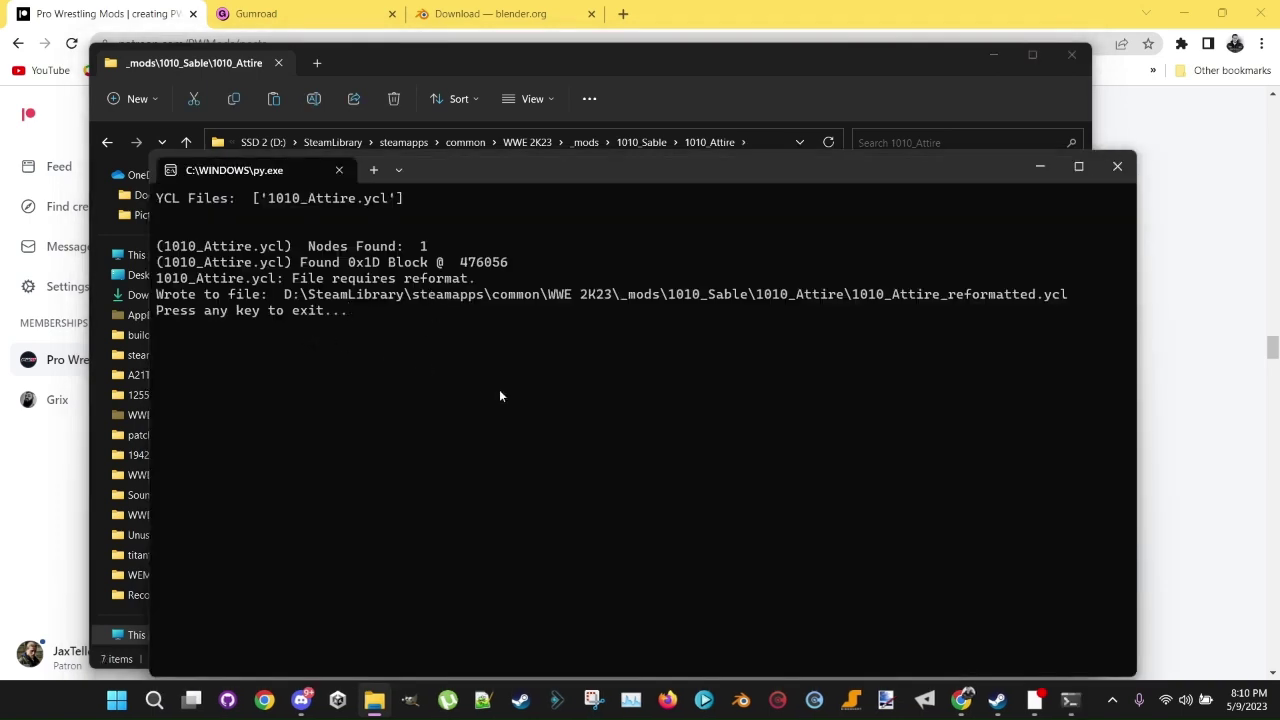
key(Return)
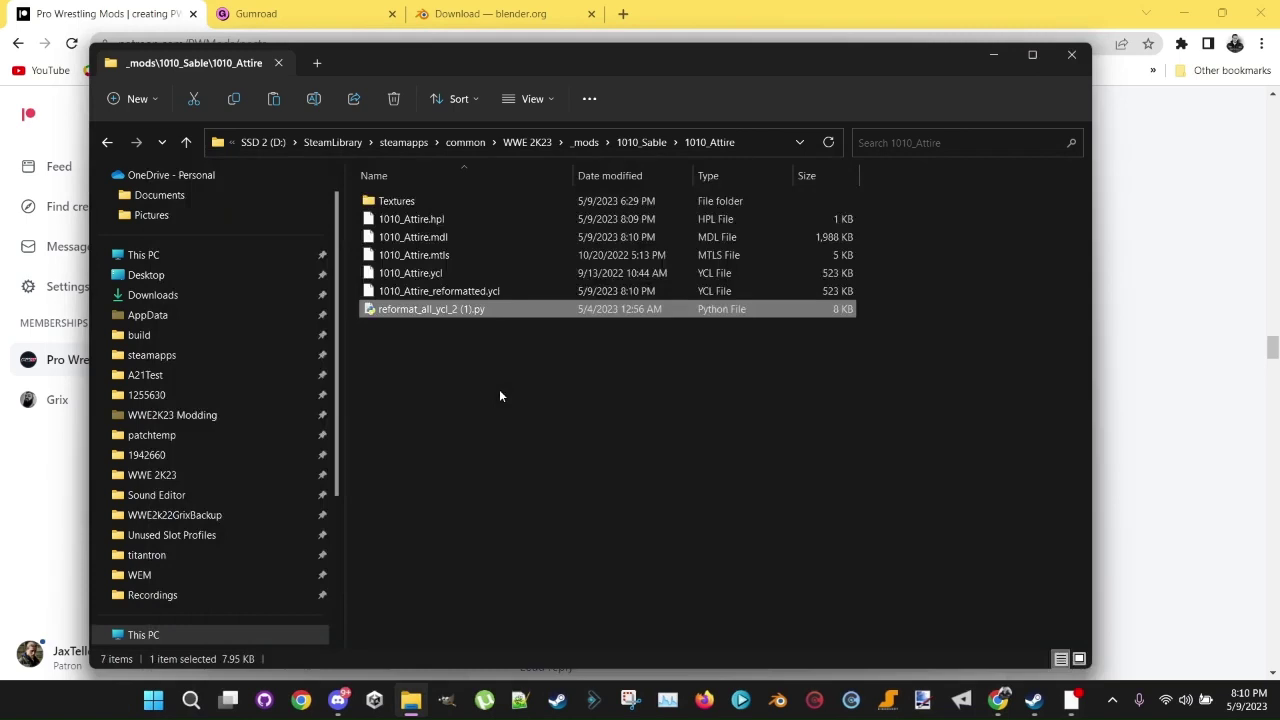
right_click(428, 311)
click(478, 623)
Step: Delete the original 1010_Attire.ycl from the 1010_Attire folder
click(422, 273)
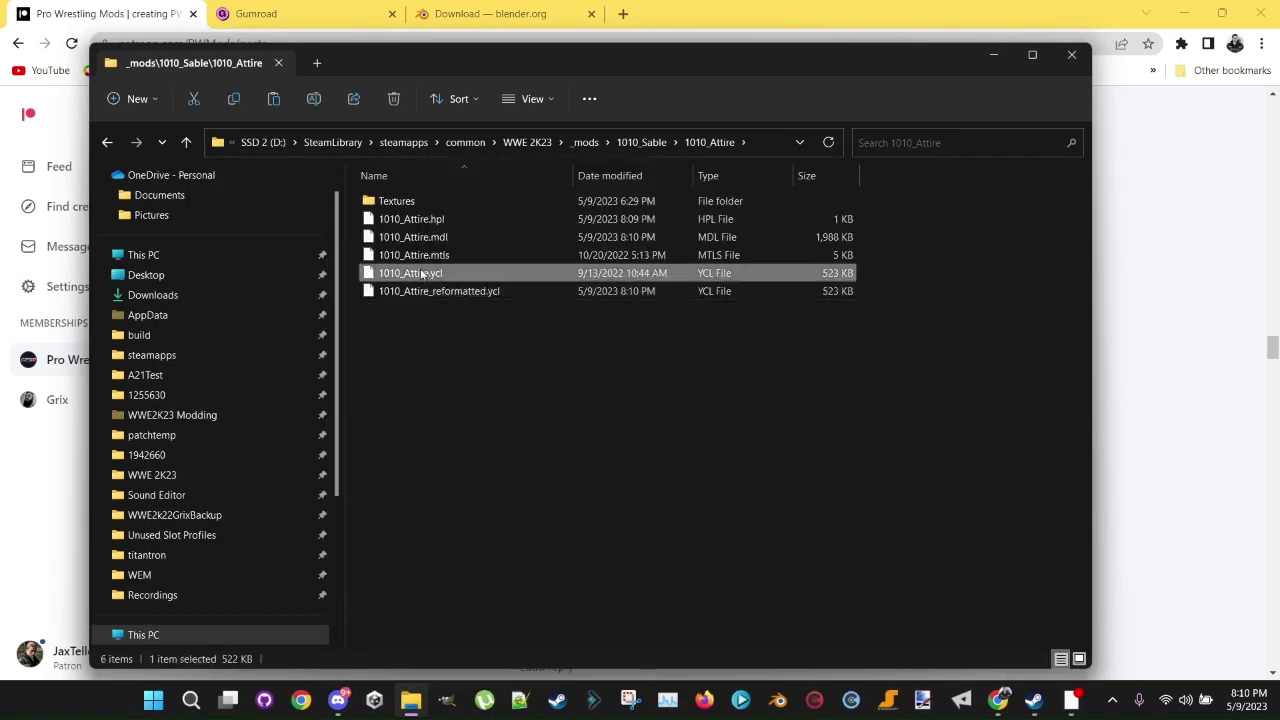
right_click(422, 273)
click(512, 619)
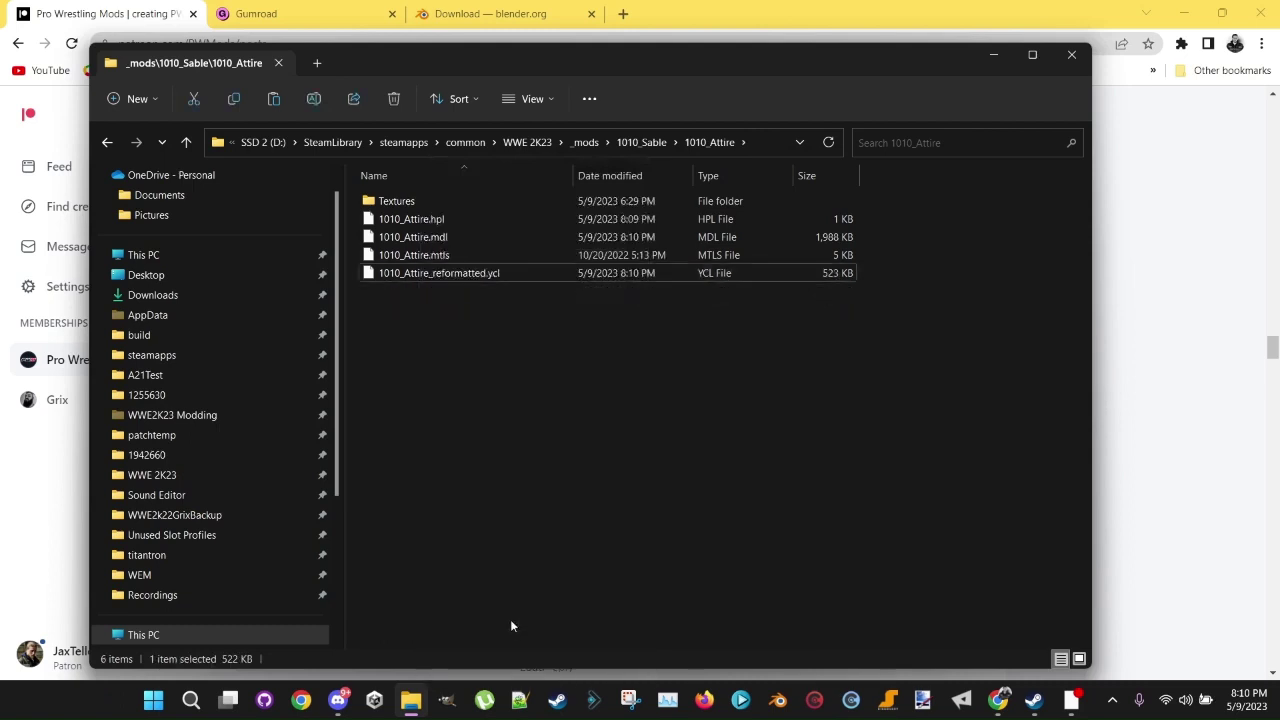
Step: Rename 1010_Attire_reformatted.ycl as 1010_Attire.ycl
click(478, 276)
key(F2)
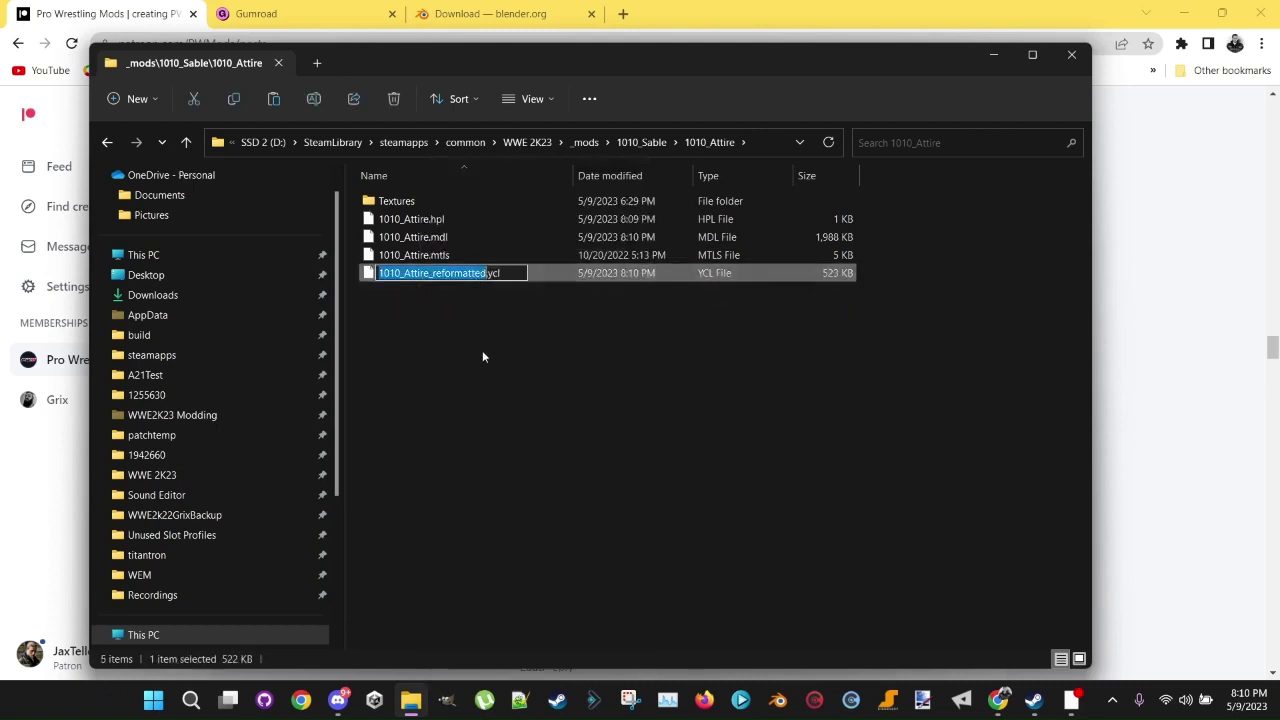
key(BackSpace)
key(BackSpace)
key(BackSpace)
key(BackSpace)
key(BackSpace)
key(BackSpace)
key(BackSpace)
key(BackSpace)
key(BackSpace)
key(BackSpace)
key(BackSpace)
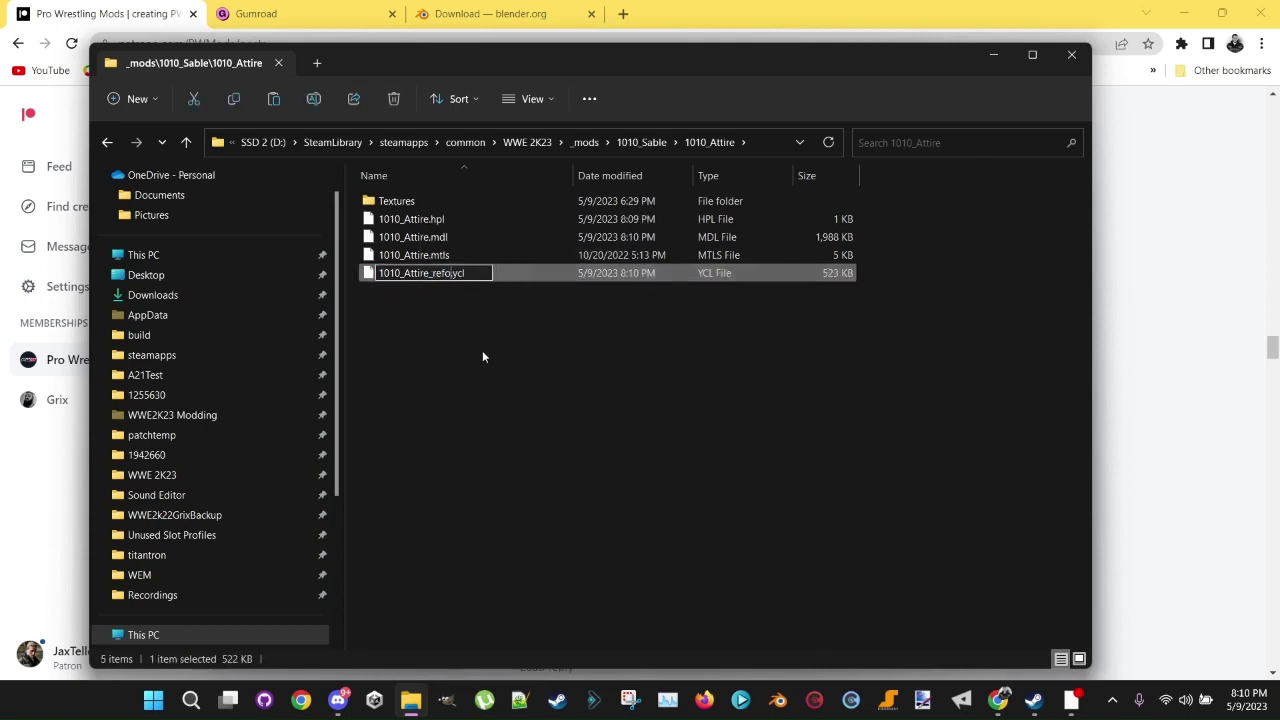
key(BackSpace)
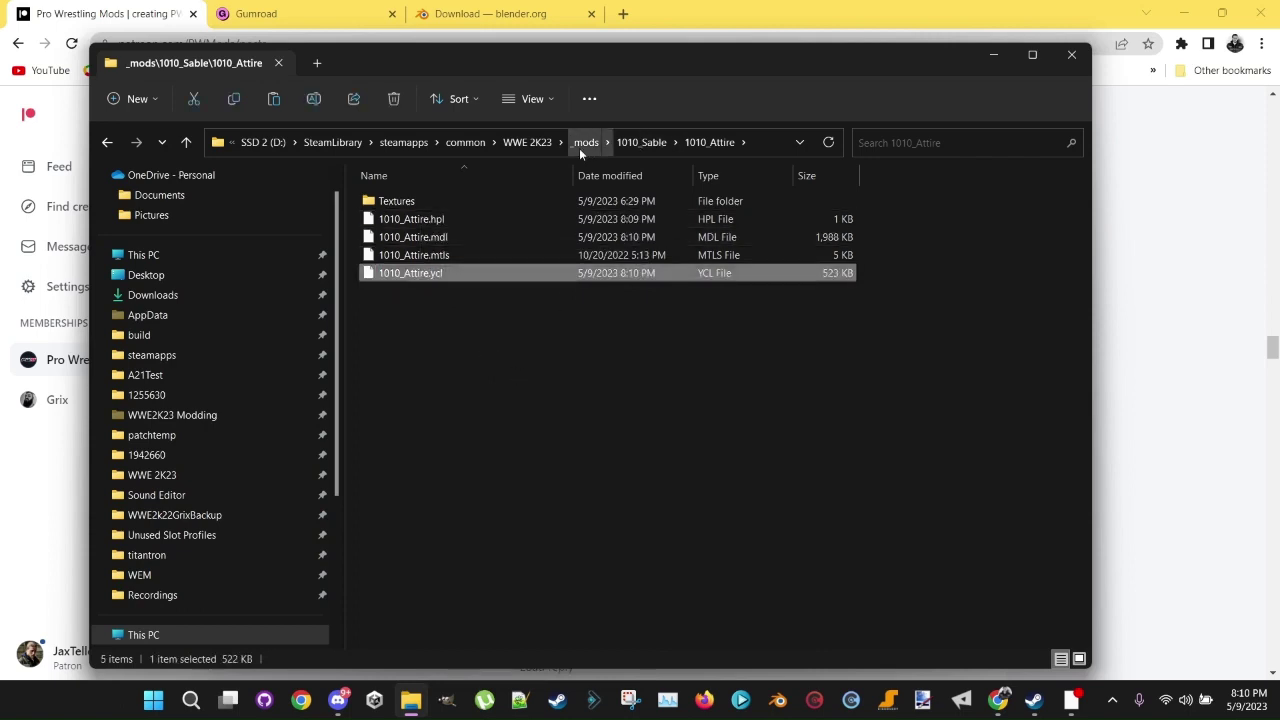
Step: Switch to the CakeTools MTLs Editor and open baseModel.mtls from the _mods\1010_Sable\BaseModel folder
click(632, 146)
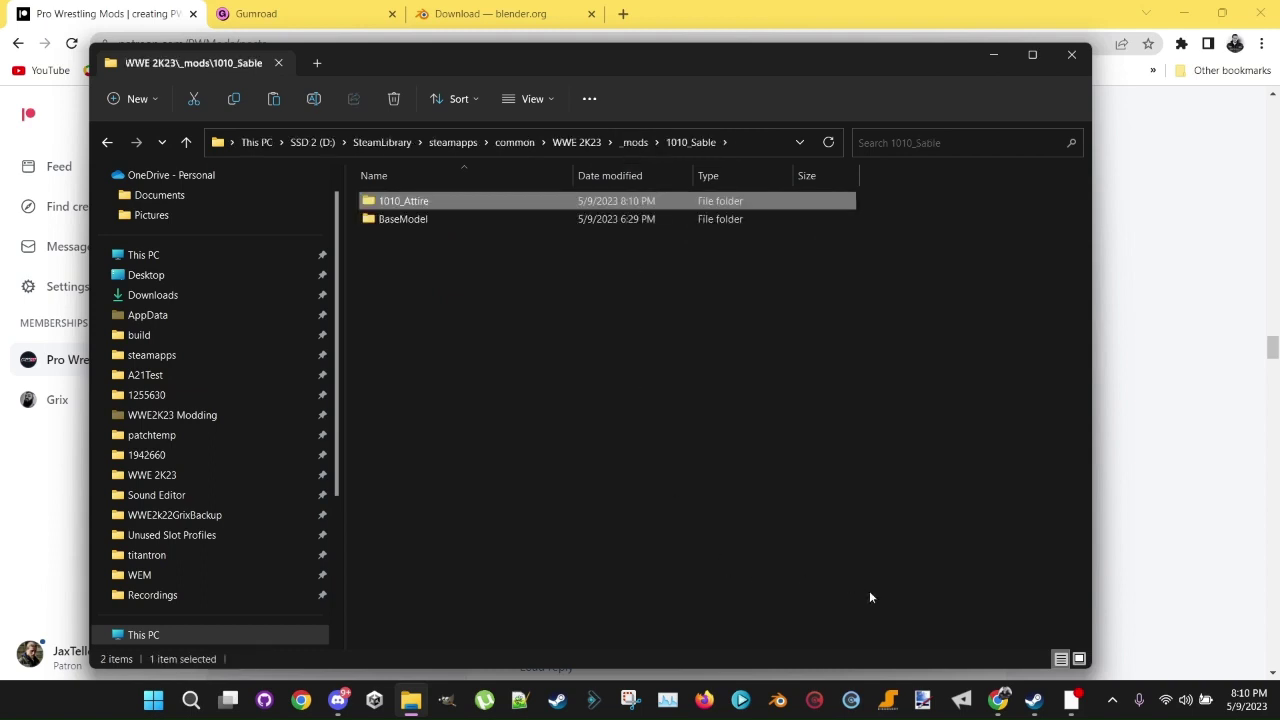
click(851, 700)
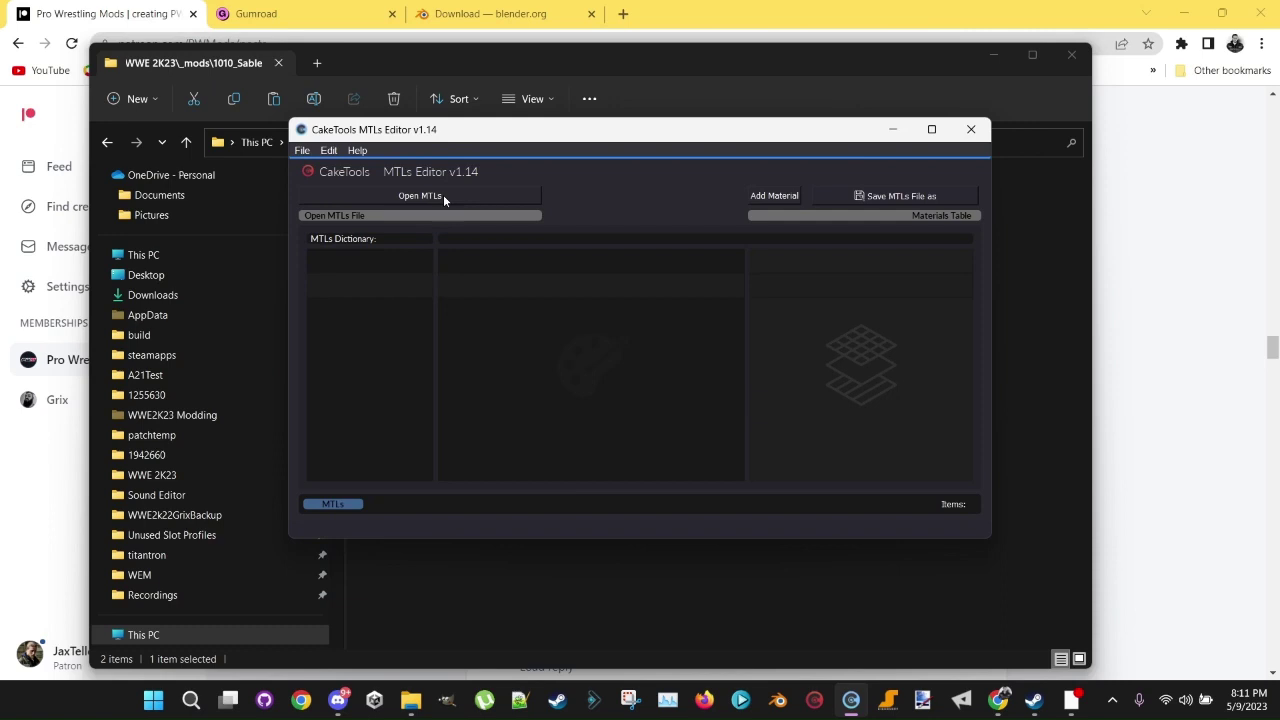
click(443, 196)
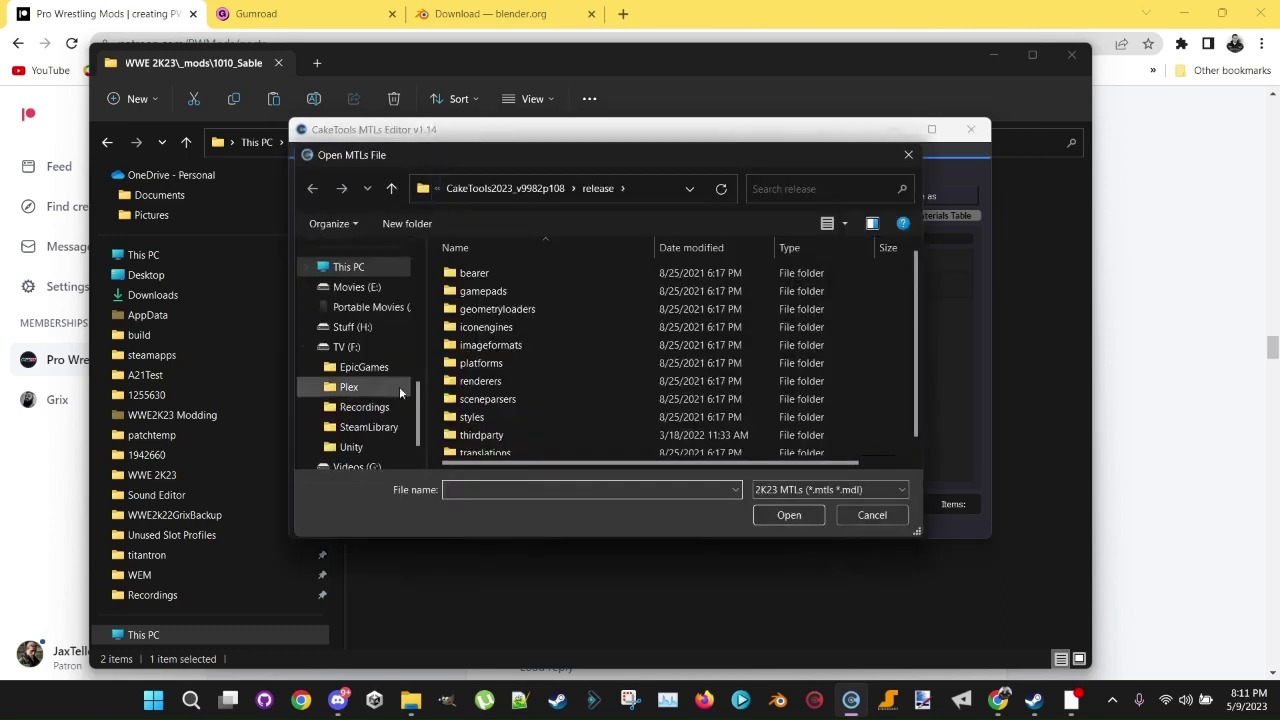
scroll(378, 386, up, 6)
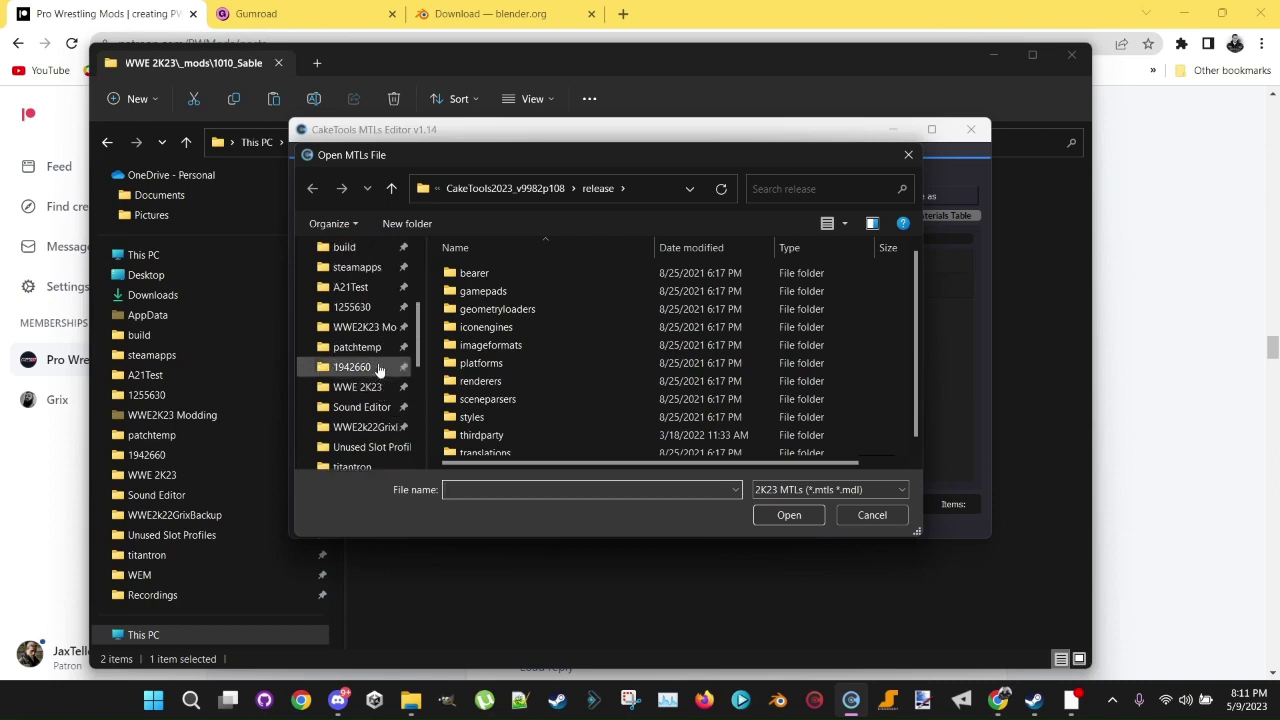
click(360, 386)
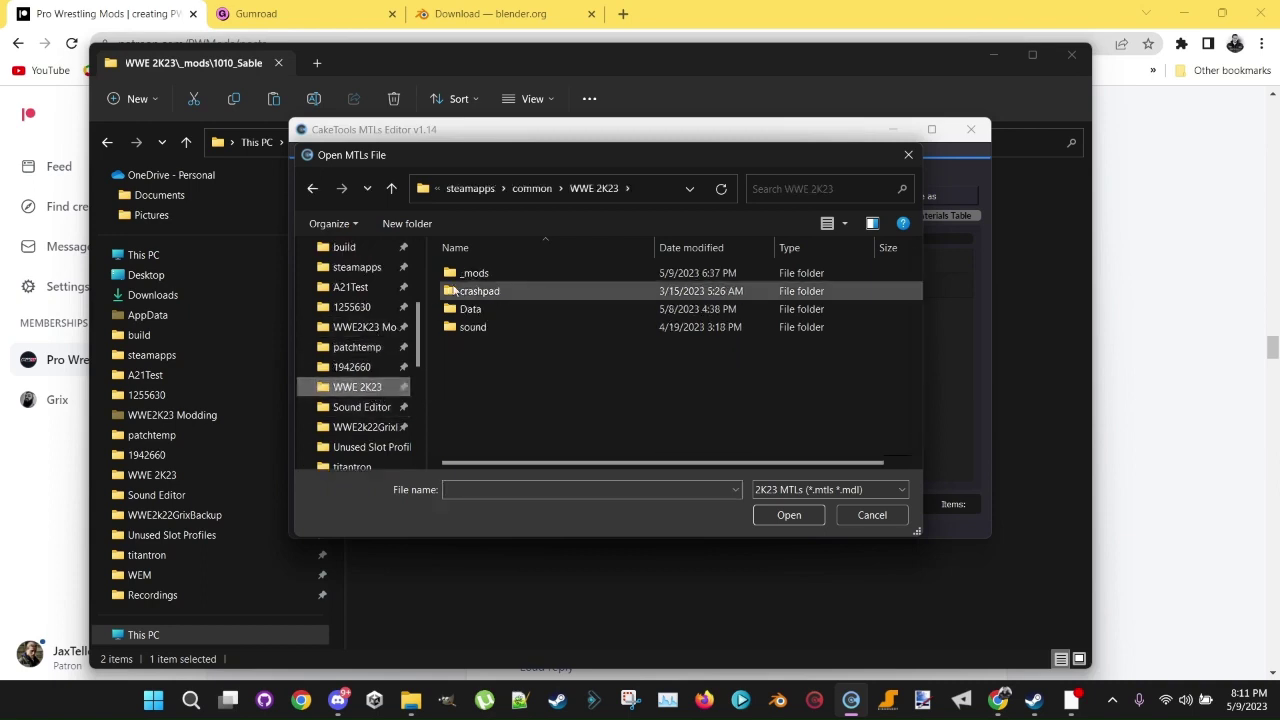
click(463, 279)
double_click(465, 276)
double_click(470, 274)
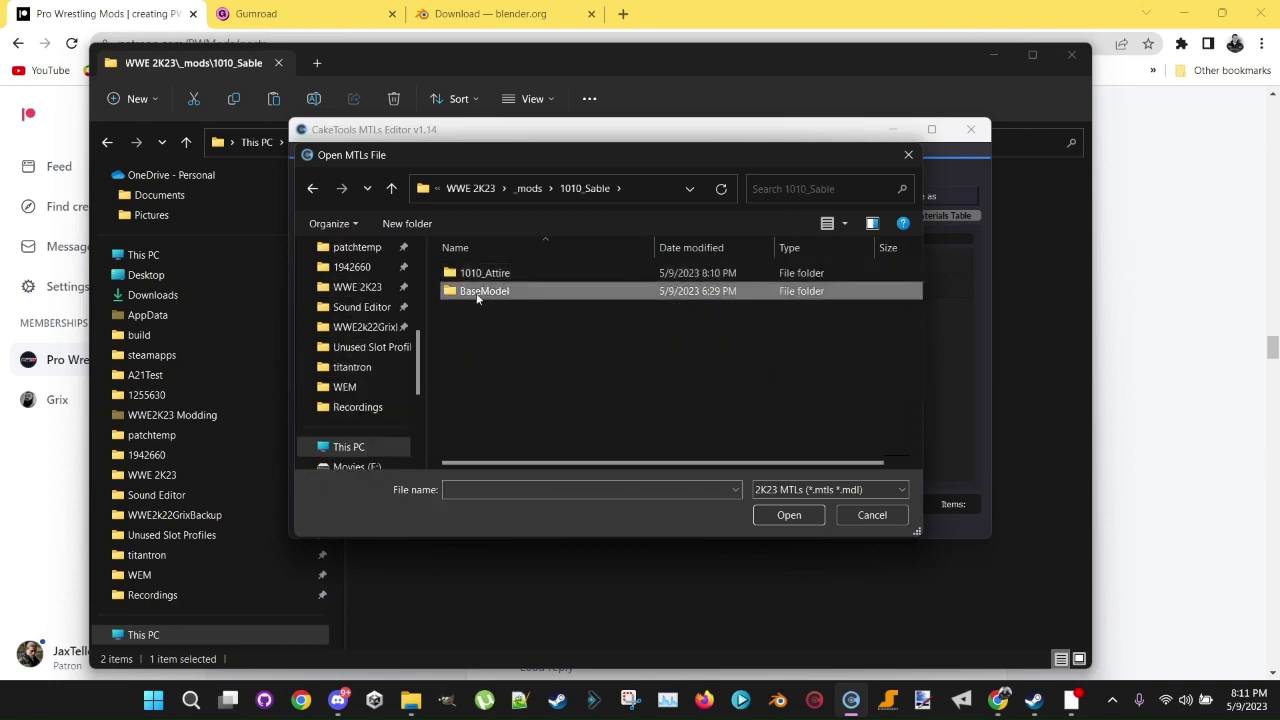
double_click(478, 310)
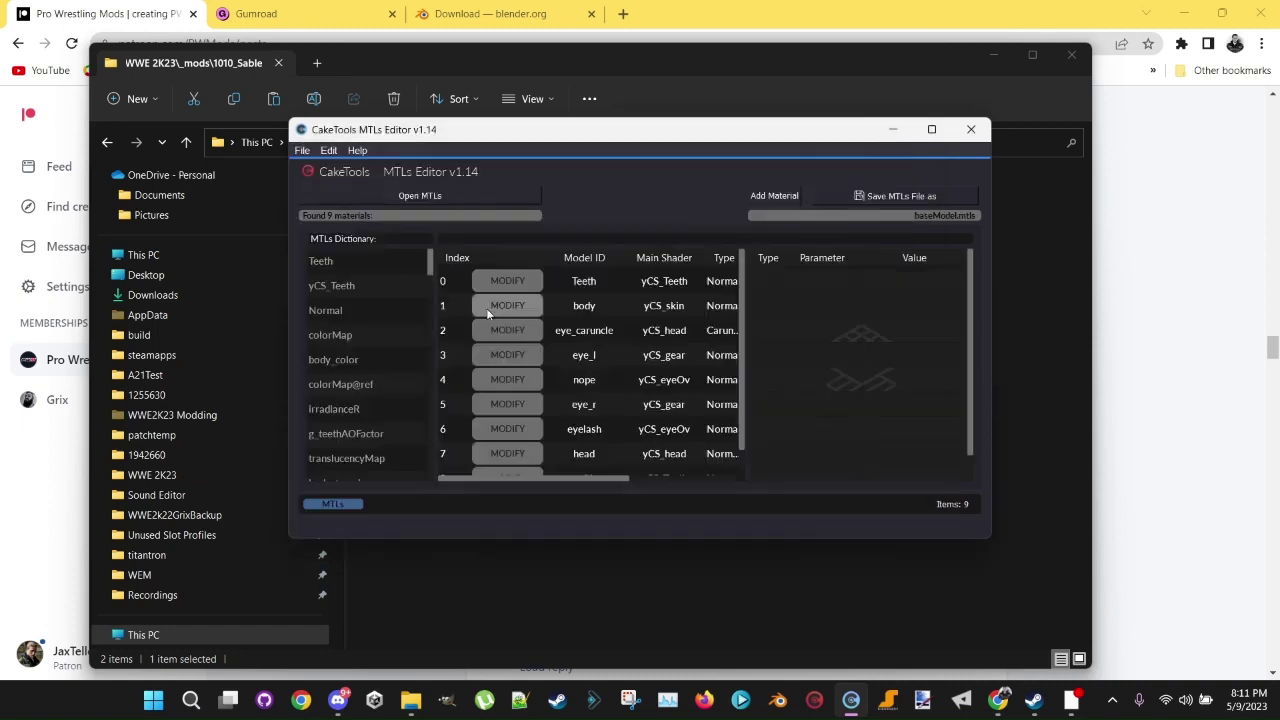
Step: Save the base model's materials in 2K23 MTLs format, replacing the existing baseModel.mtls
click(904, 196)
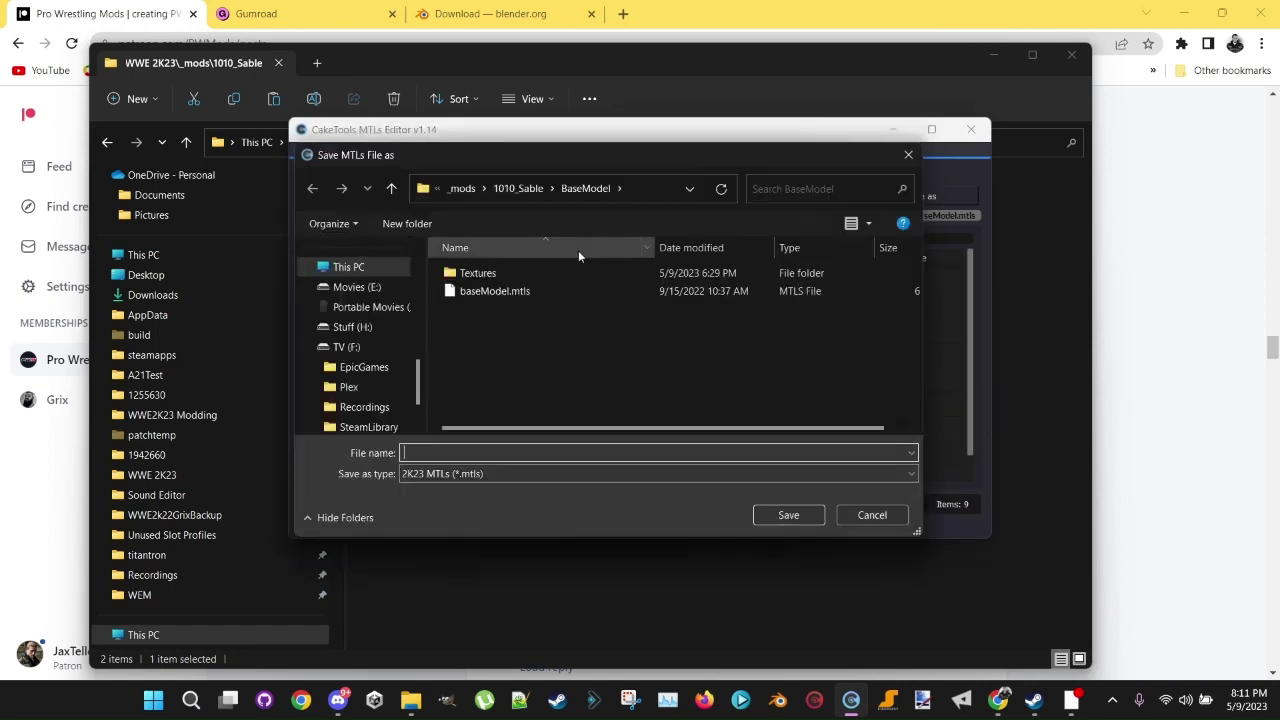
double_click(500, 291)
click(676, 350)
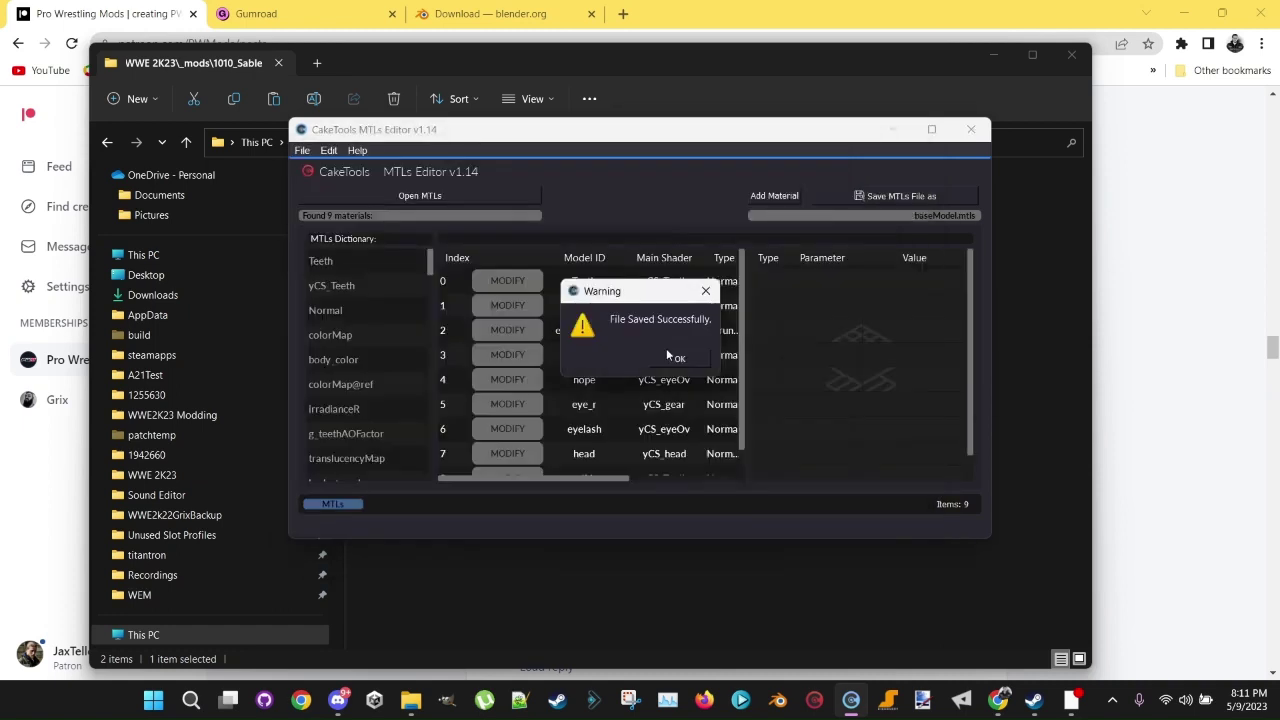
click(682, 359)
Step: Open 1010_Attire.mtls from the 1010_Sable\1010_Attire folder in the MTLs Editor
click(428, 200)
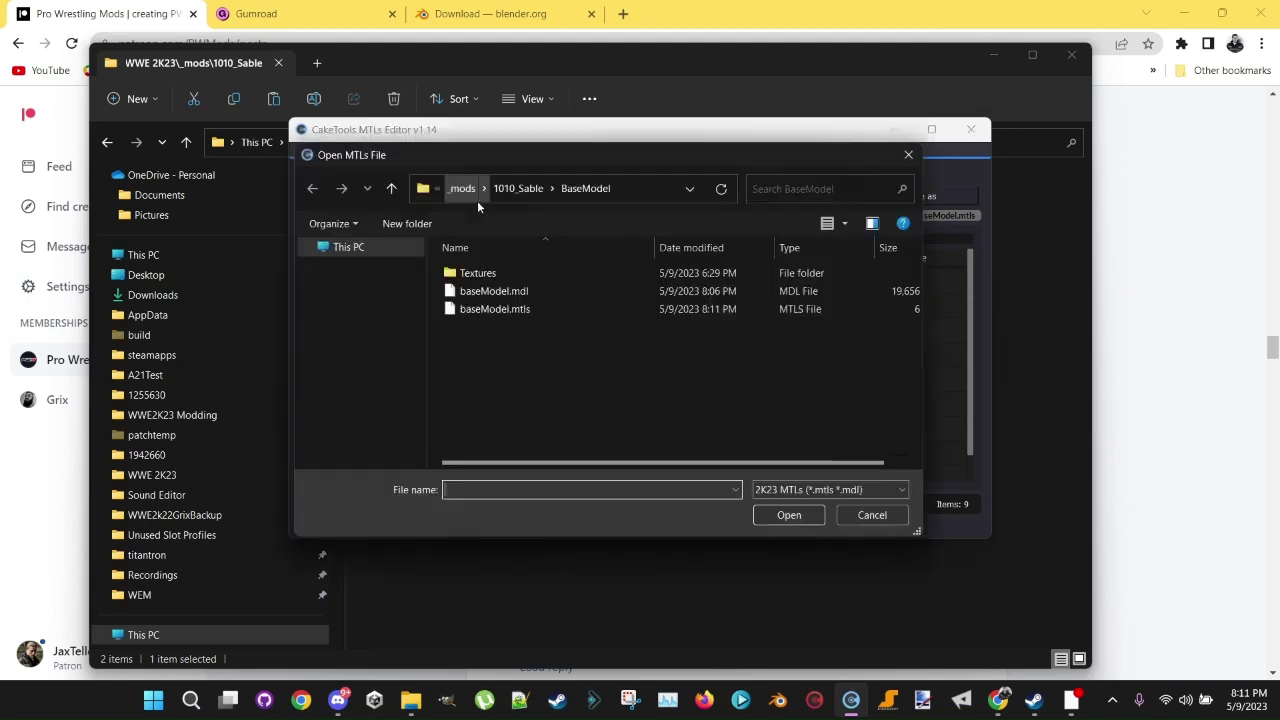
click(526, 190)
double_click(487, 272)
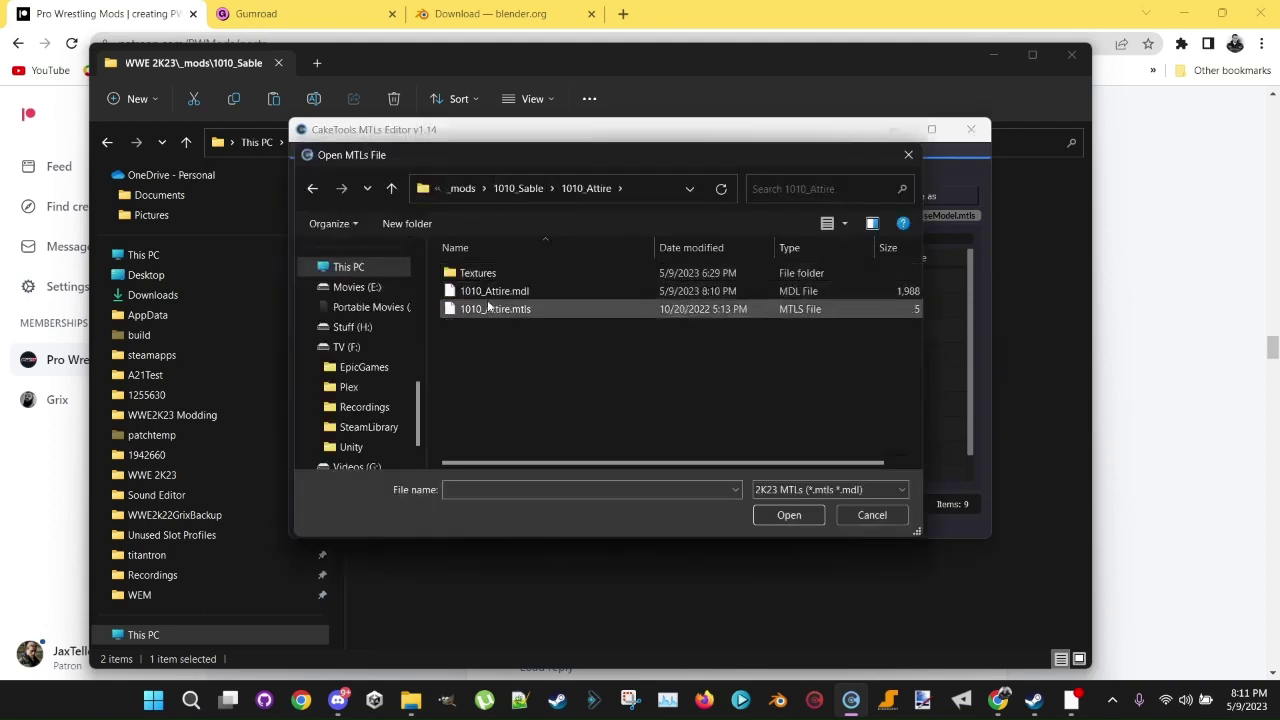
double_click(488, 309)
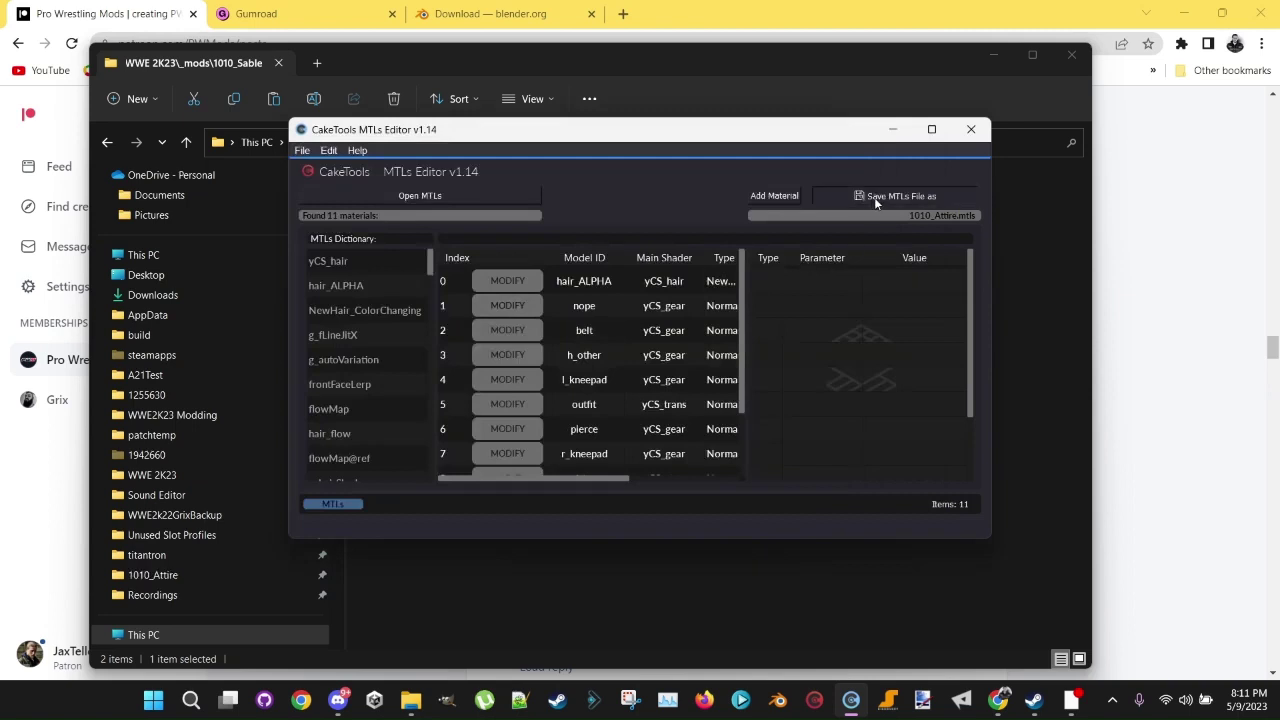
Step: Save the attire's materials in 2K23 MTLs format over 1010_Attire.mtls and close the MTLs Editor
click(874, 197)
double_click(479, 290)
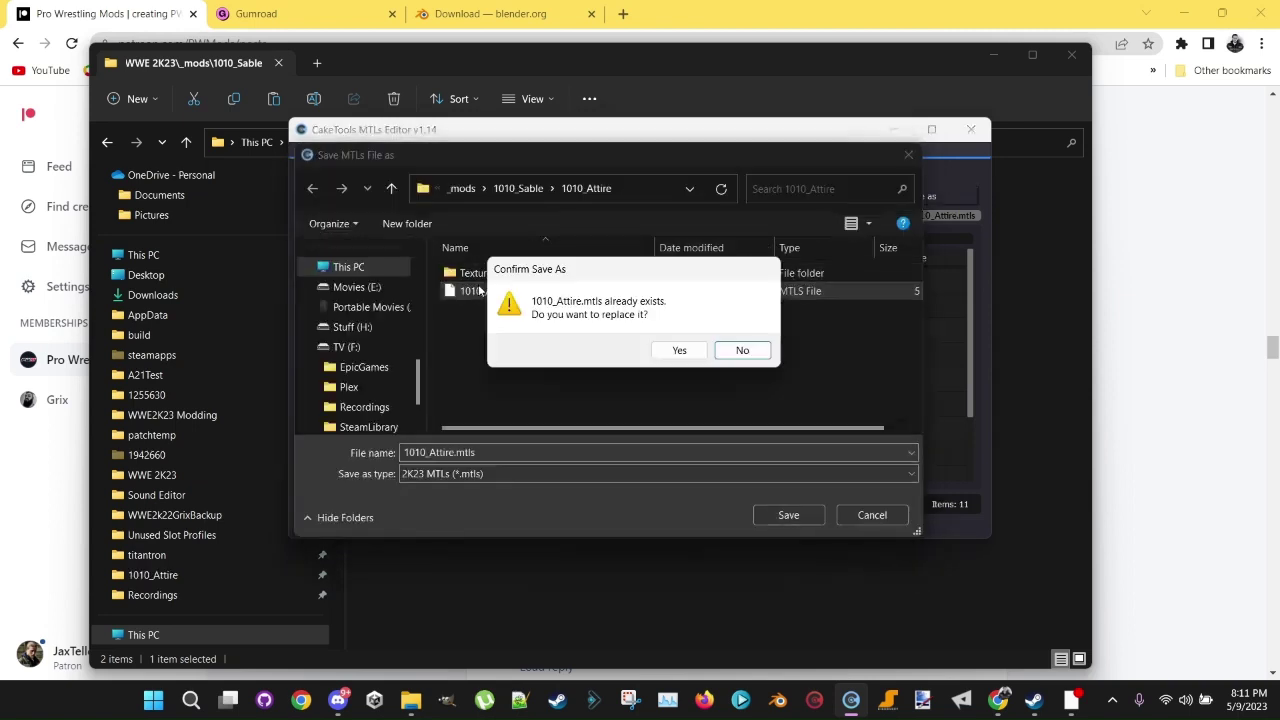
click(680, 350)
click(681, 360)
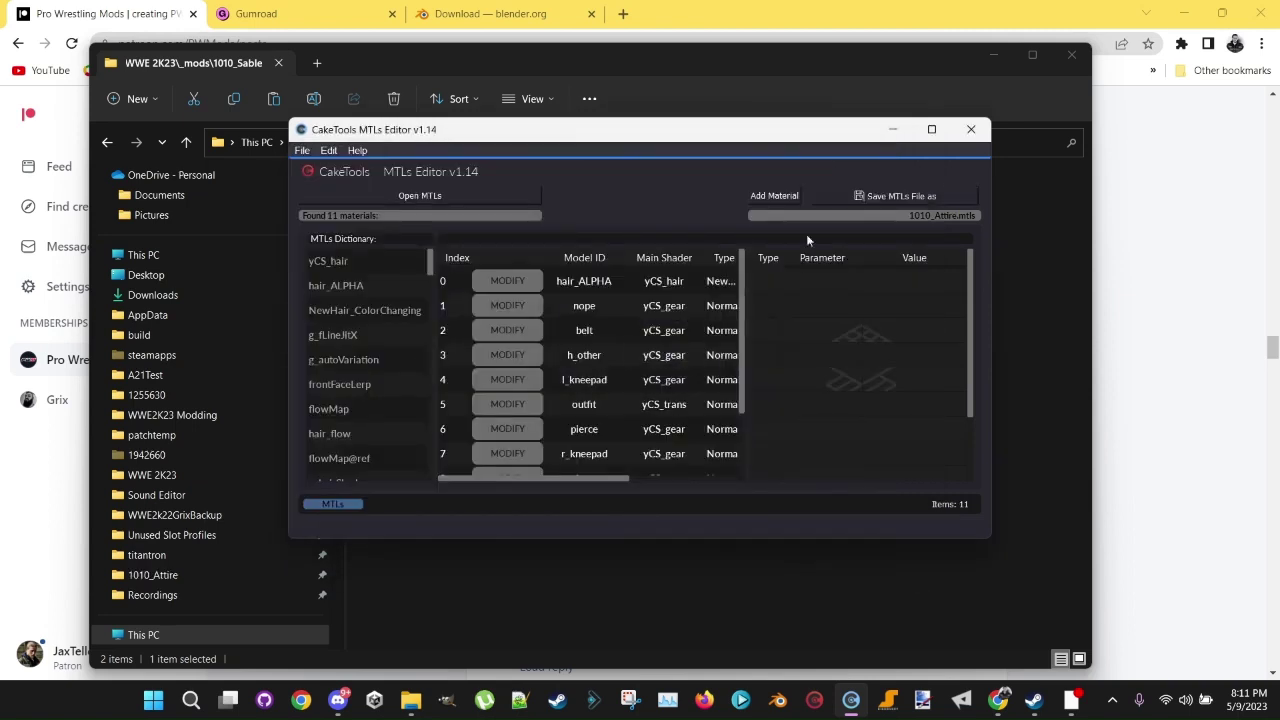
click(970, 129)
click(469, 347)
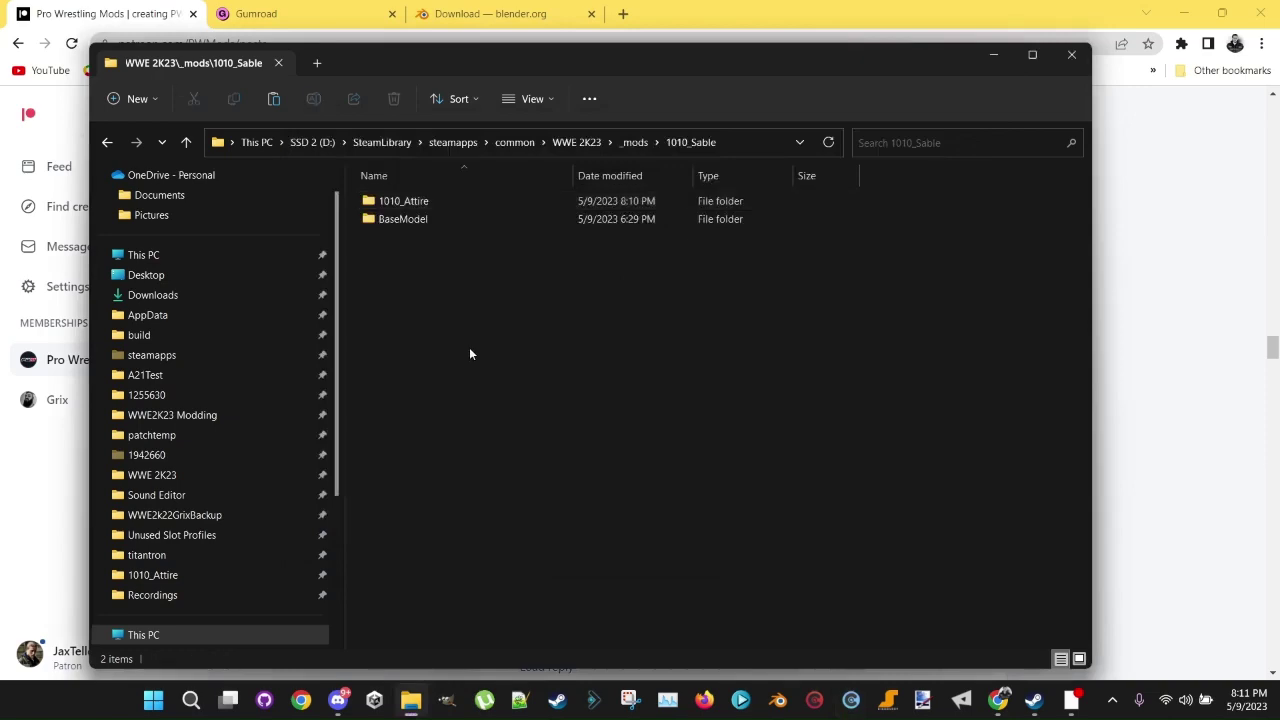
Step: Check the character folders in _mods\baked51\Characters and return to the WWE 2K23 folder
click(577, 142)
double_click(434, 200)
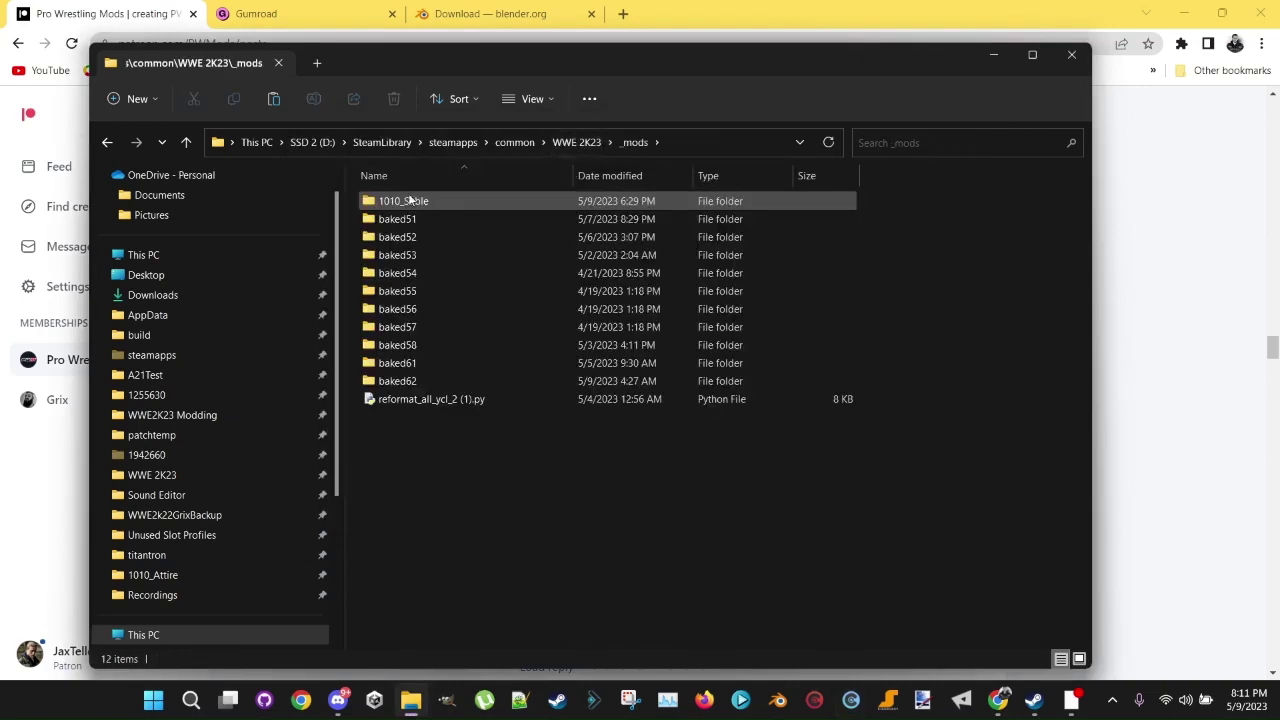
double_click(408, 219)
double_click(400, 203)
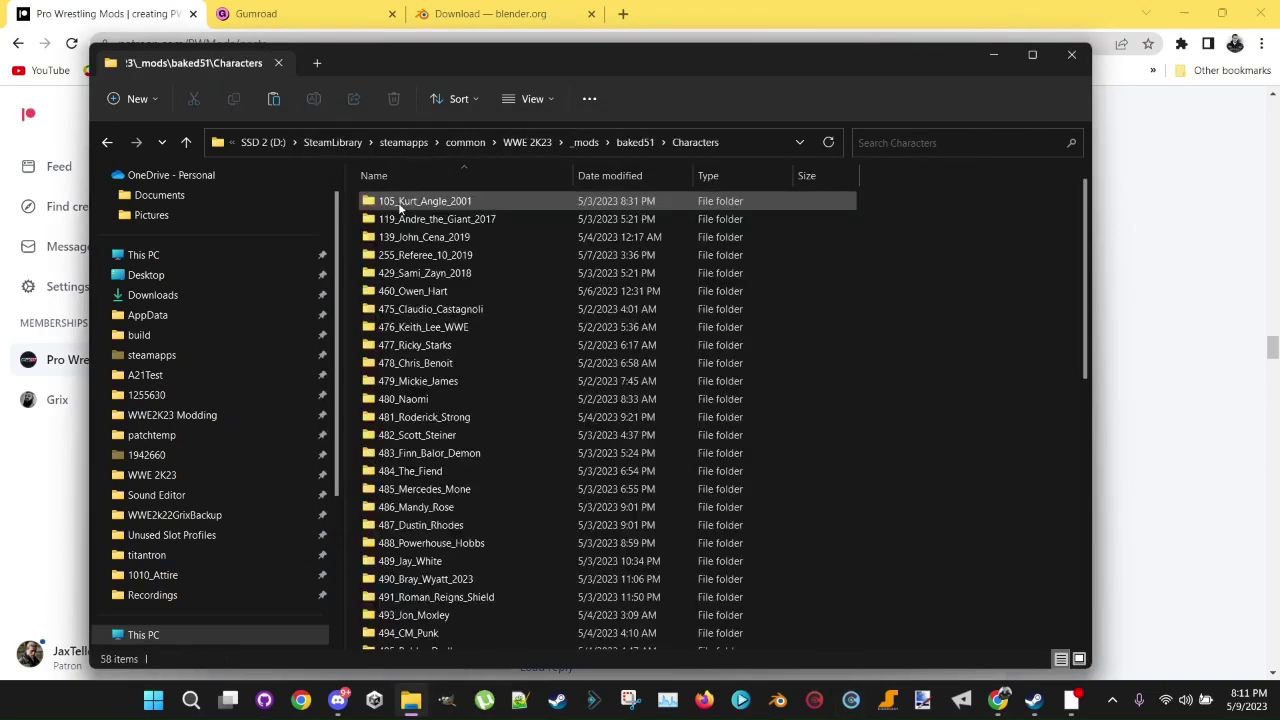
click(107, 142)
click(107, 142)
click(107, 142)
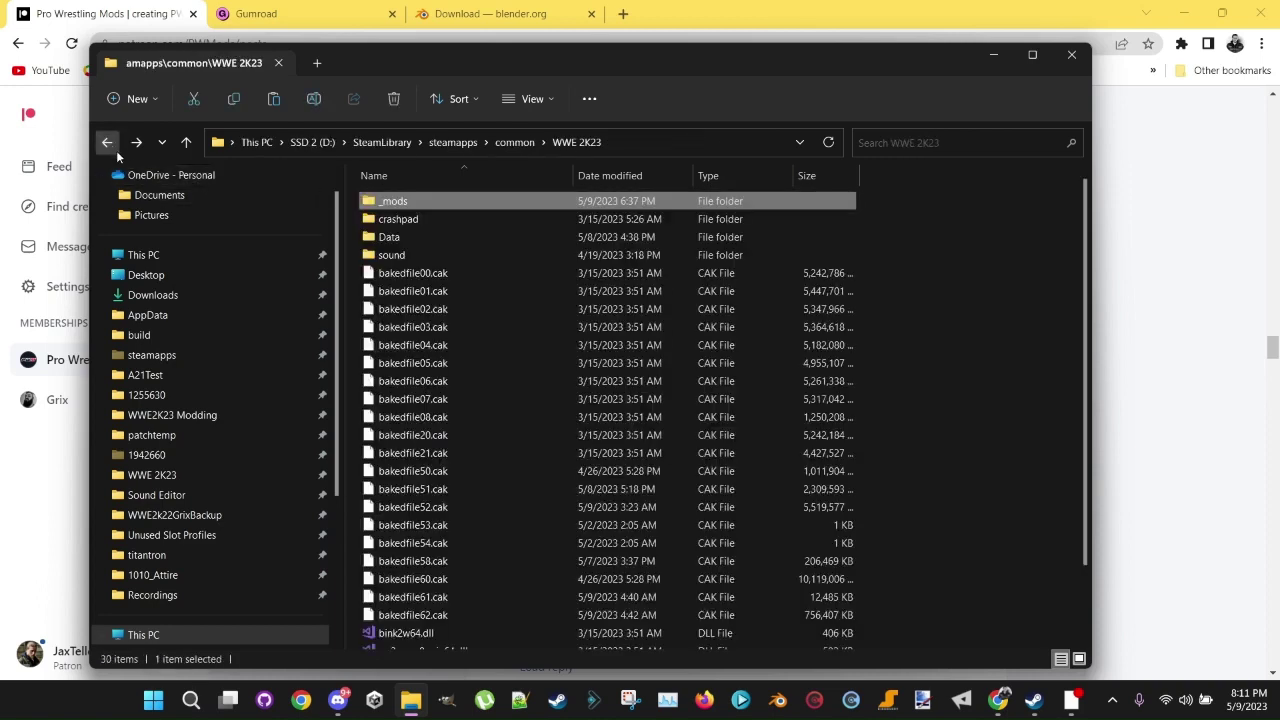